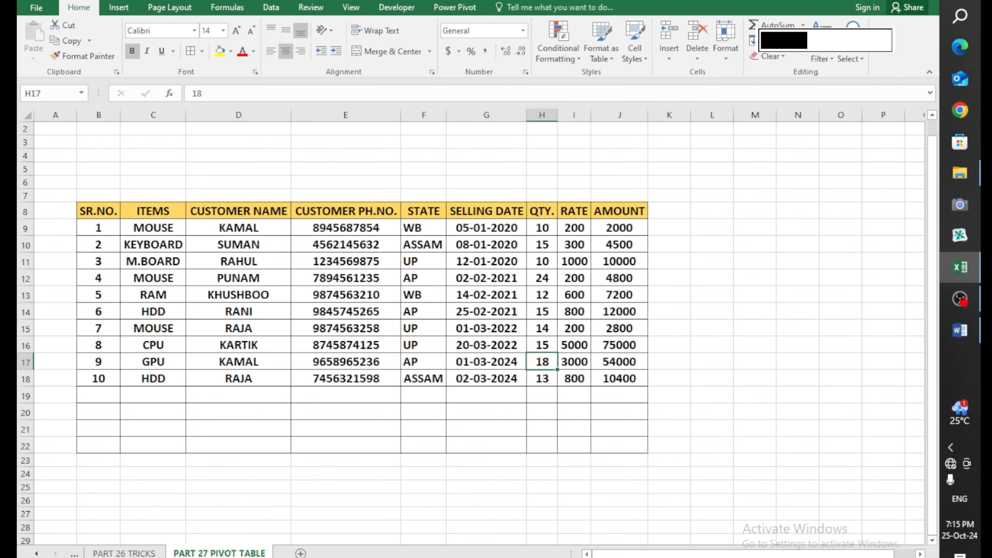
# Enter MOUSE in C19 and check that B19's IF formula shows serial number 11
pyautogui.scroll(2, 421, 401)
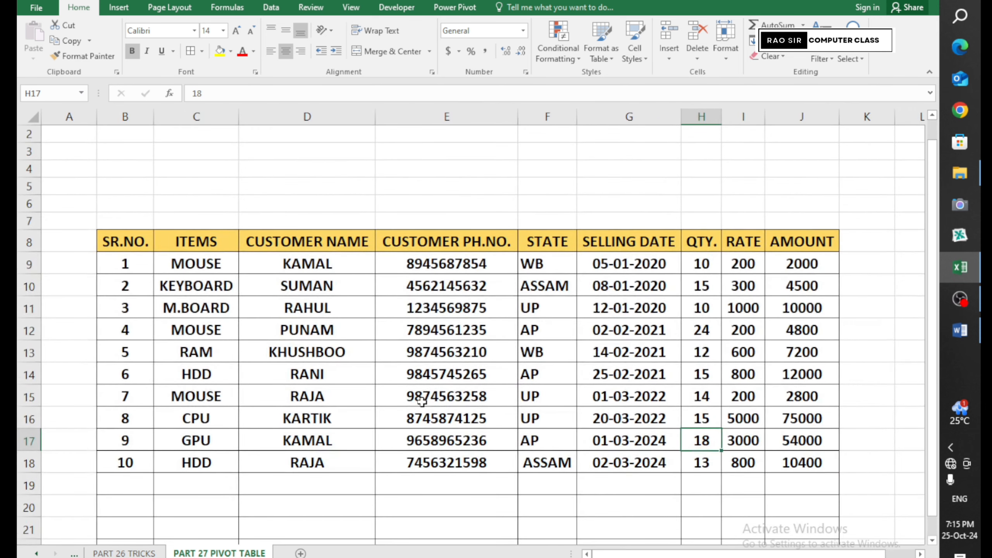
pyautogui.scroll(-1, 421, 402)
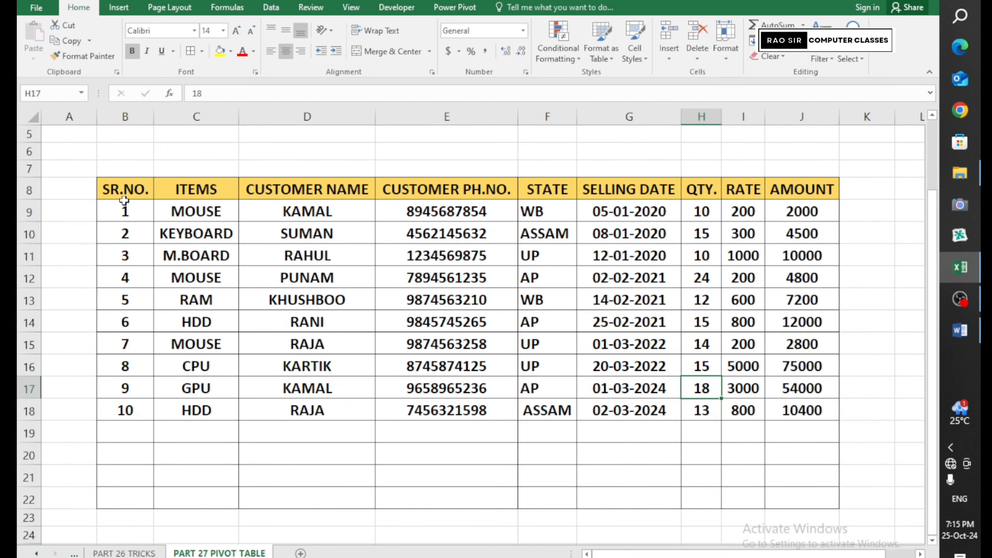
pyautogui.moveTo(127, 215); pyautogui.dragTo(132, 238)
pyautogui.click(195, 433)
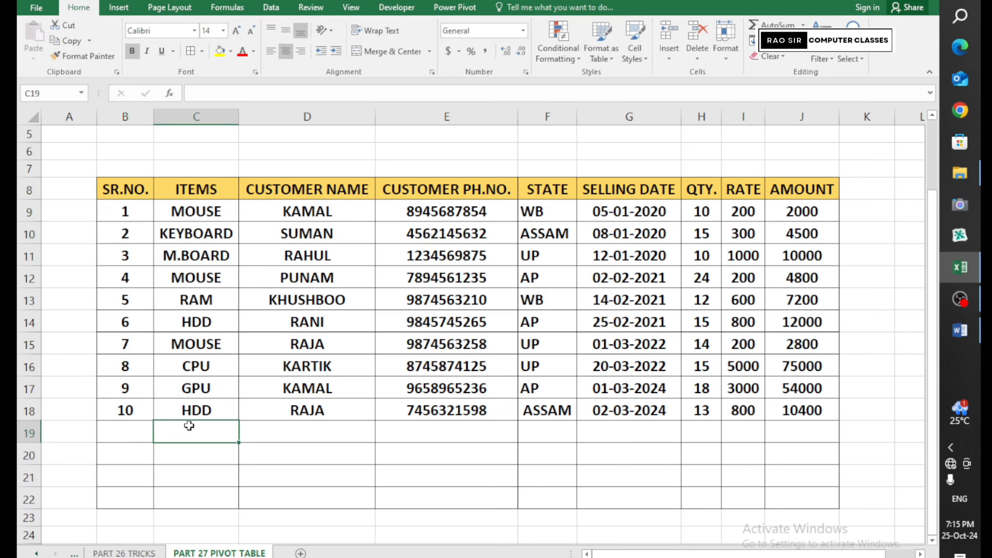
pyautogui.write('MOUSE')
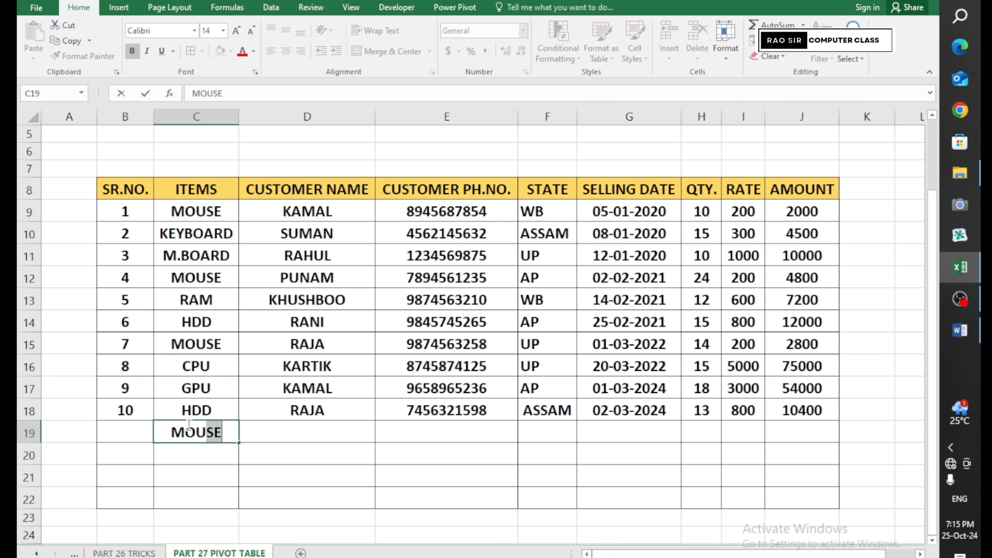
pyautogui.click(320, 440)
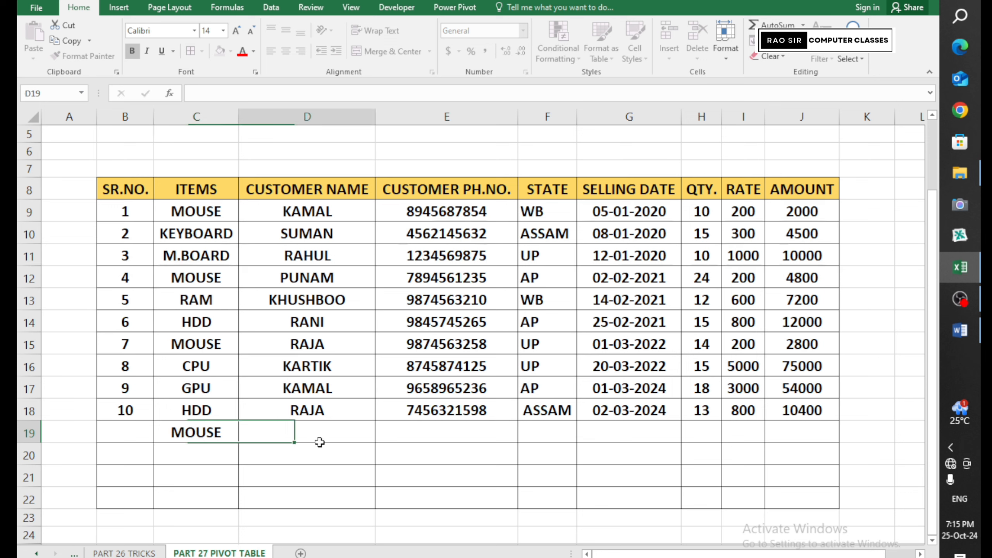
pyautogui.click(132, 435)
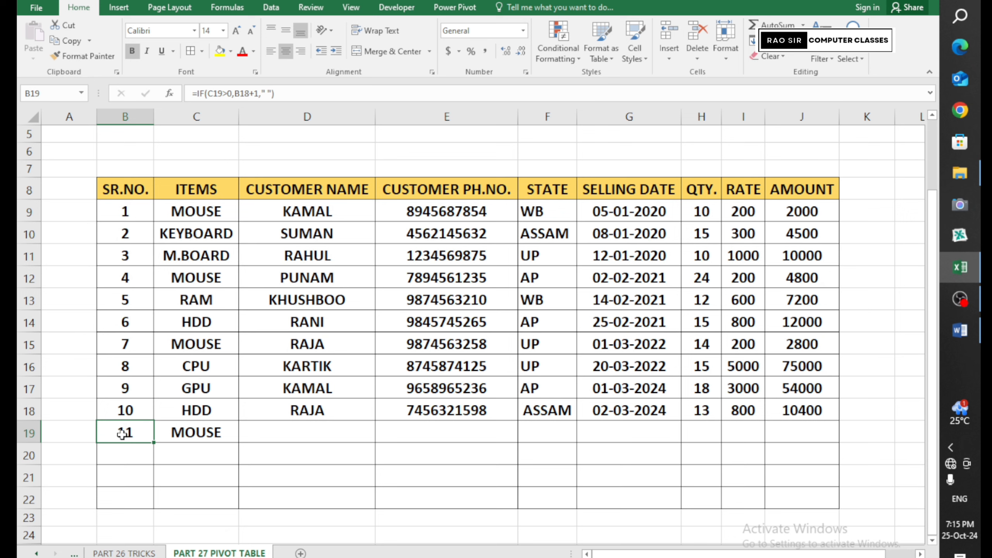
pyautogui.click(125, 218)
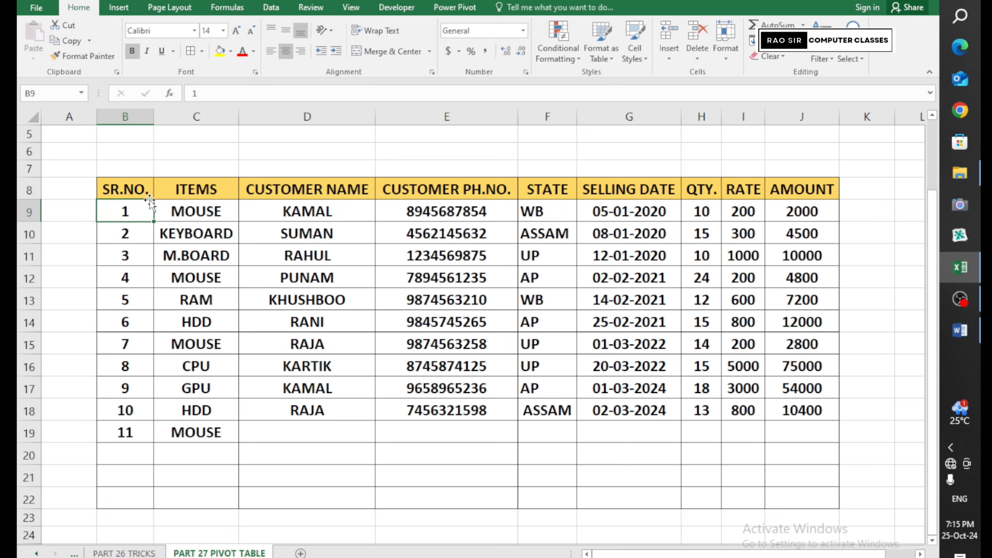
pyautogui.click(204, 95)
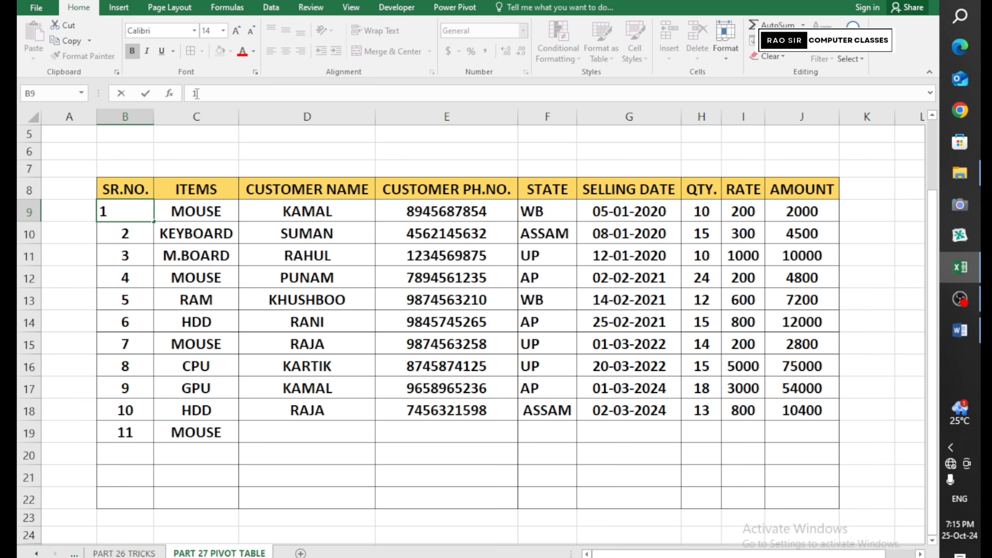
pyautogui.click(125, 235)
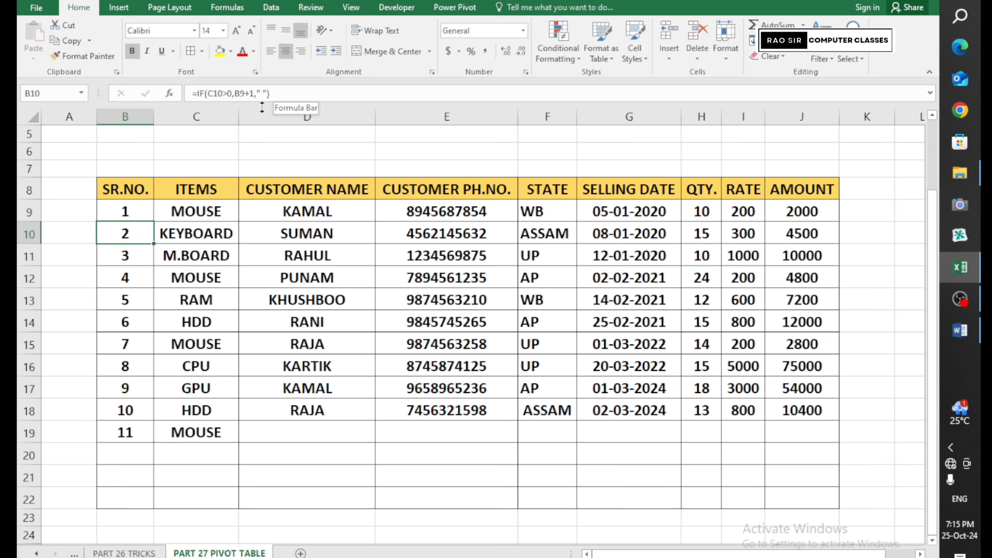
pyautogui.doubleClick(131, 234)
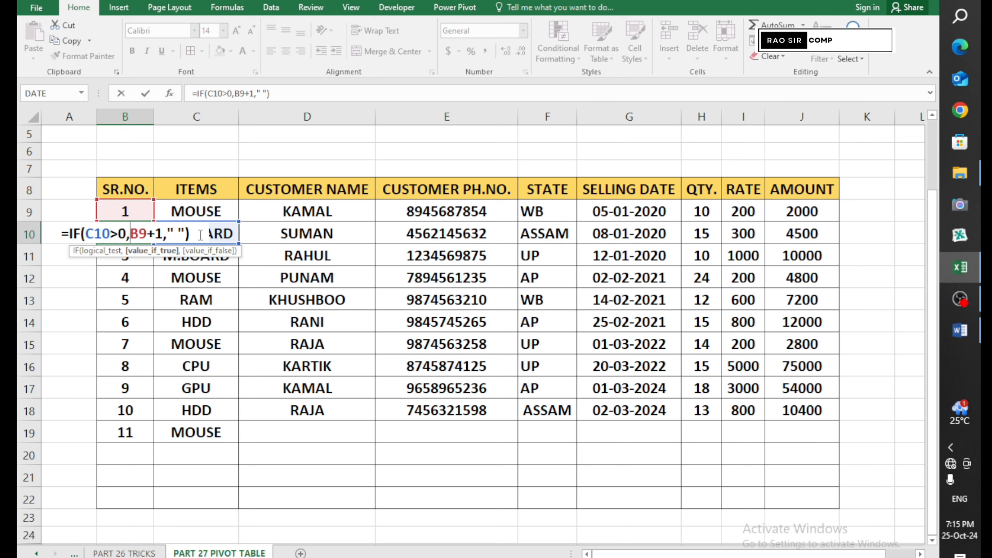
pyautogui.press('Return')
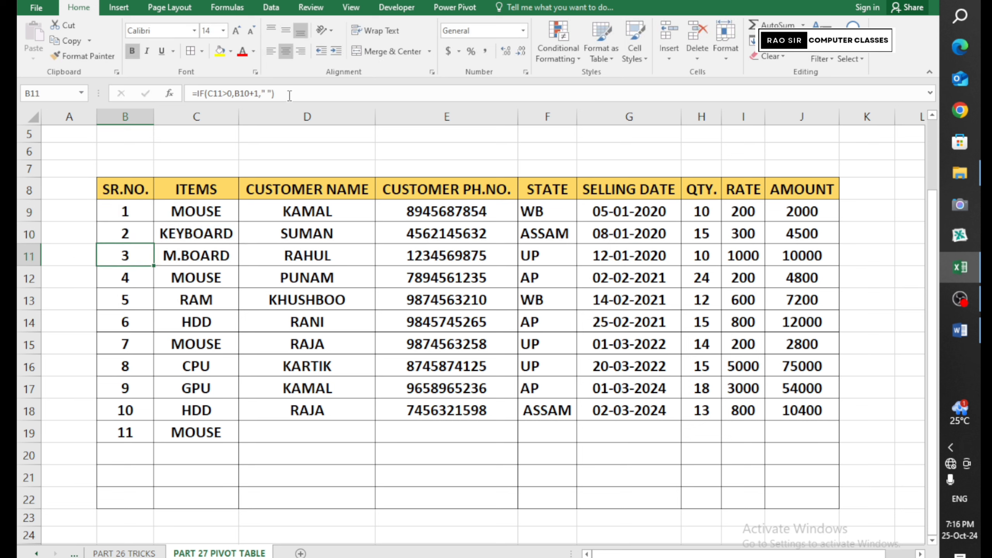
pyautogui.moveTo(290, 94); pyautogui.dragTo(182, 89)
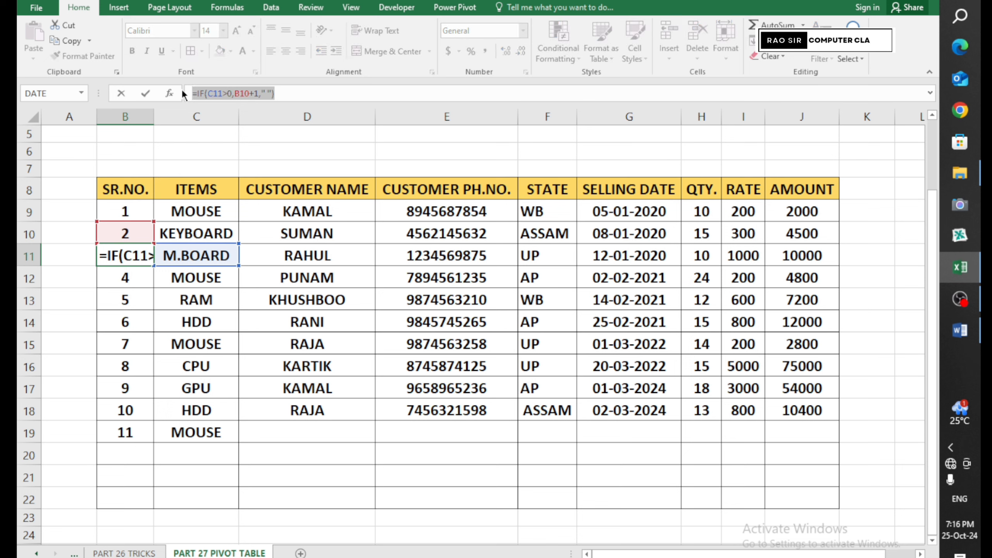
pyautogui.press('Return')
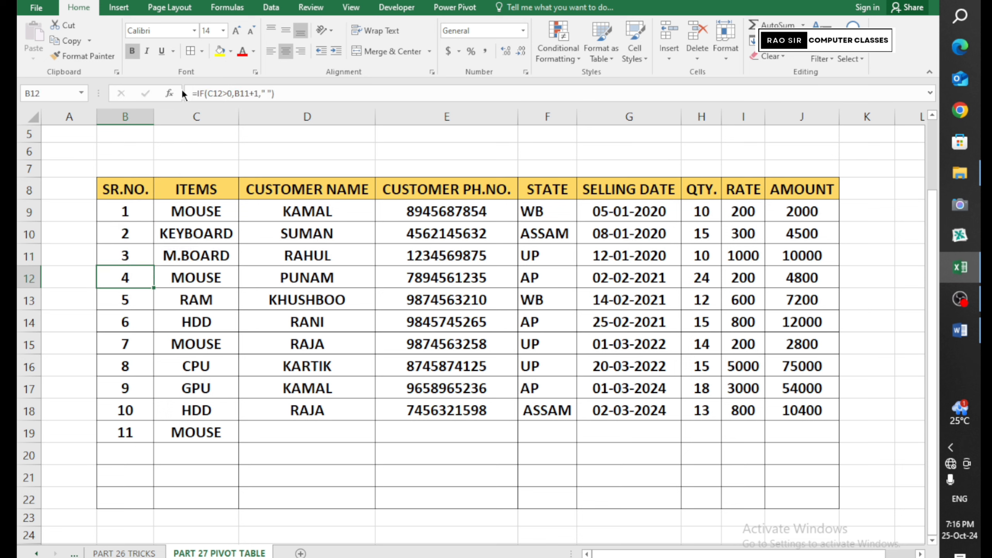
pyautogui.click(126, 209)
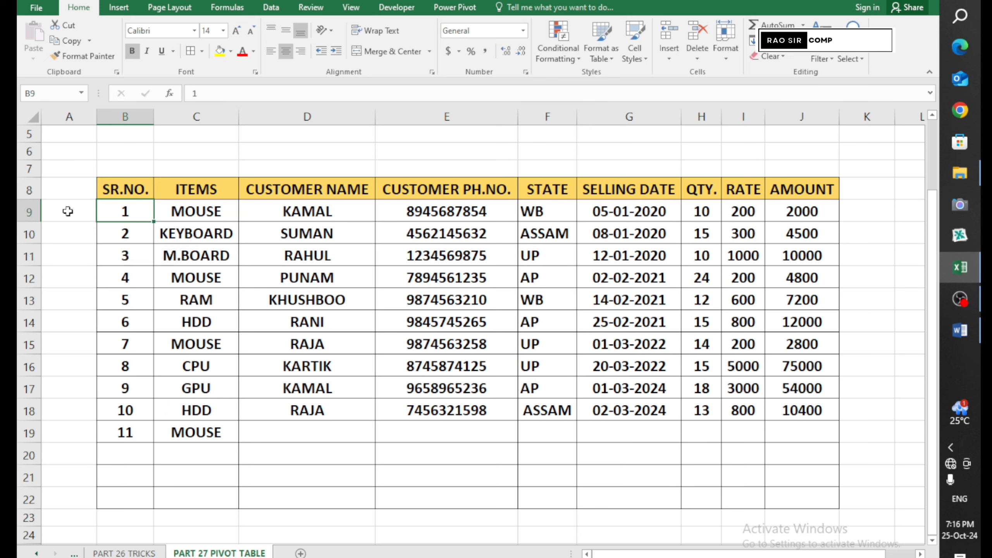
pyautogui.click(121, 183)
pyautogui.moveTo(243, 222); pyautogui.dragTo(813, 419)
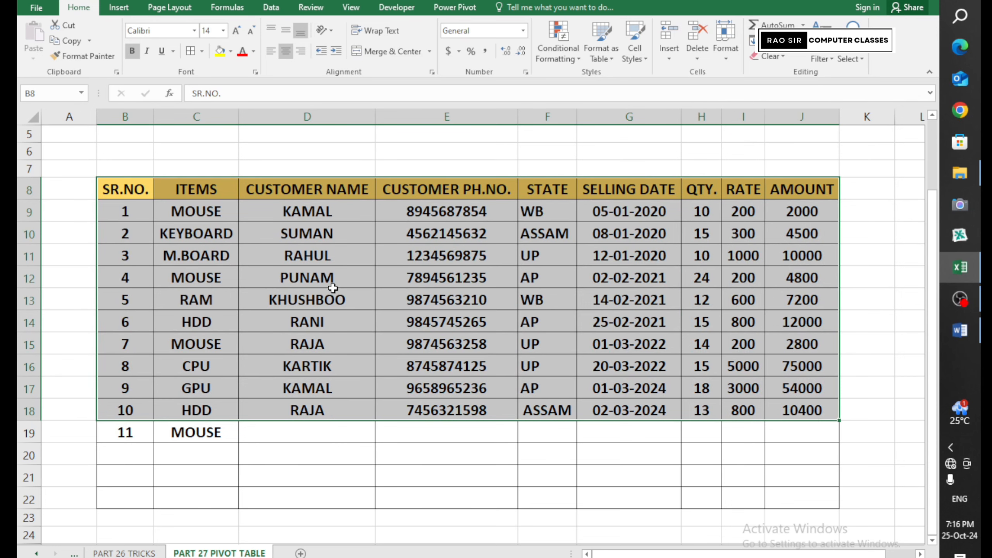
pyautogui.click(129, 213)
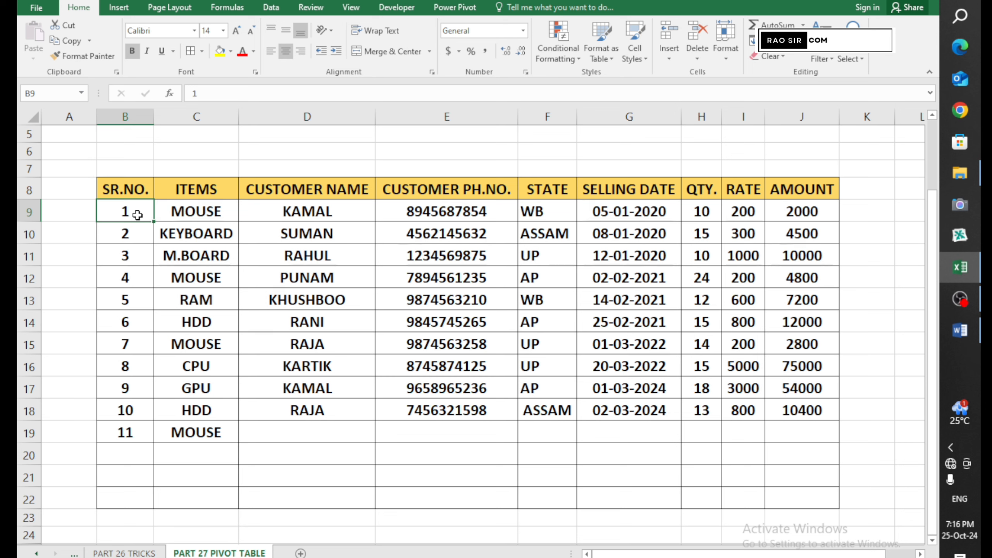
pyautogui.click(133, 236)
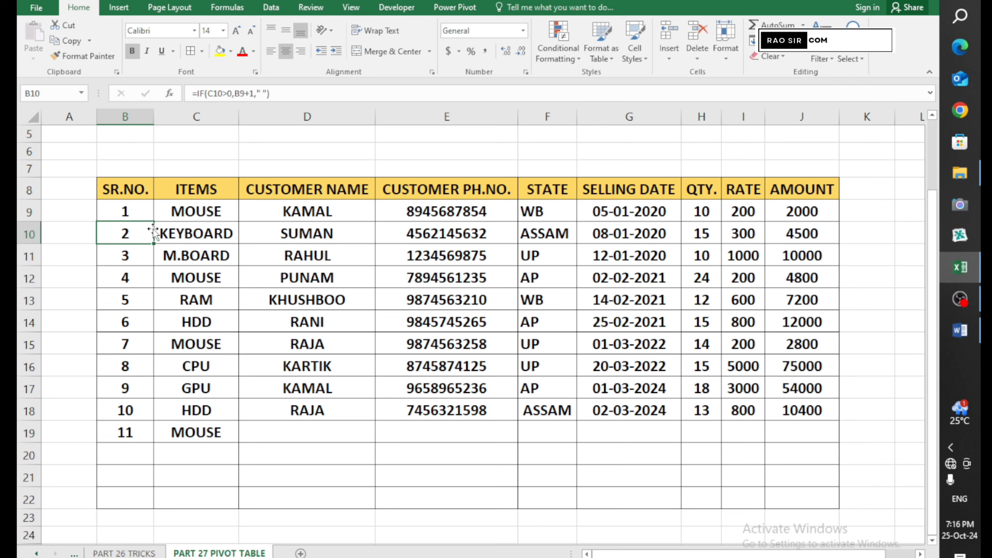
# Review B10's =IF(C10>0,B9+1," ") formula, then fill it down column B through B22
pyautogui.doubleClick(133, 235)
pyautogui.click(132, 237)
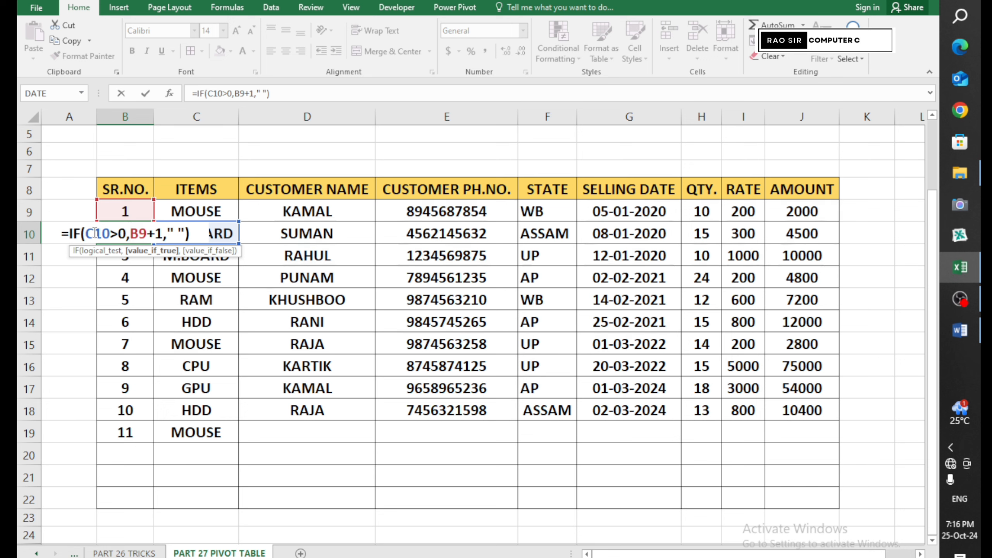
pyautogui.press('Return')
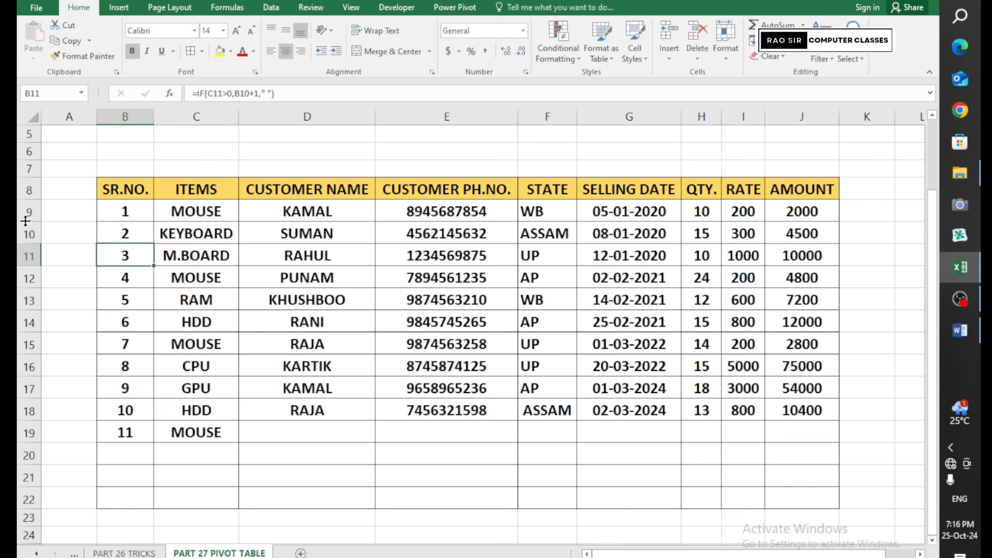
pyautogui.click(131, 238)
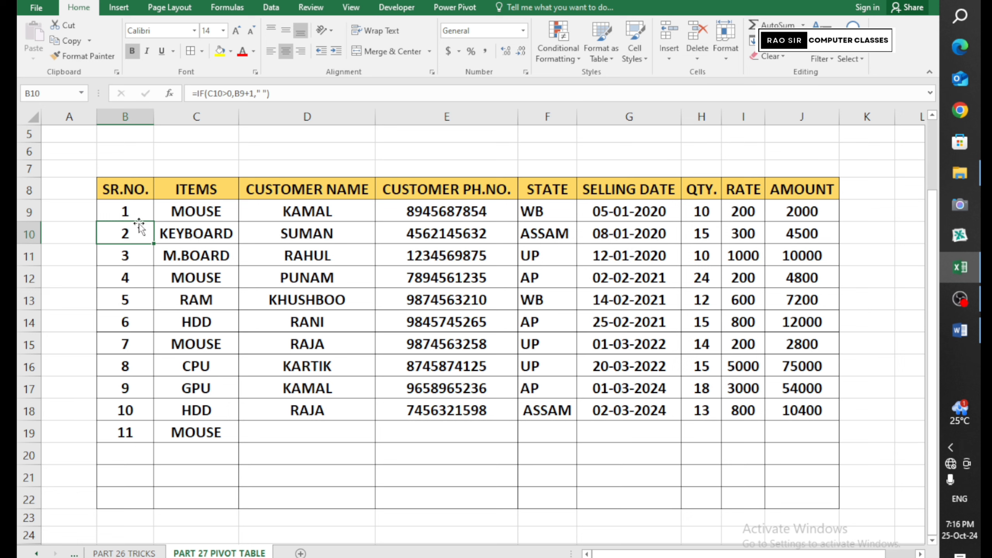
pyautogui.click(288, 94)
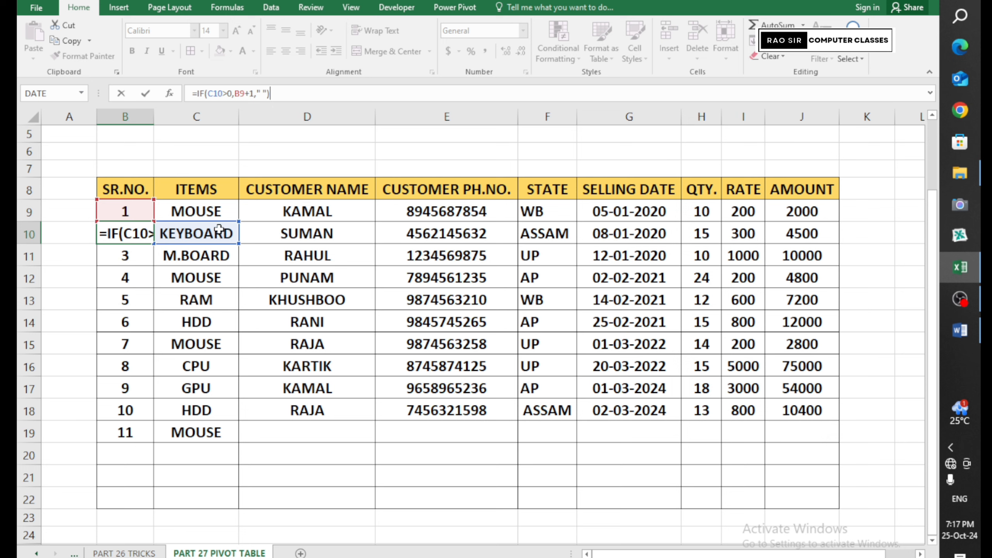
pyautogui.press('Return')
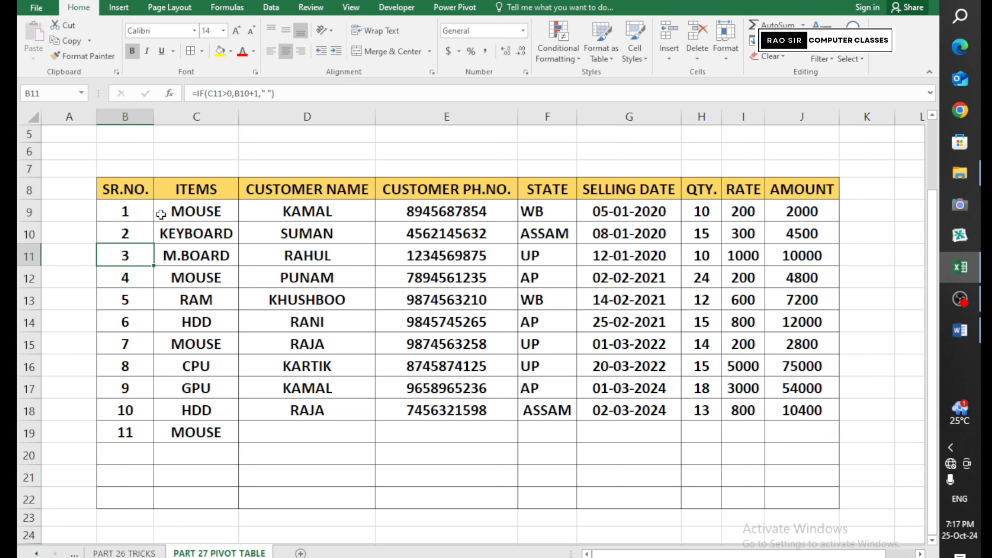
pyautogui.click(122, 235)
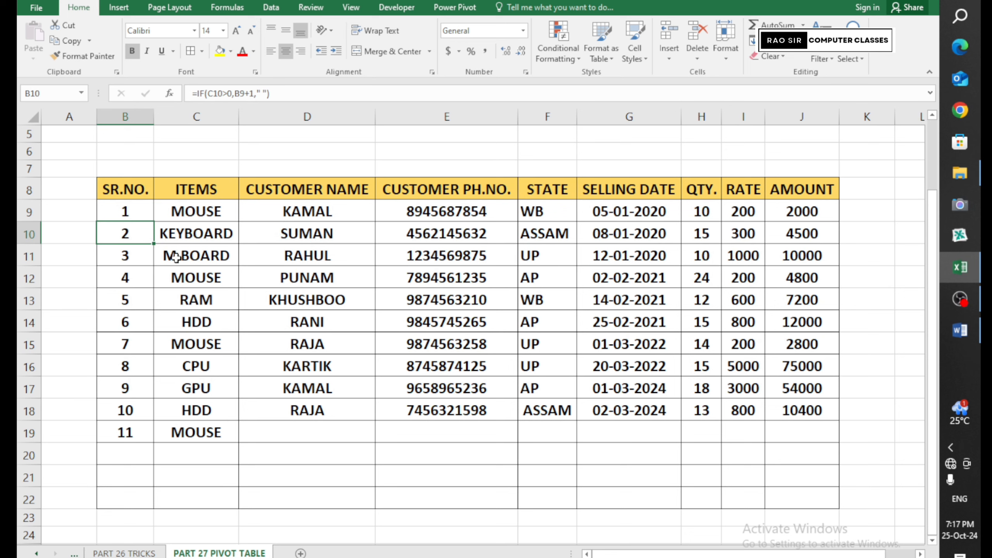
pyautogui.moveTo(156, 245); pyautogui.dragTo(152, 506)
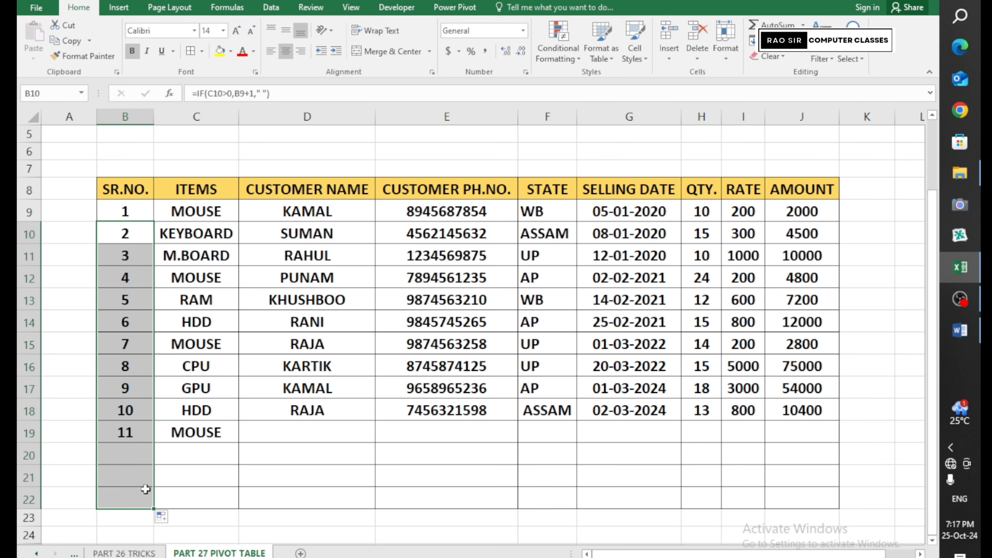
# Type test items RAM, Y and I into C20 and the cells below
pyautogui.click(140, 430)
pyautogui.click(172, 433)
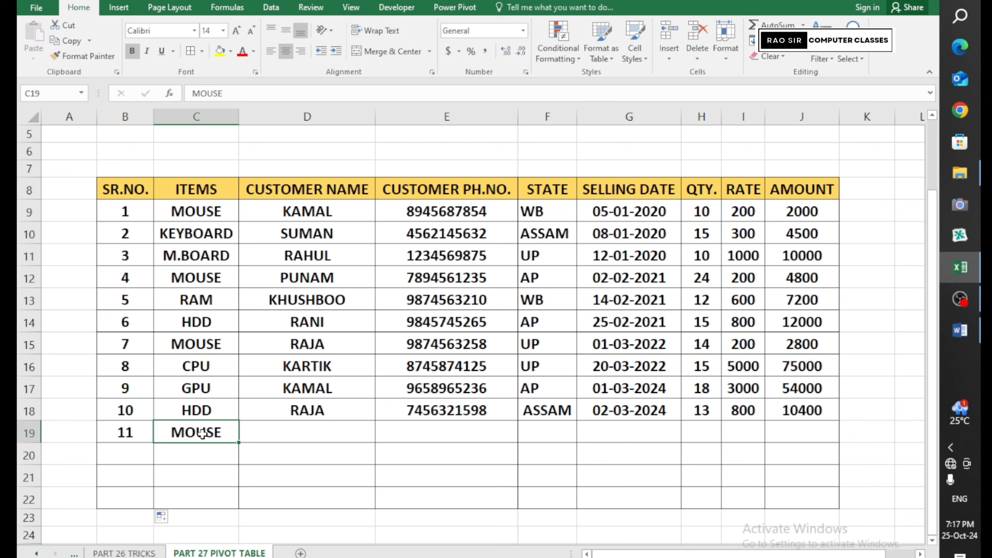
pyautogui.click(200, 455)
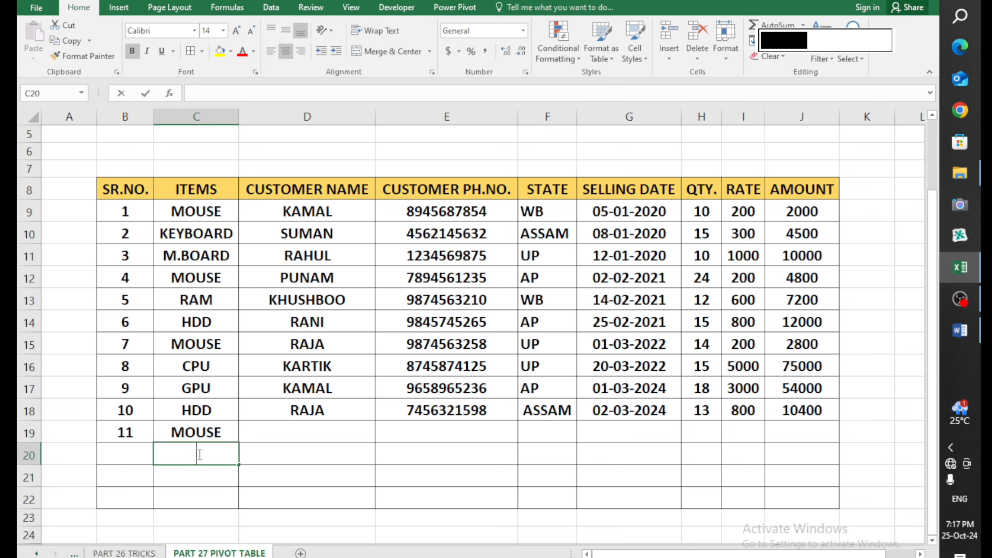
pyautogui.write('RAM')
pyautogui.press('Return')
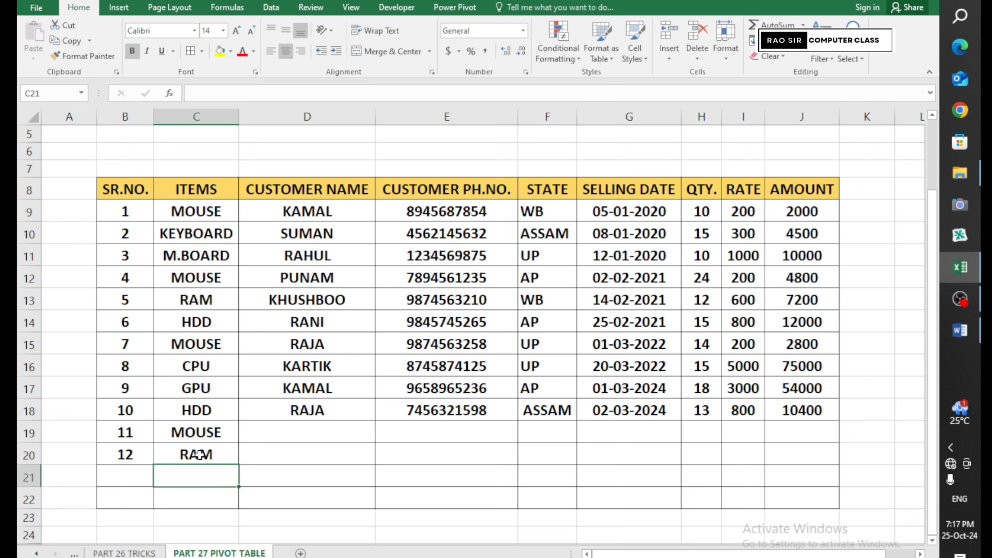
pyautogui.write('Y')
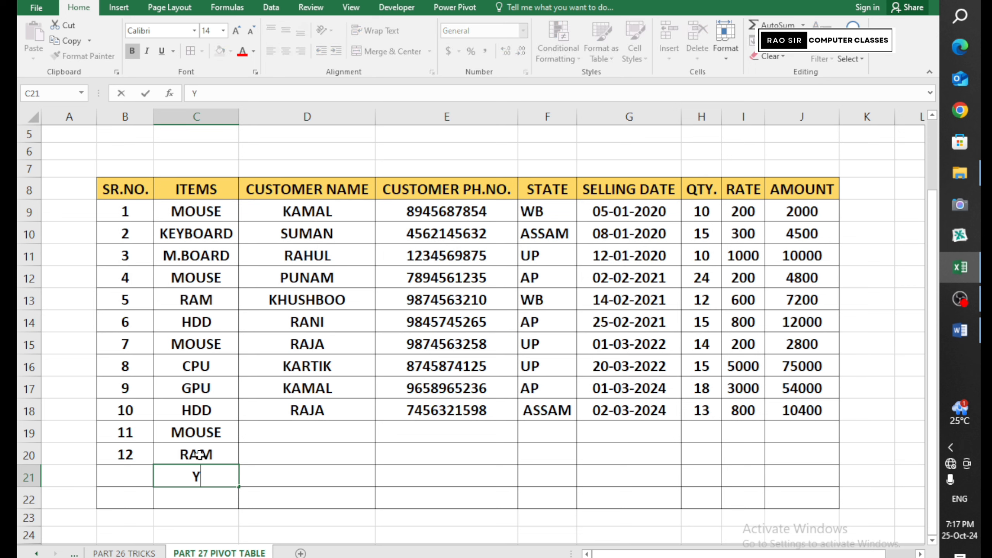
pyautogui.press('Return')
pyautogui.write('I')
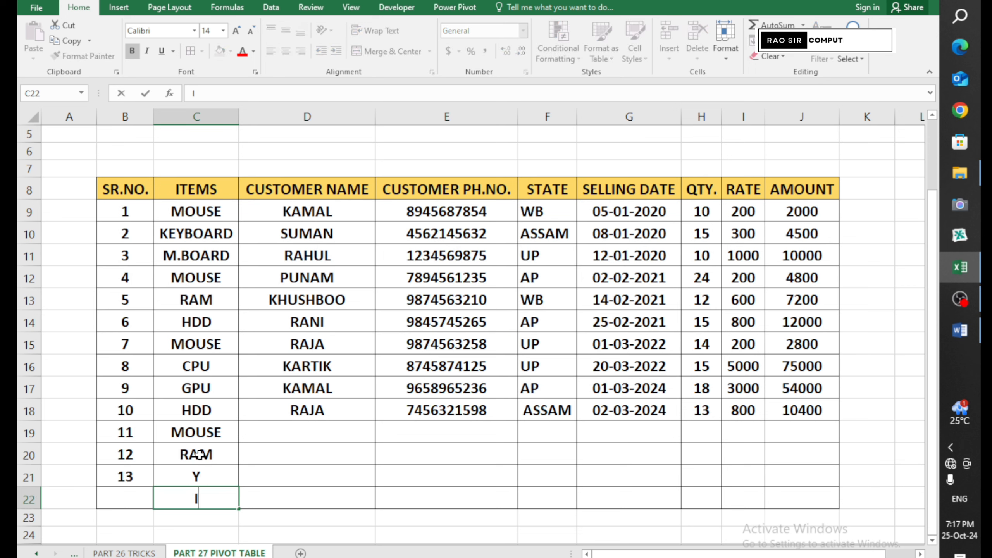
pyautogui.press('Return')
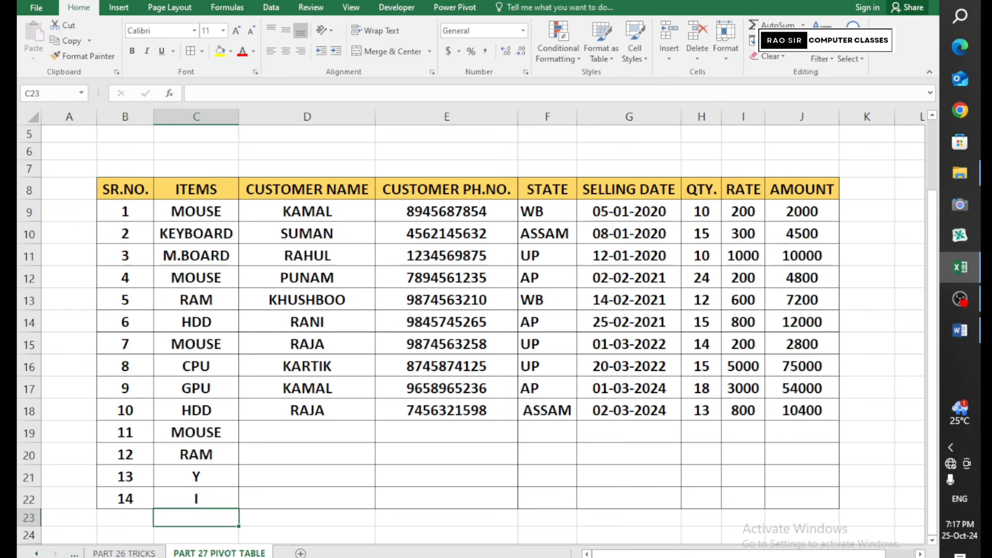
# Undo the test entries and the MOUSE row so the table ends at row 18
pyautogui.hotkey('ctrl', 'z')
pyautogui.hotkey('ctrl', 'z')
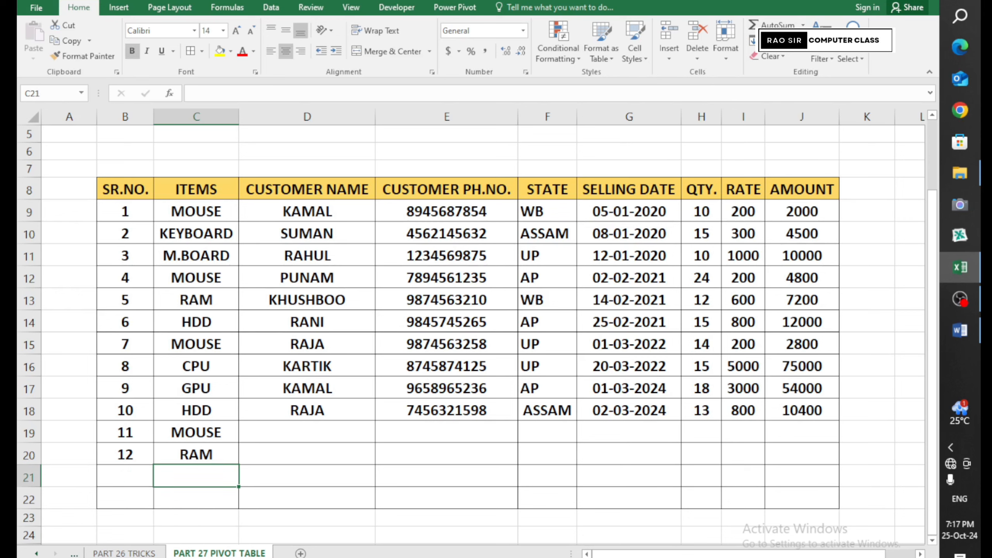
pyautogui.hotkey('ctrl', 'z')
pyautogui.hotkey('ctrl', 'z')
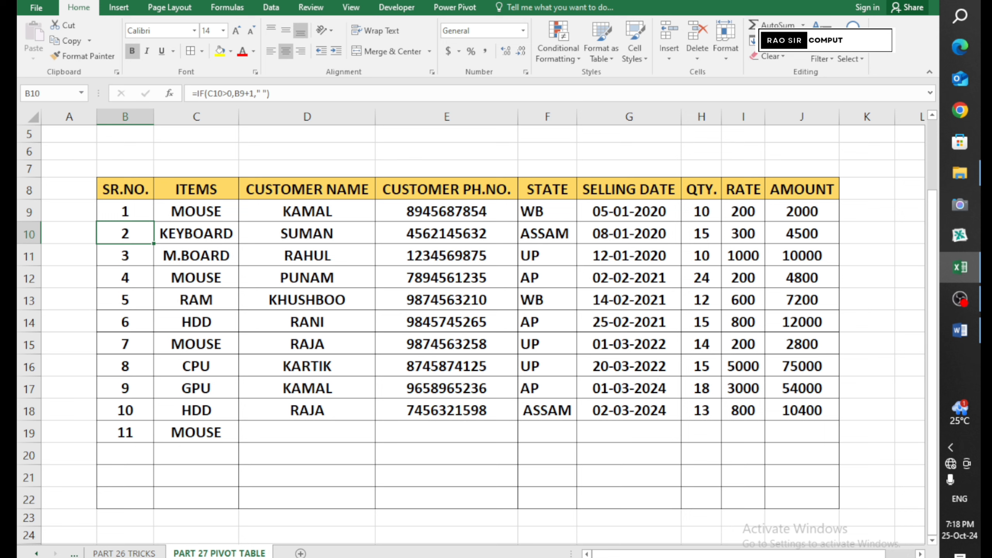
pyautogui.hotkey('ctrl', 'z')
pyautogui.hotkey('ctrl', 'z')
pyautogui.hotkey('ctrl', 'z')
pyautogui.hotkey('ctrl', 'z')
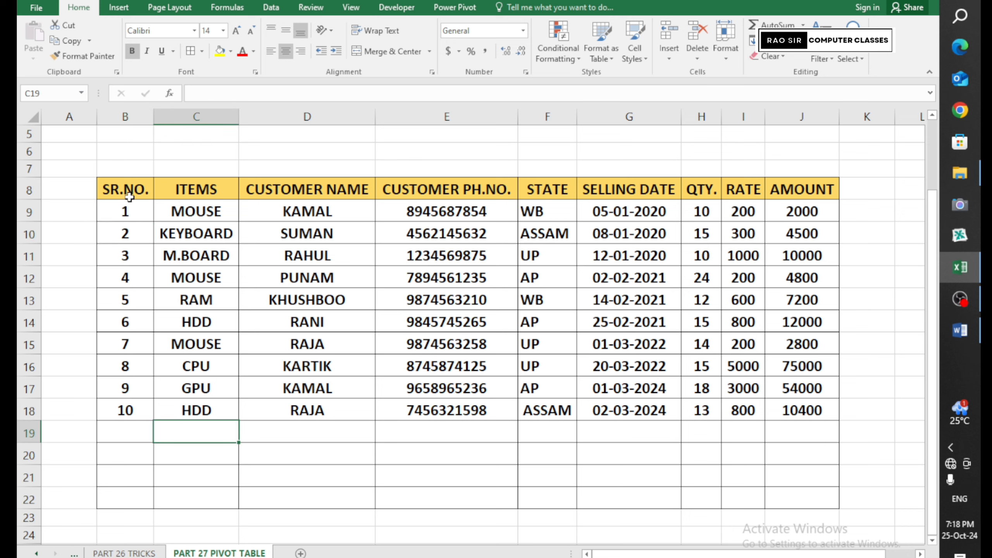
pyautogui.moveTo(130, 195); pyautogui.dragTo(787, 414)
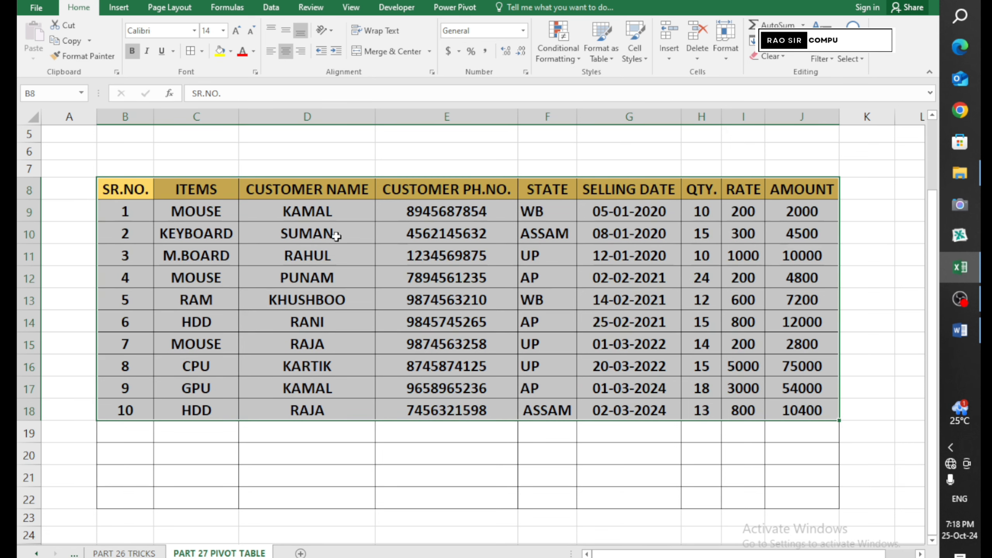
pyautogui.click(392, 301)
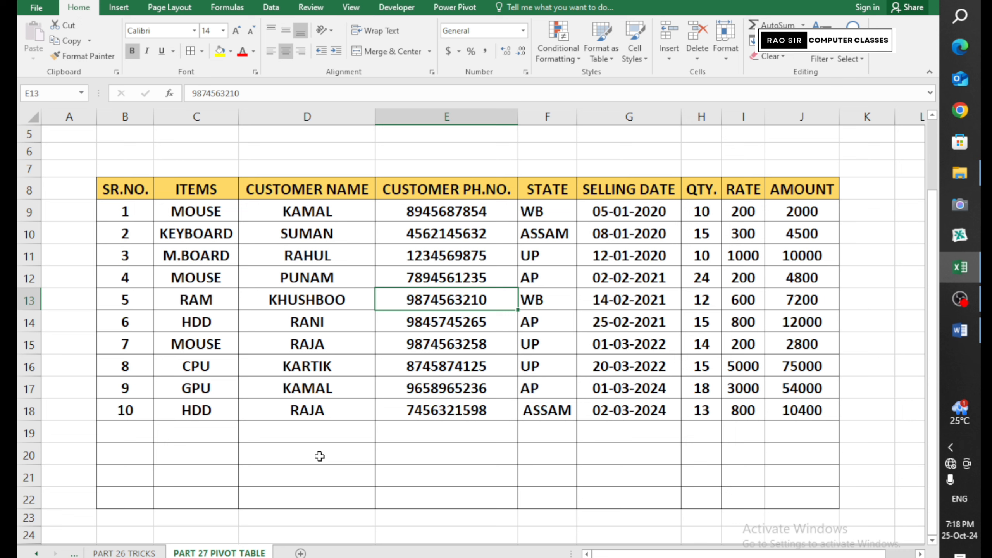
pyautogui.moveTo(549, 193); pyautogui.dragTo(558, 399)
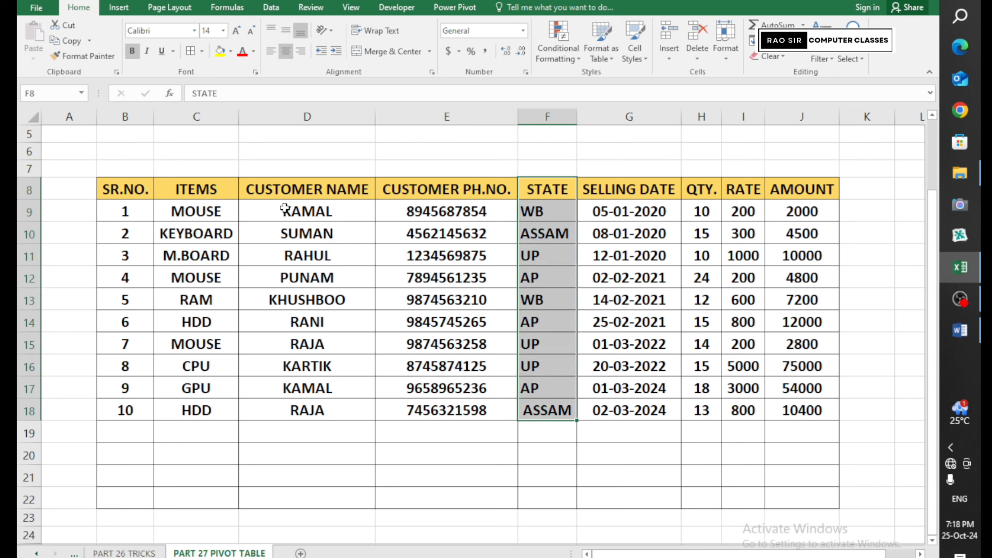
pyautogui.moveTo(285, 209); pyautogui.dragTo(325, 402)
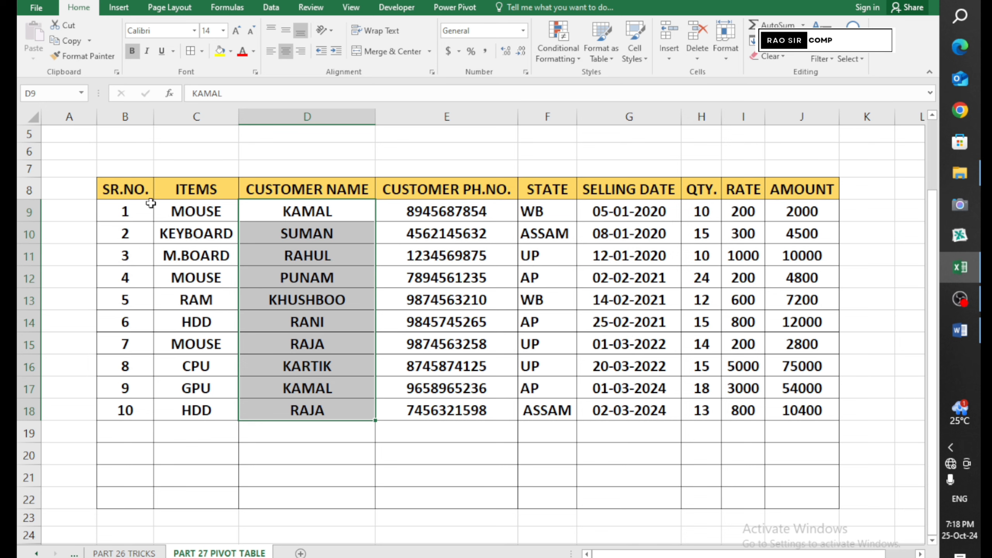
pyautogui.moveTo(127, 186); pyautogui.dragTo(621, 337)
pyautogui.moveTo(775, 398); pyautogui.dragTo(782, 407)
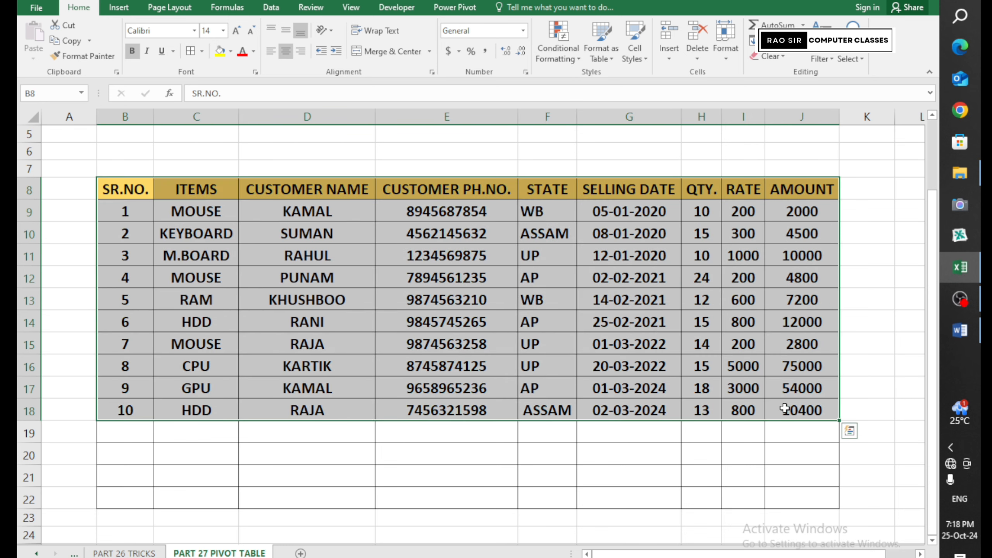
pyautogui.click(369, 279)
pyautogui.click(534, 329)
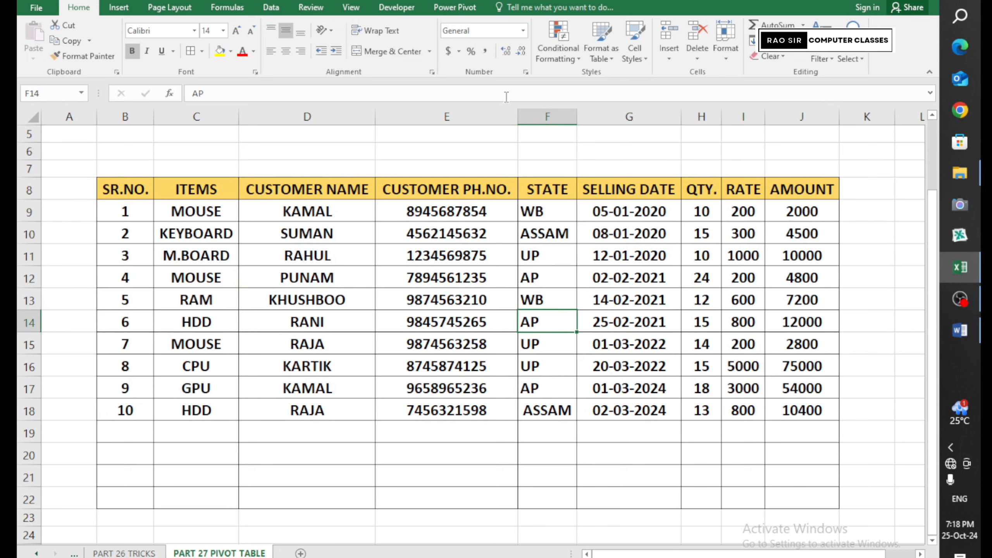
pyautogui.moveTo(119, 188); pyautogui.dragTo(816, 411)
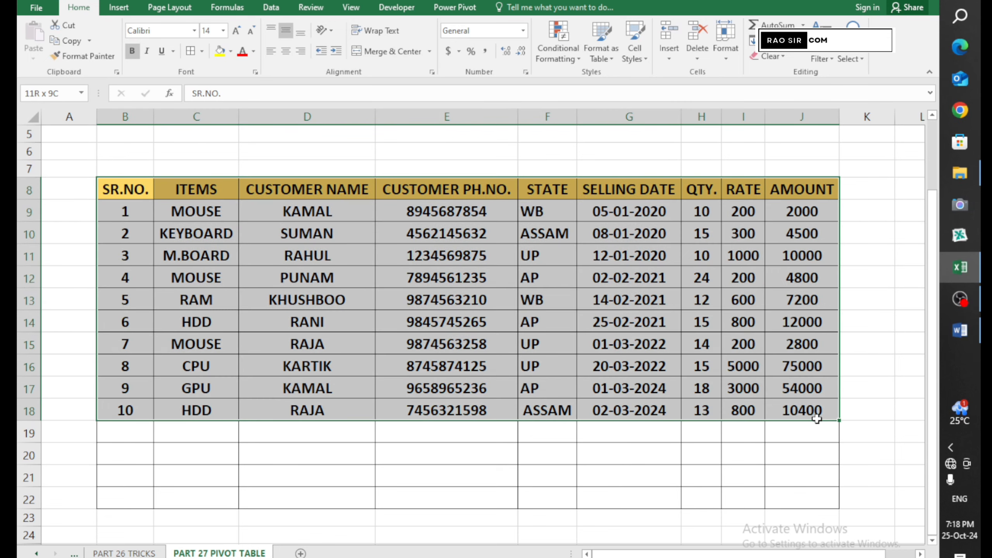
pyautogui.click(575, 392)
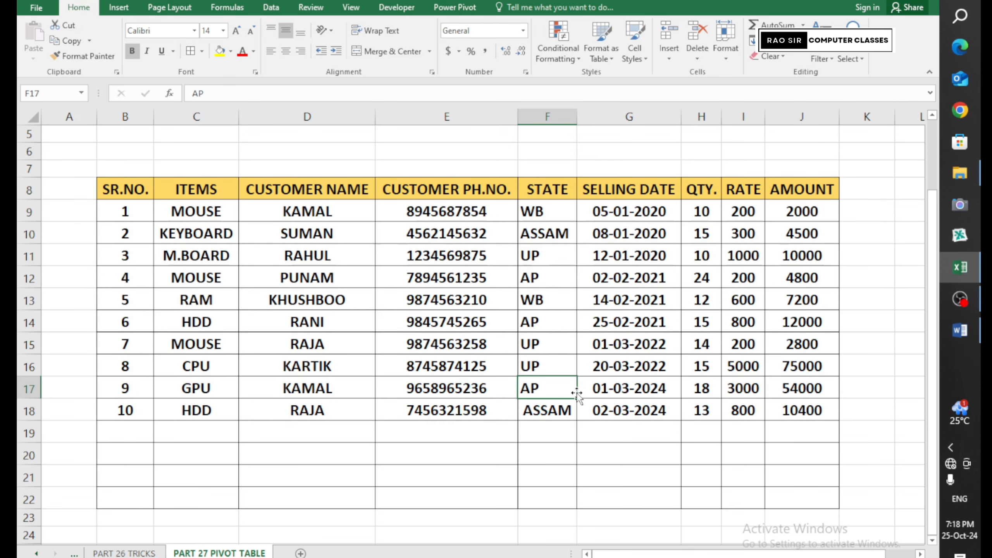
# Start Insert > PivotTable for the $B$8:$J$22 table, placed on a New Worksheet
pyautogui.click(118, 8)
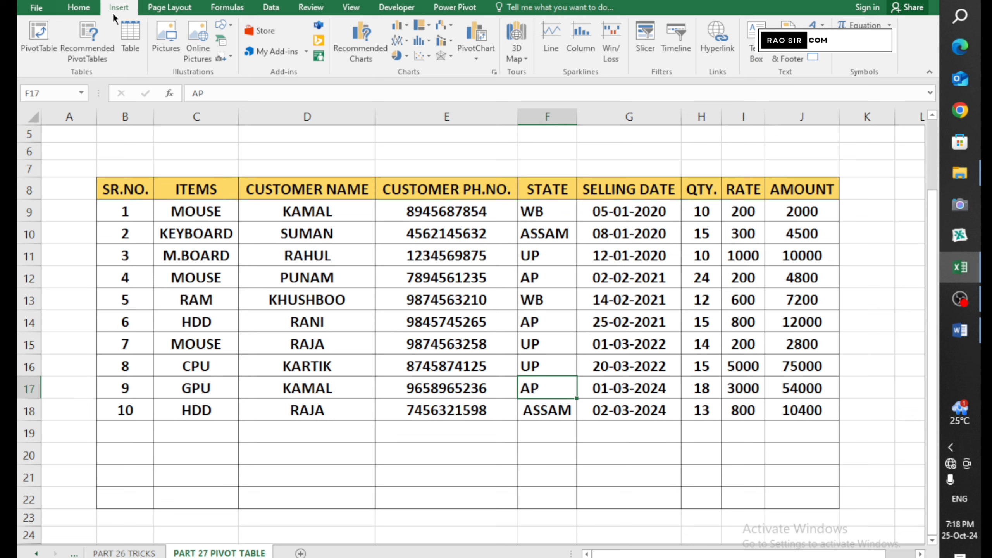
pyautogui.click(42, 48)
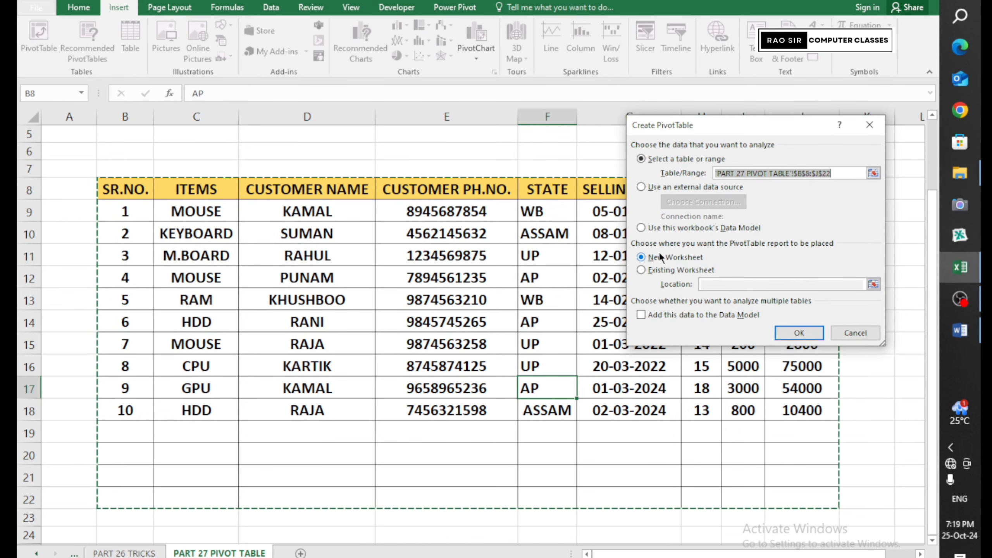
# Create the PivotTable on new Sheet13 and place ITEMS in the Filters area
pyautogui.click(790, 330)
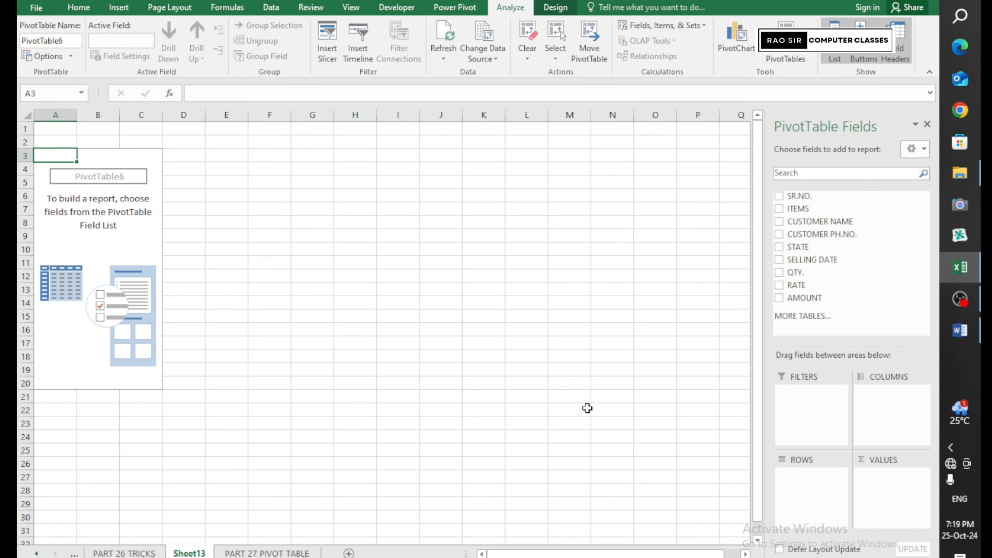
pyautogui.click(126, 249)
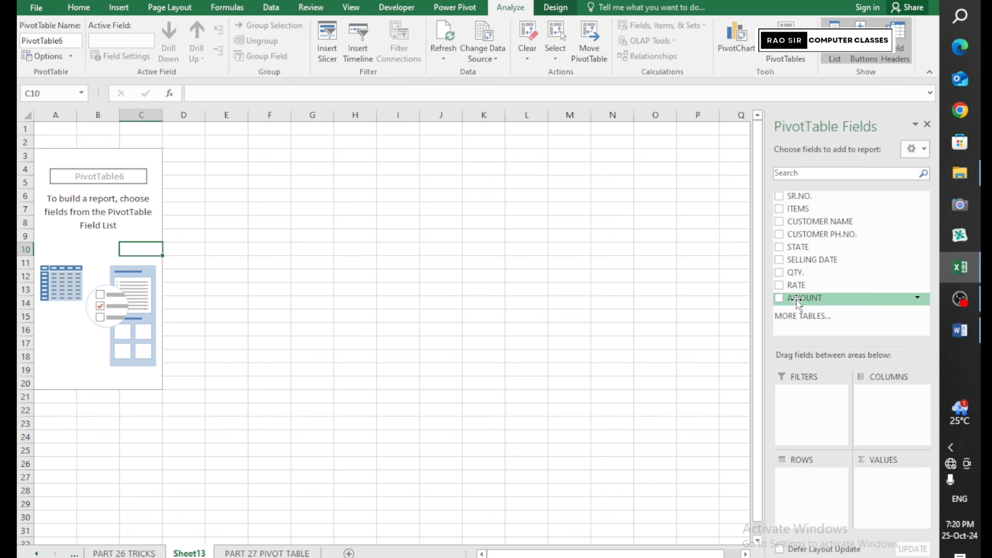
pyautogui.moveTo(800, 298); pyautogui.dragTo(892, 496)
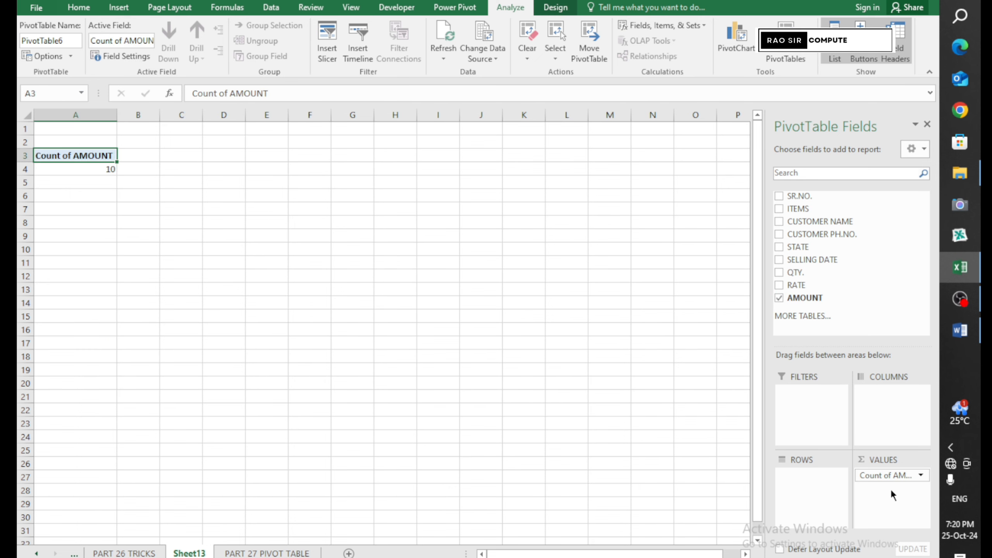
pyautogui.hotkey('ctrl', 'z')
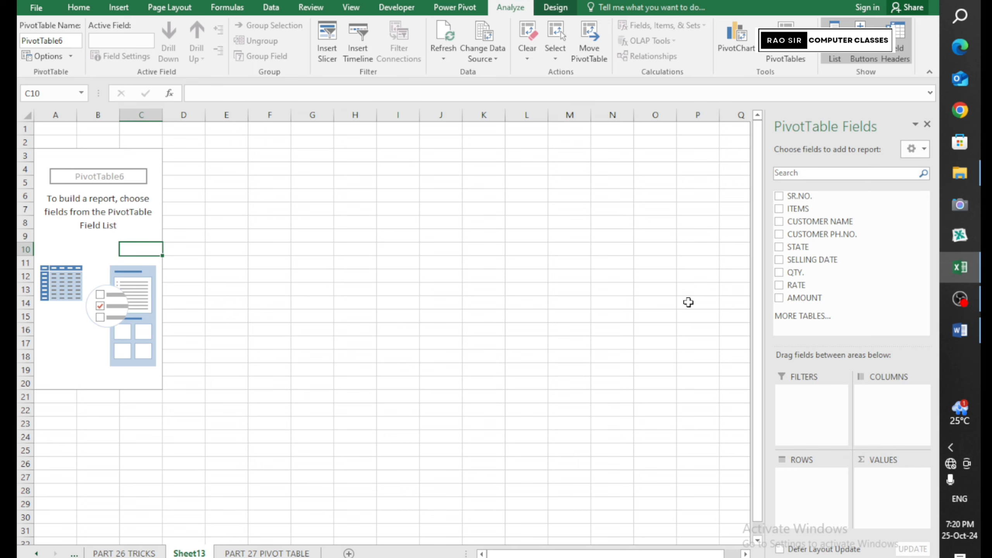
pyautogui.moveTo(955, 431)
pyautogui.moveTo(795, 208); pyautogui.dragTo(799, 407)
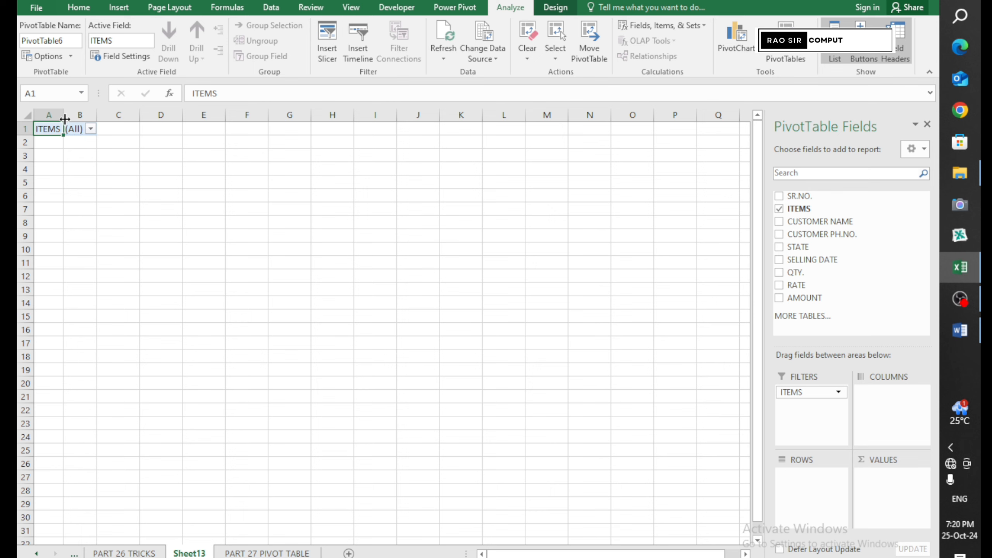
# Widen columns A and B, then put CUSTOMER NAME in Rows and AMOUNT in Values
pyautogui.moveTo(65, 118); pyautogui.dragTo(124, 119)
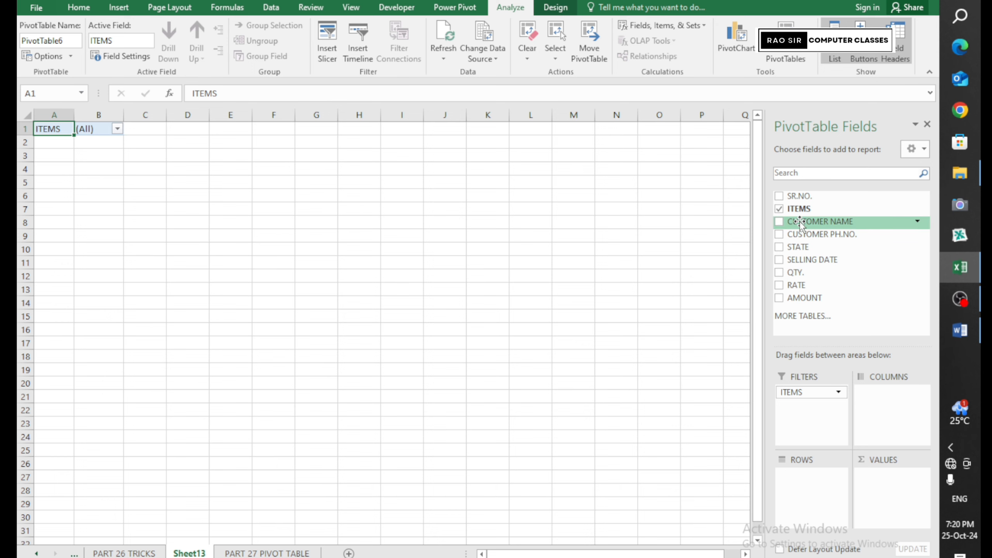
pyautogui.moveTo(821, 222); pyautogui.dragTo(817, 484)
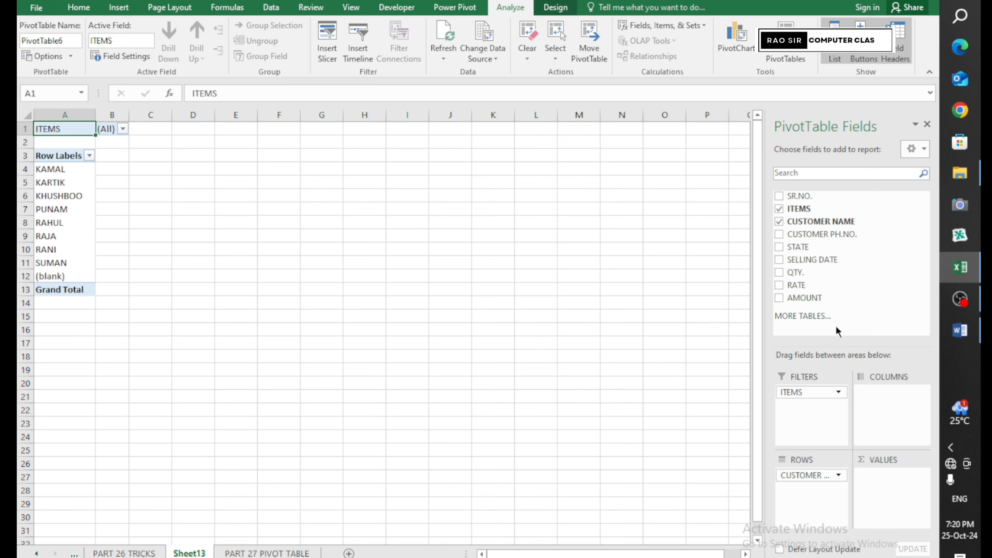
pyautogui.moveTo(805, 299); pyautogui.dragTo(888, 485)
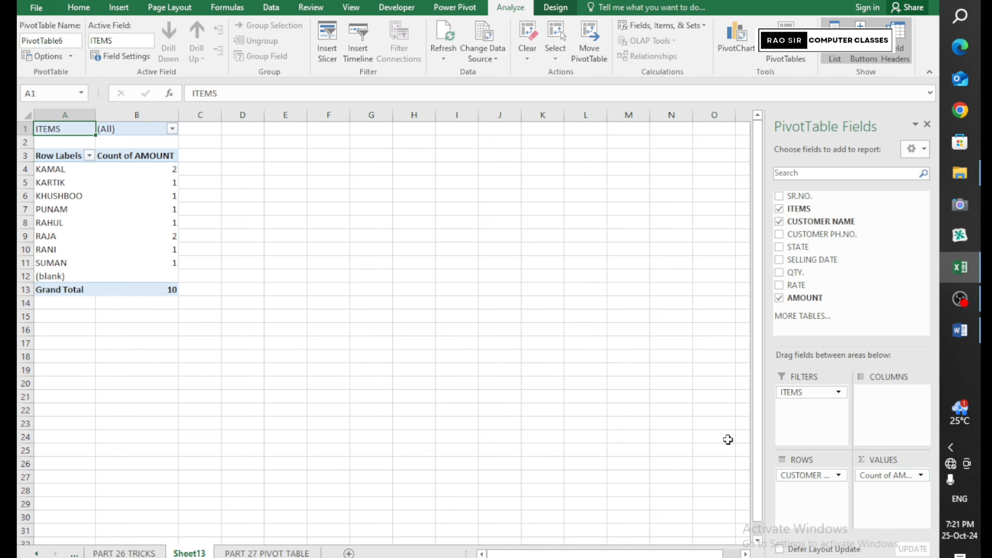
pyautogui.click(159, 171)
pyautogui.click(161, 182)
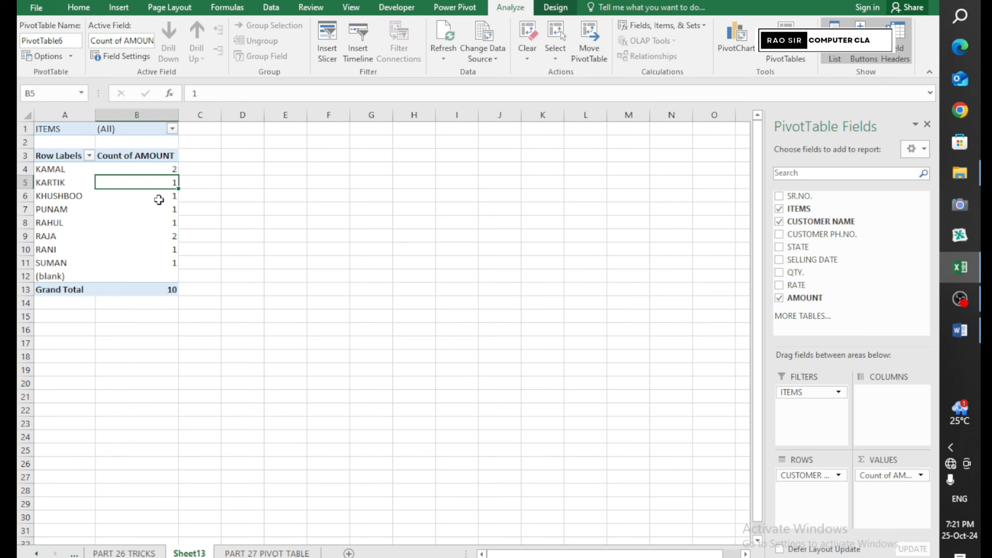
pyautogui.click(160, 198)
pyautogui.click(159, 209)
pyautogui.click(160, 223)
pyautogui.click(160, 236)
pyautogui.click(170, 171)
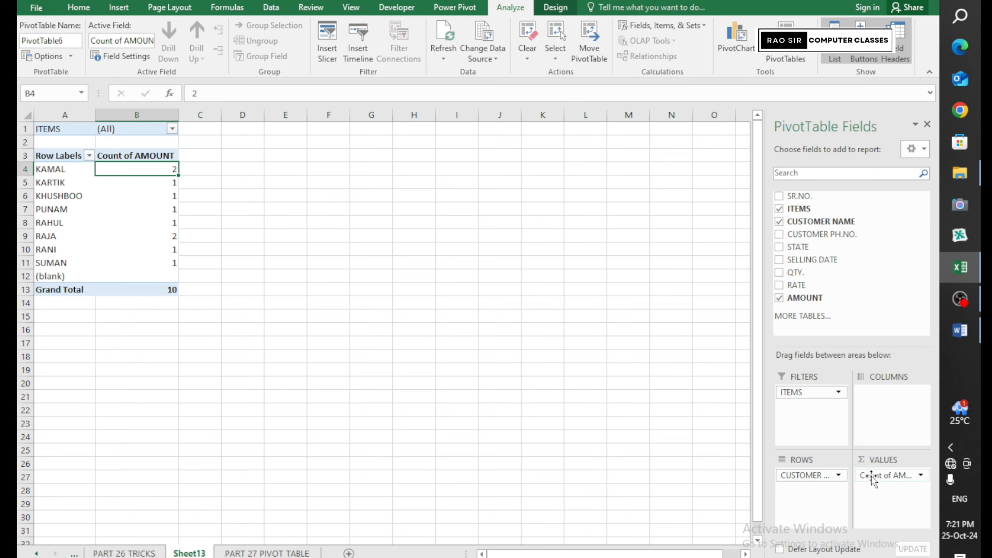
# Change the AMOUNT value field from Count to Sum, giving a Grand Total of 182700
pyautogui.click(899, 475)
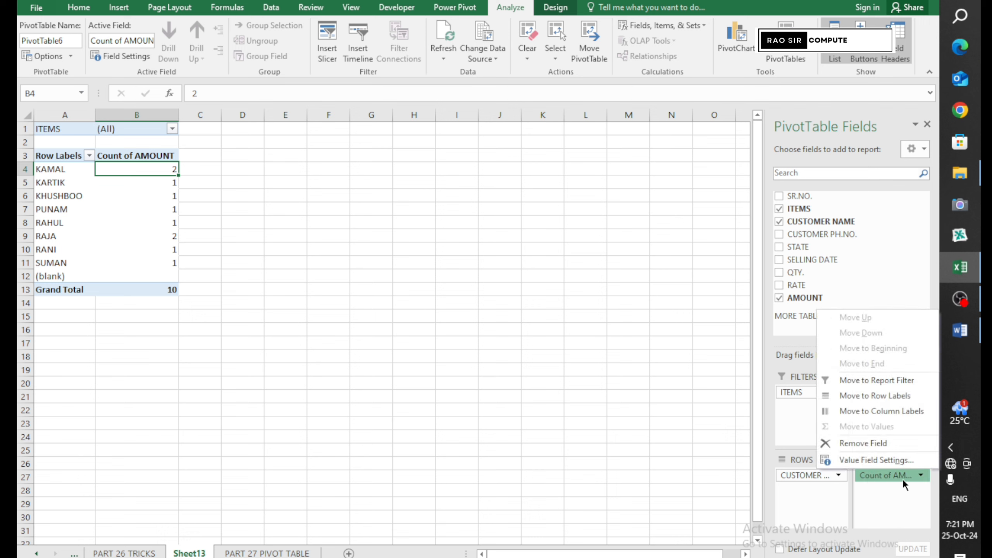
pyautogui.click(875, 465)
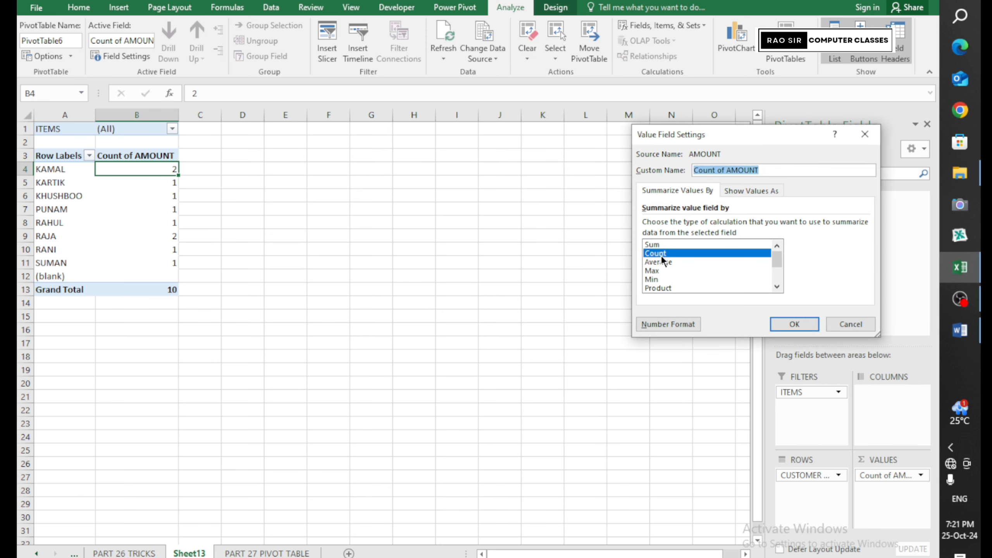
pyautogui.click(658, 243)
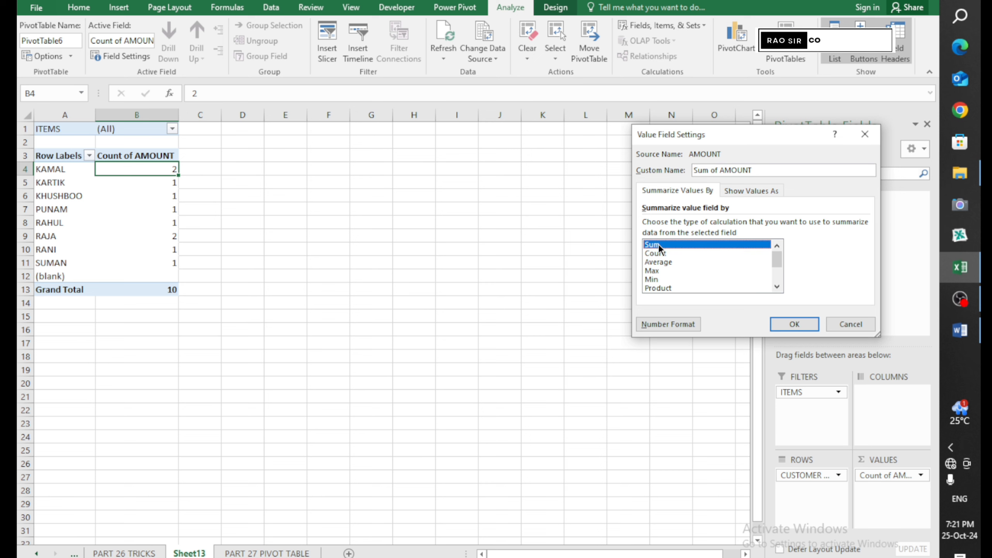
pyautogui.click(795, 323)
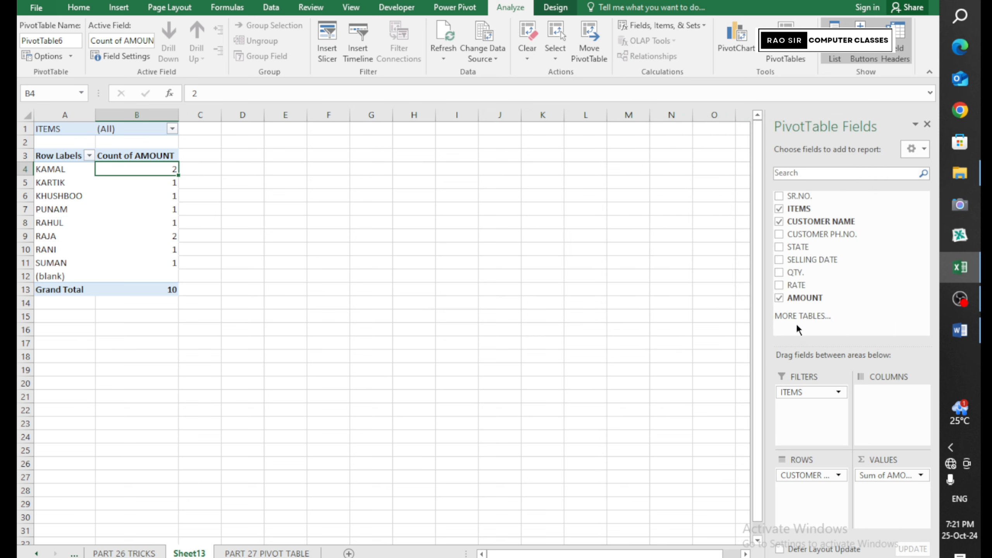
pyautogui.moveTo(129, 168); pyautogui.dragTo(129, 262)
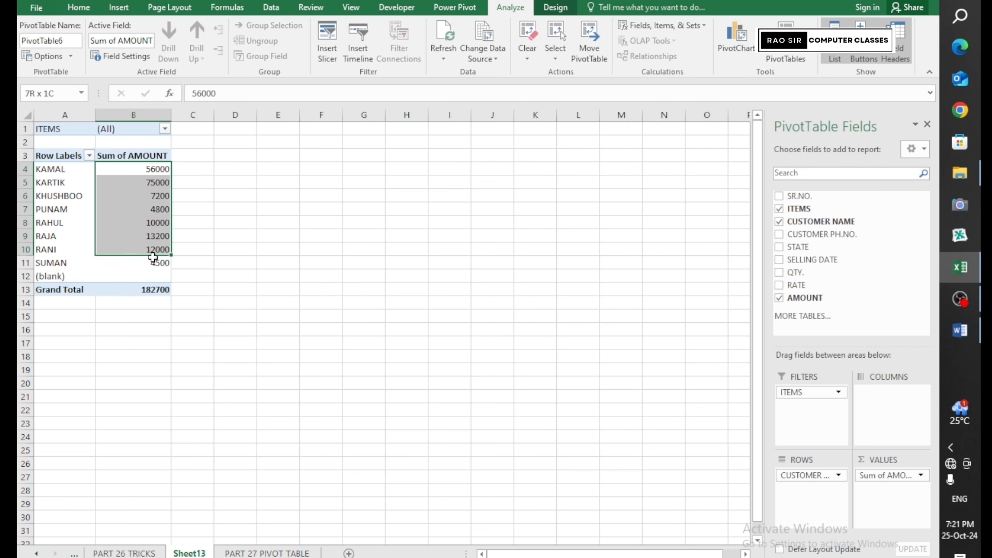
pyautogui.click(268, 310)
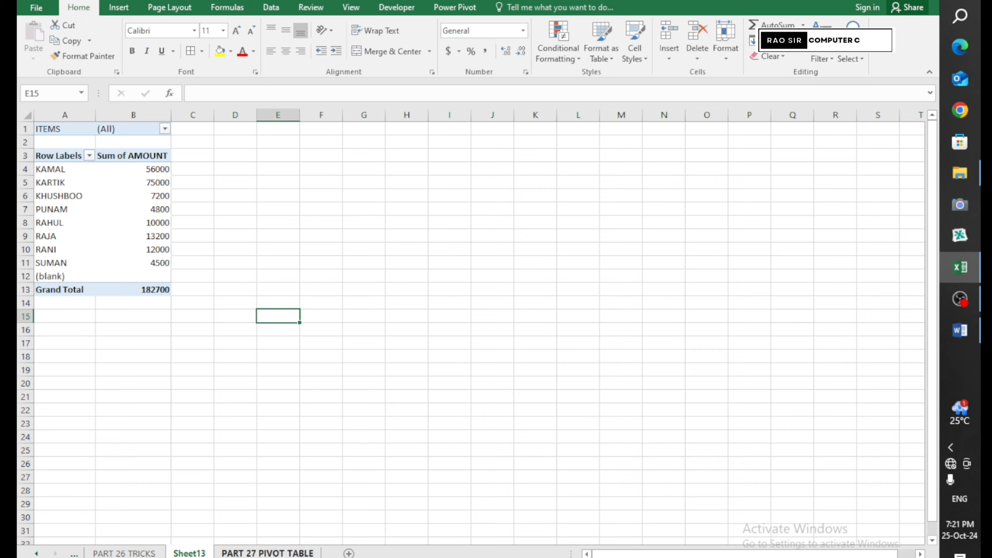
# Check the AMOUNT values J9:J18 on the data sheet, then filter the pivot to RAM, showing KHUSHBOO's 7200
pyautogui.click(267, 553)
pyautogui.moveTo(782, 211); pyautogui.dragTo(786, 411)
pyautogui.click(189, 553)
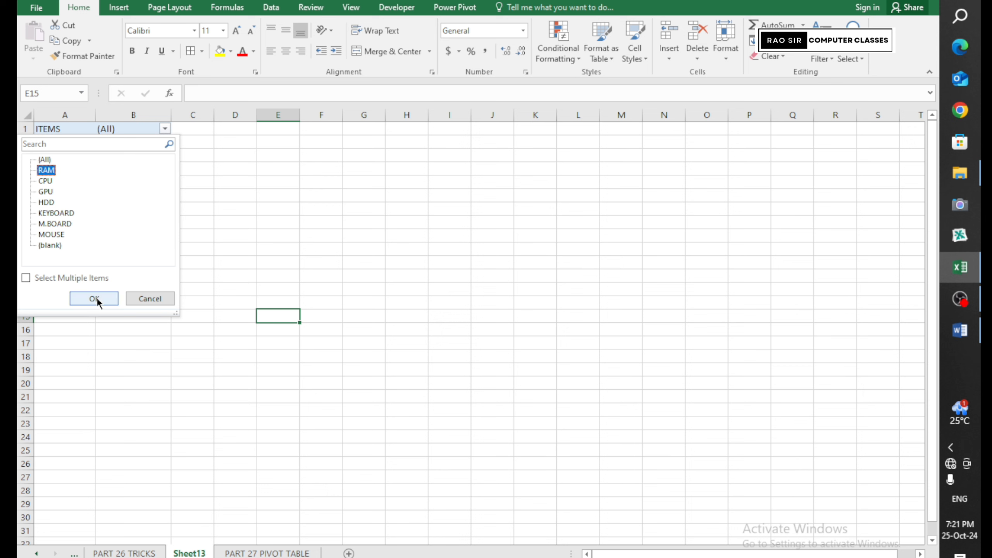
pyautogui.click(94, 299)
pyautogui.click(58, 175)
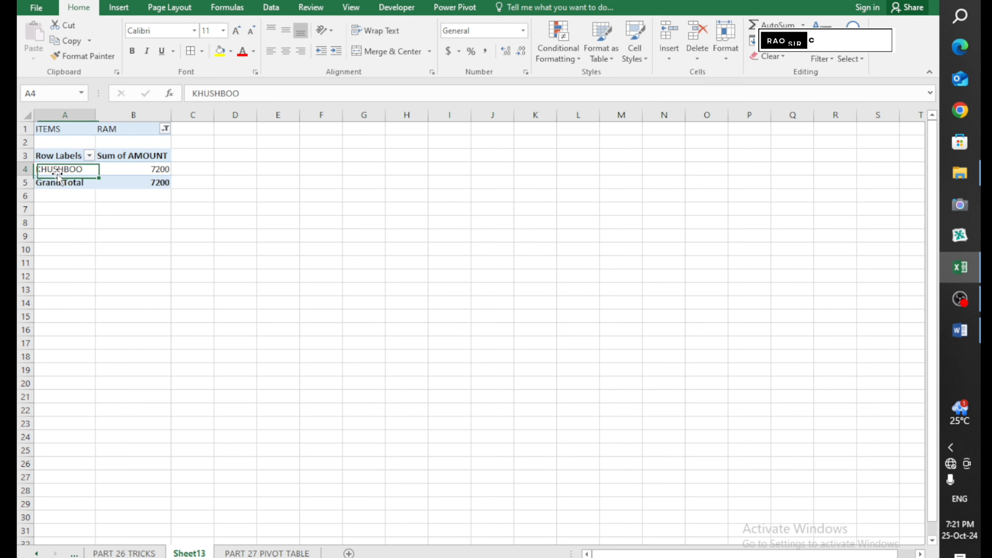
pyautogui.click(122, 171)
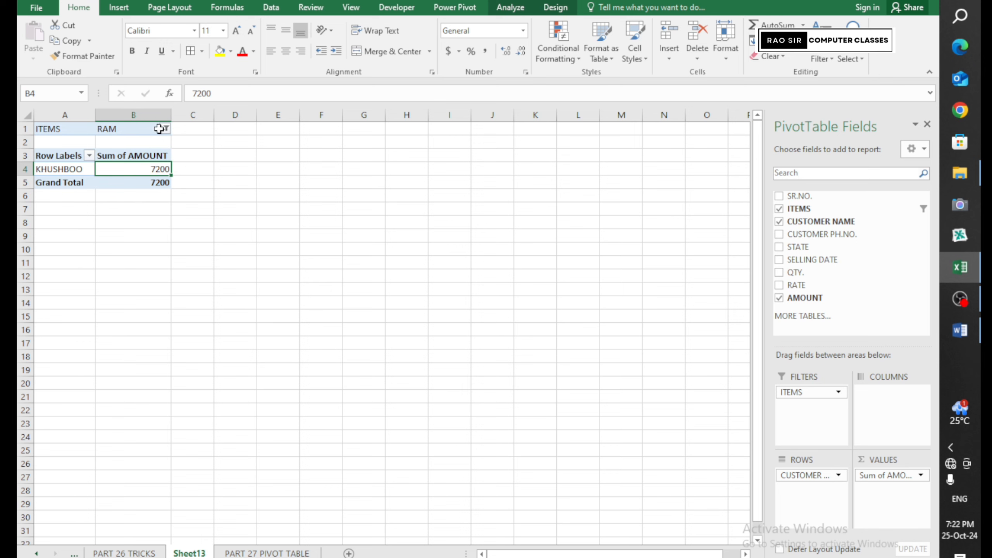
# Switch the ITEMS filter to MOUSE, showing three customers totalling 9600
pyautogui.click(164, 129)
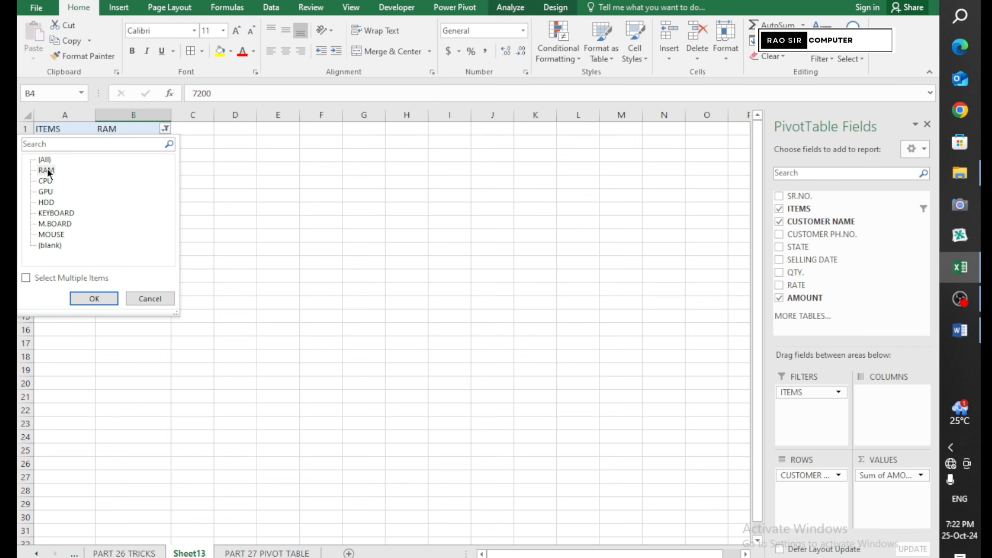
pyautogui.click(49, 234)
pyautogui.click(96, 299)
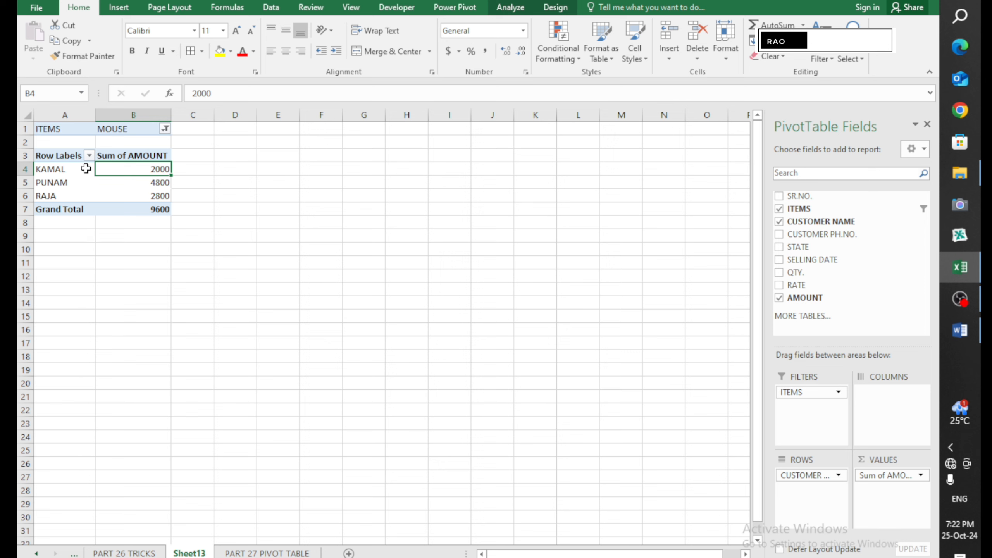
pyautogui.moveTo(167, 208)
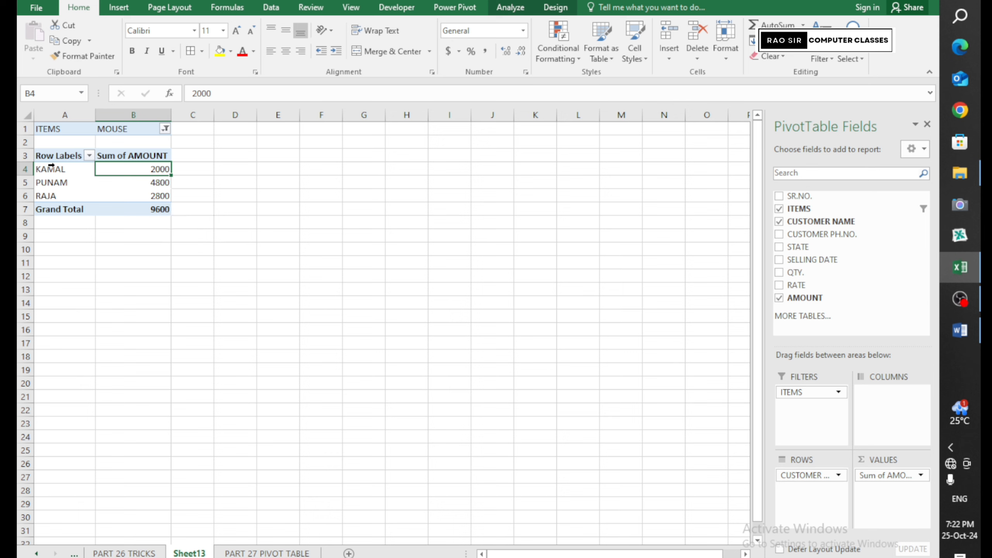
pyautogui.moveTo(51, 168); pyautogui.dragTo(132, 196)
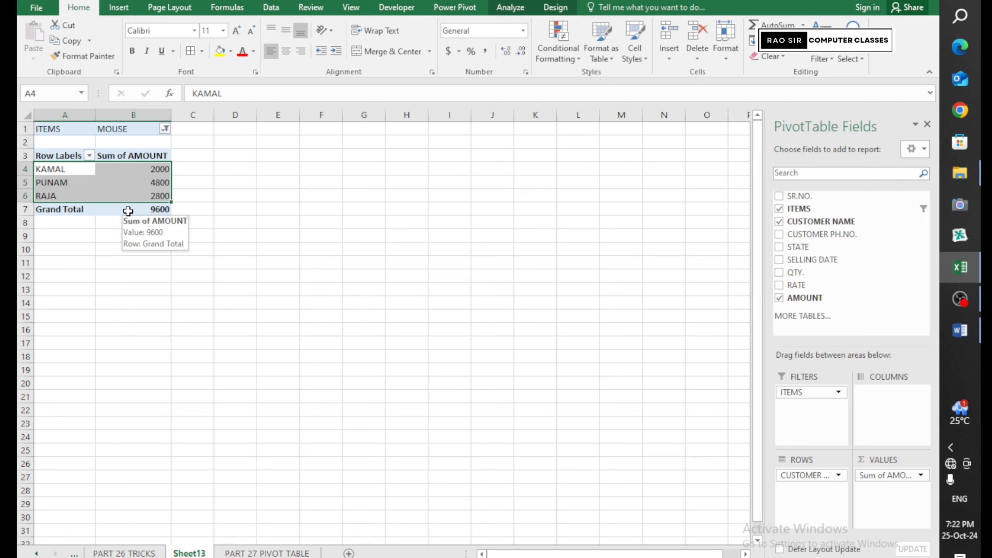
pyautogui.click(124, 209)
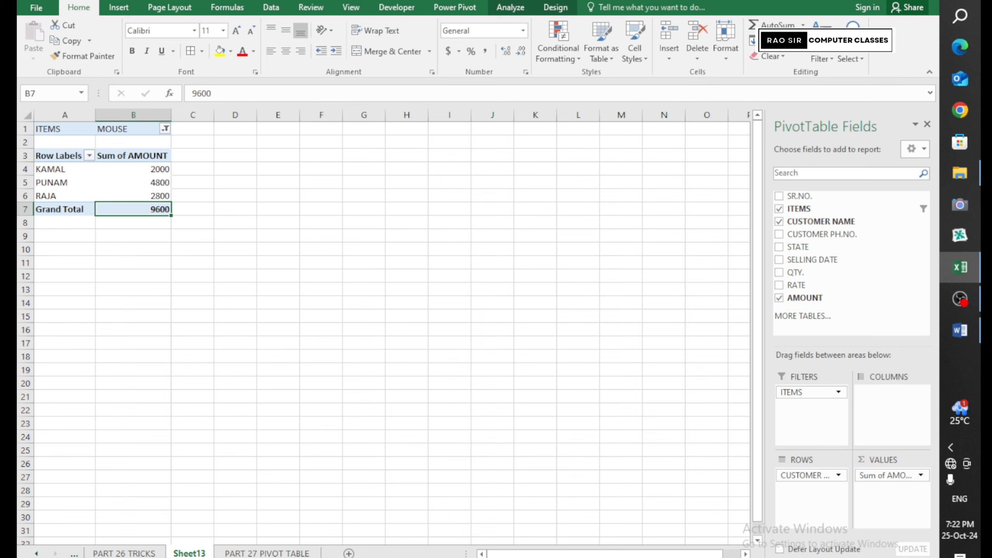
pyautogui.scroll(7, 396, 380)
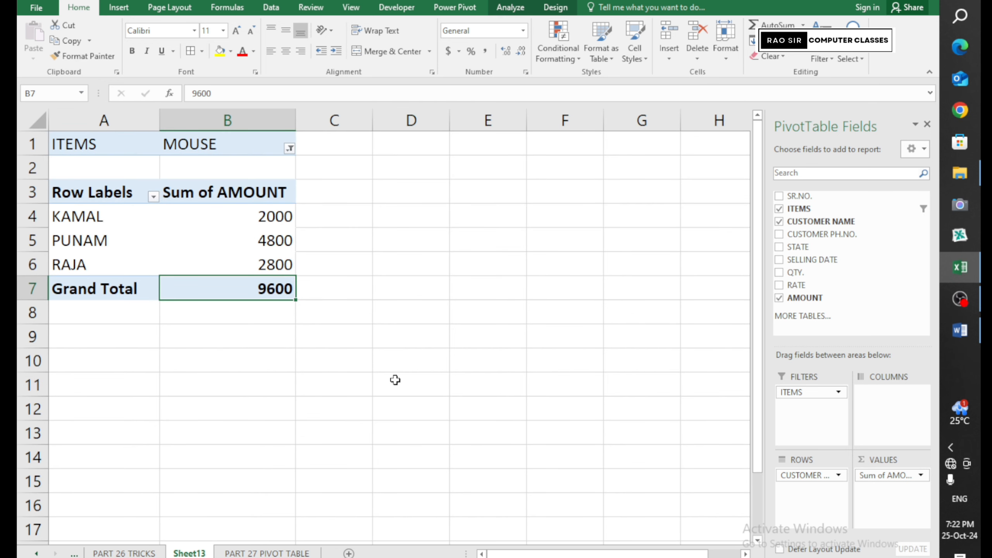
pyautogui.click(94, 267)
pyautogui.click(213, 268)
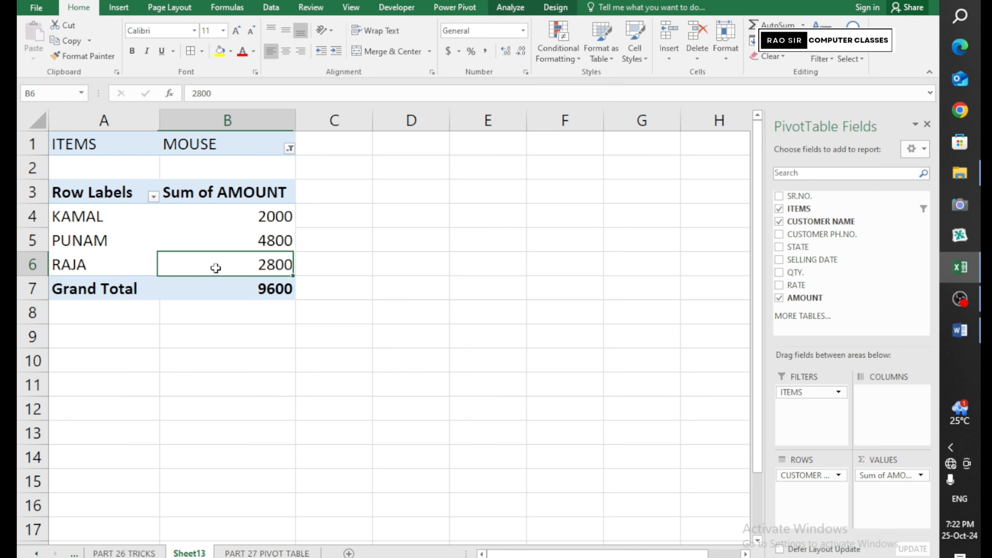
pyautogui.click(218, 295)
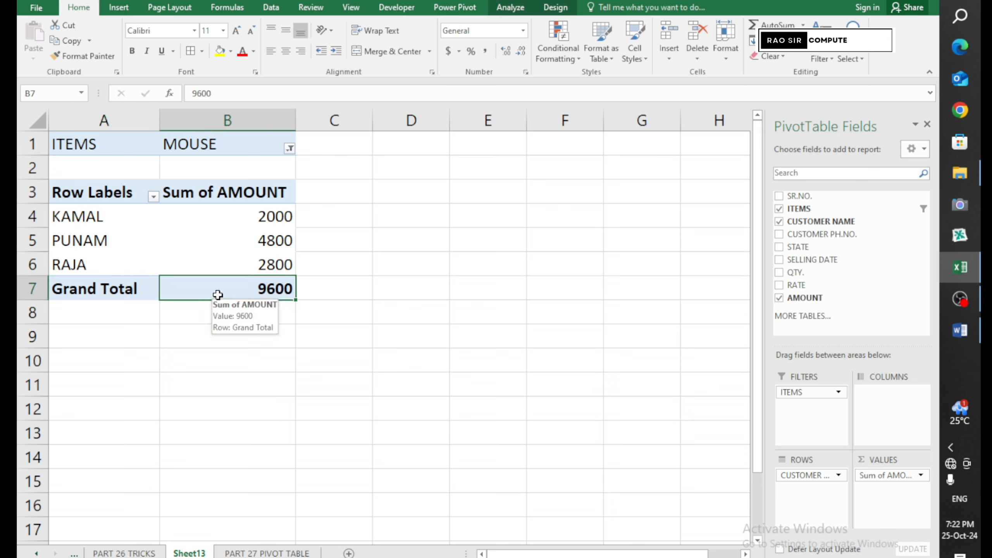
pyautogui.click(290, 148)
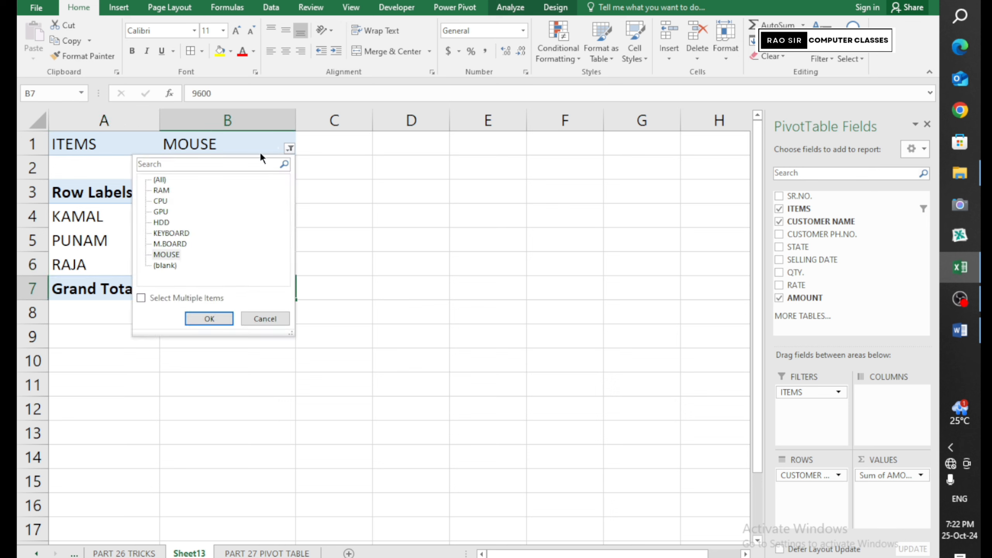
pyautogui.click(167, 233)
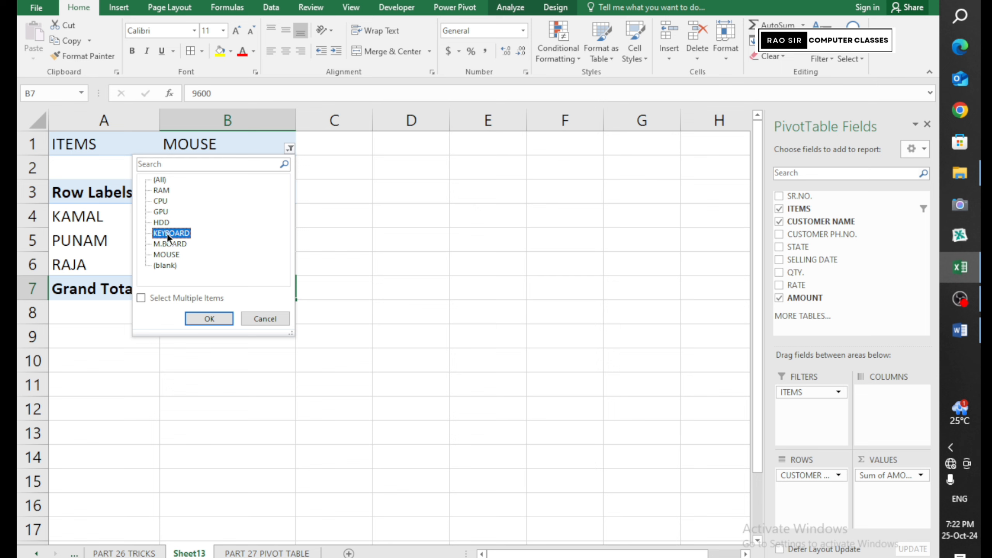
pyautogui.click(214, 314)
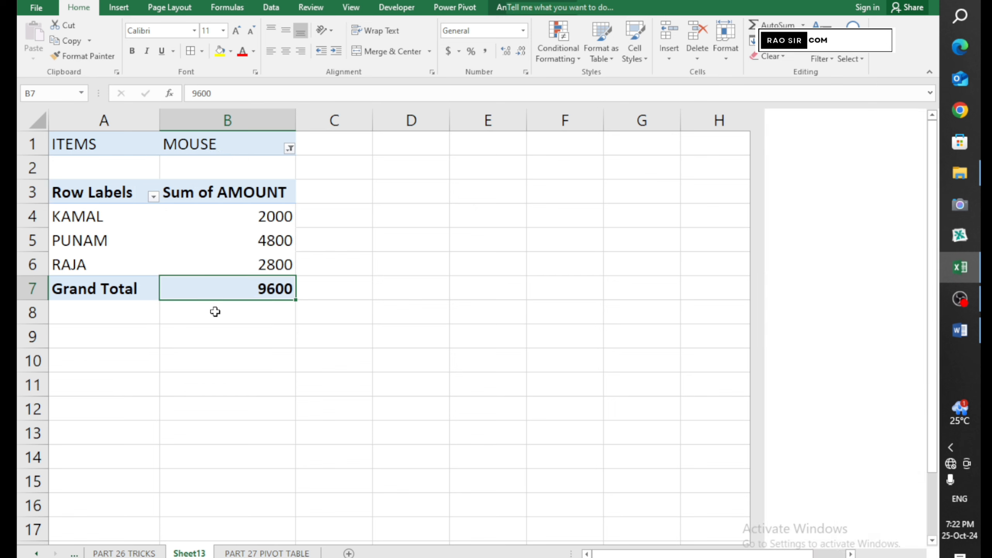
pyautogui.click(290, 148)
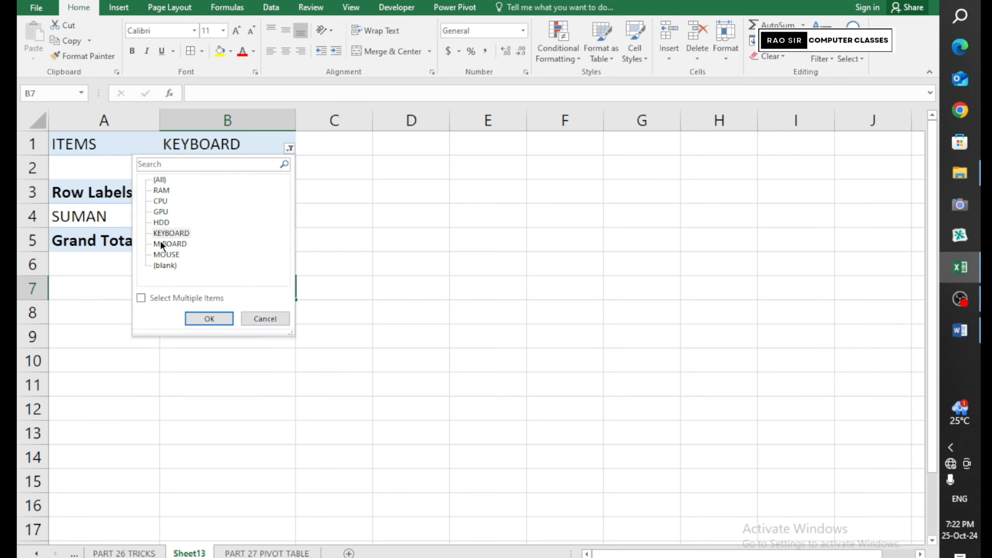
pyautogui.click(206, 316)
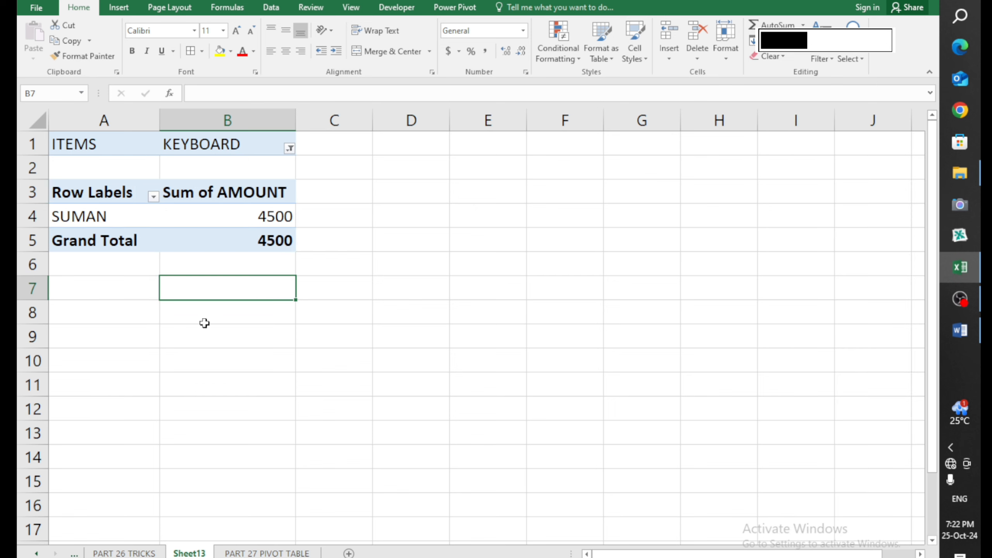
pyautogui.click(290, 149)
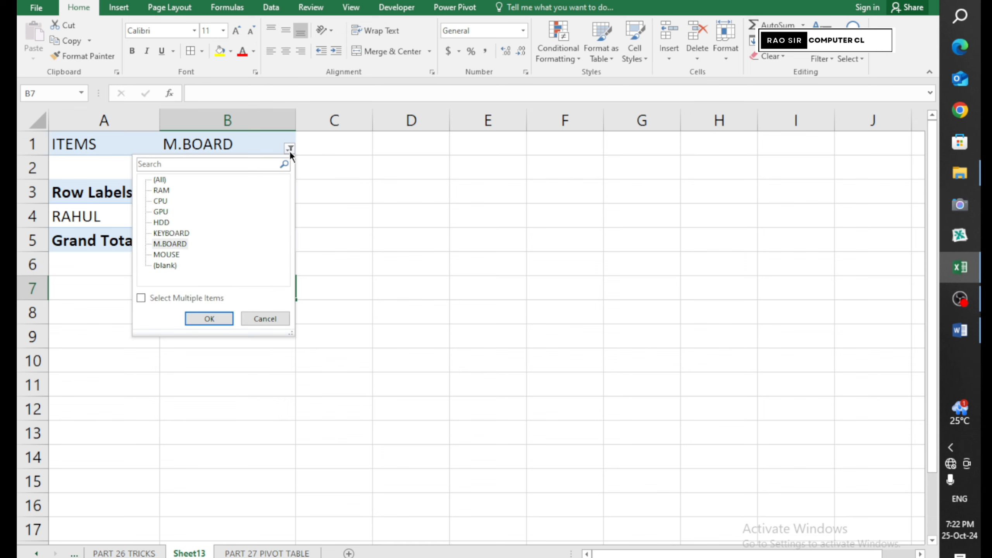
pyautogui.click(207, 318)
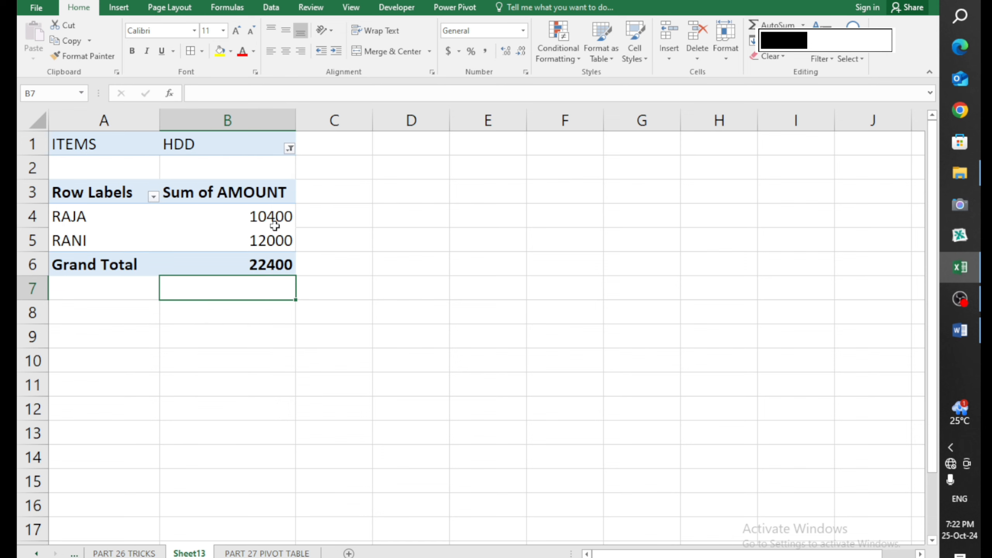
pyautogui.click(290, 148)
pyautogui.click(163, 255)
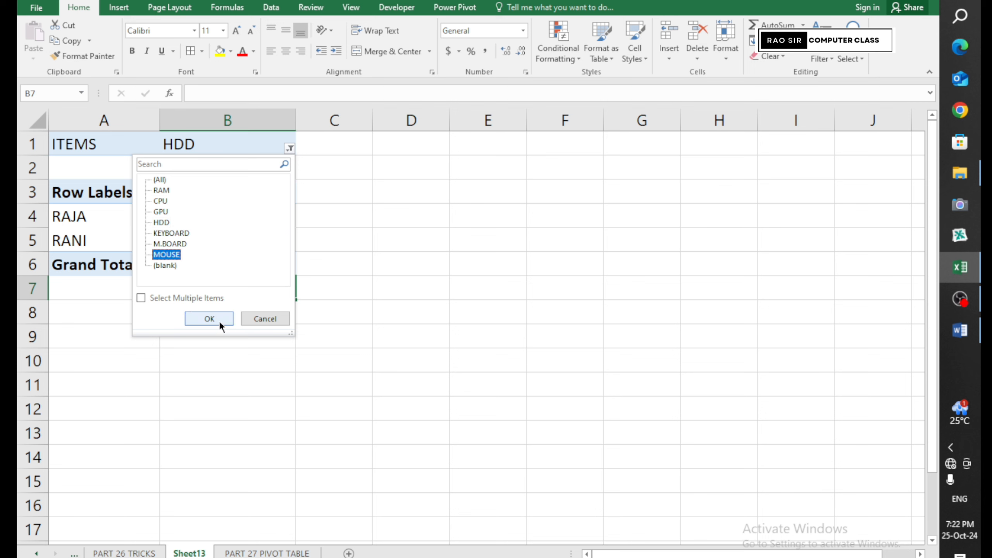
pyautogui.click(219, 321)
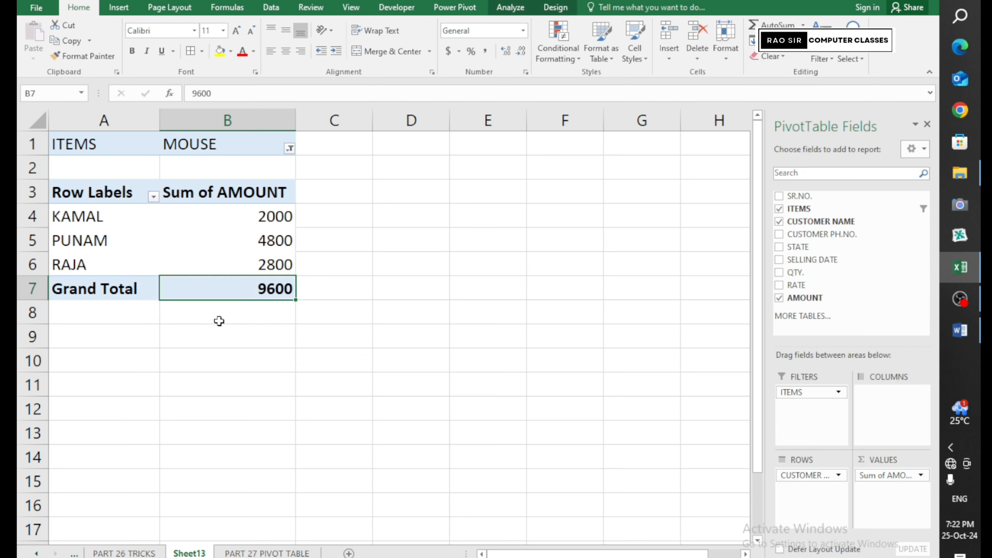
pyautogui.click(97, 217)
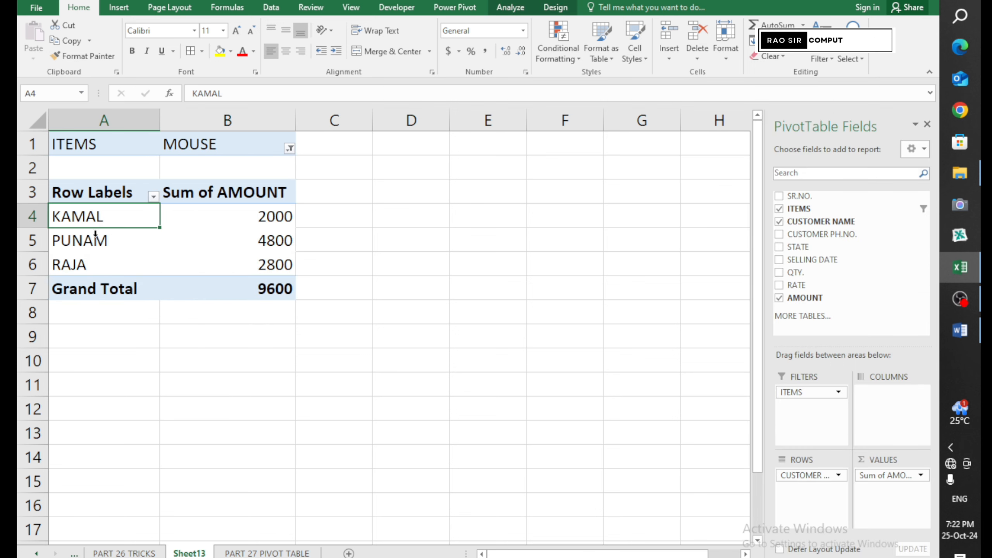
pyautogui.moveTo(95, 234); pyautogui.dragTo(100, 259)
pyautogui.click(238, 259)
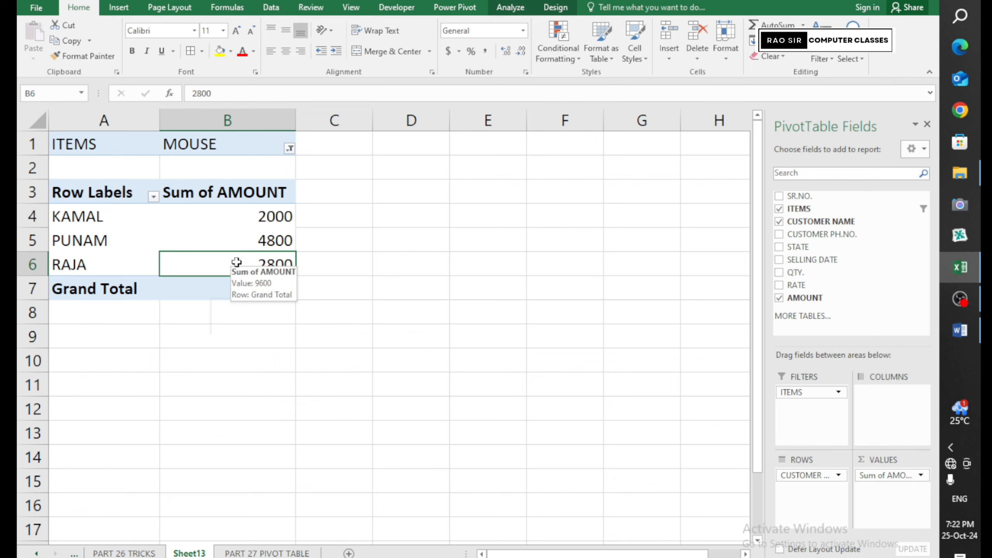
pyautogui.click(237, 214)
pyautogui.click(235, 236)
pyautogui.click(237, 256)
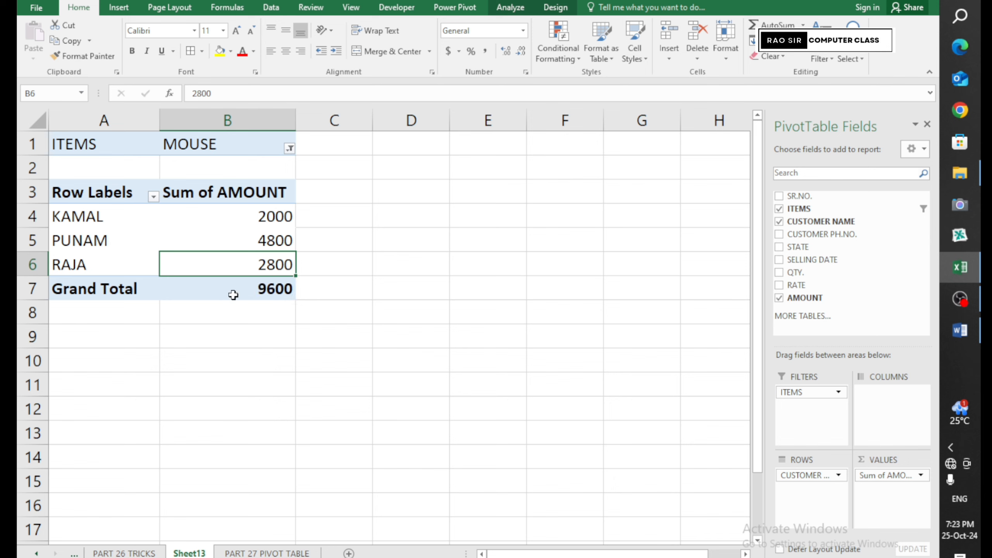
pyautogui.moveTo(285, 216)
pyautogui.click(230, 294)
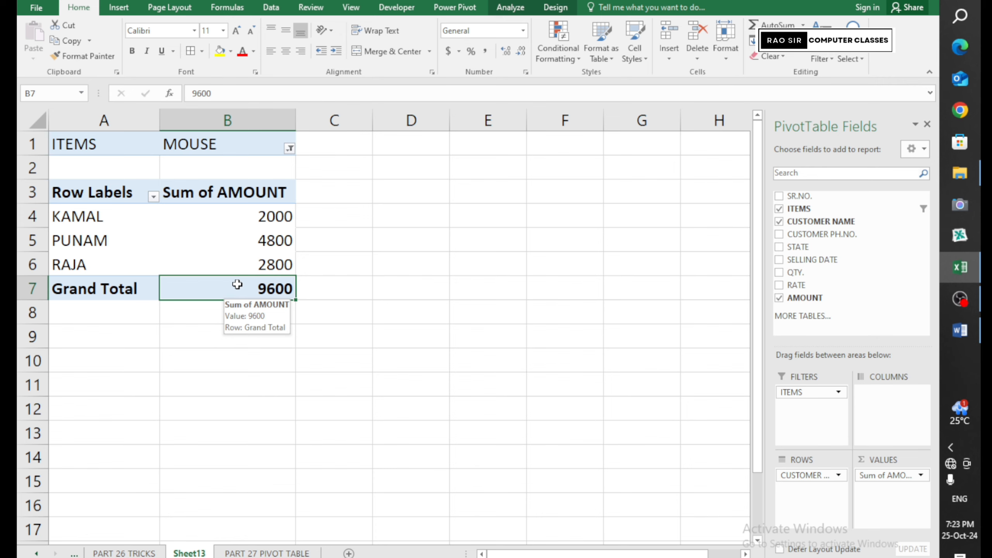
# Drill into the 9600 Grand Total to list the three MOUSE records on Sheet14
pyautogui.doubleClick(237, 285)
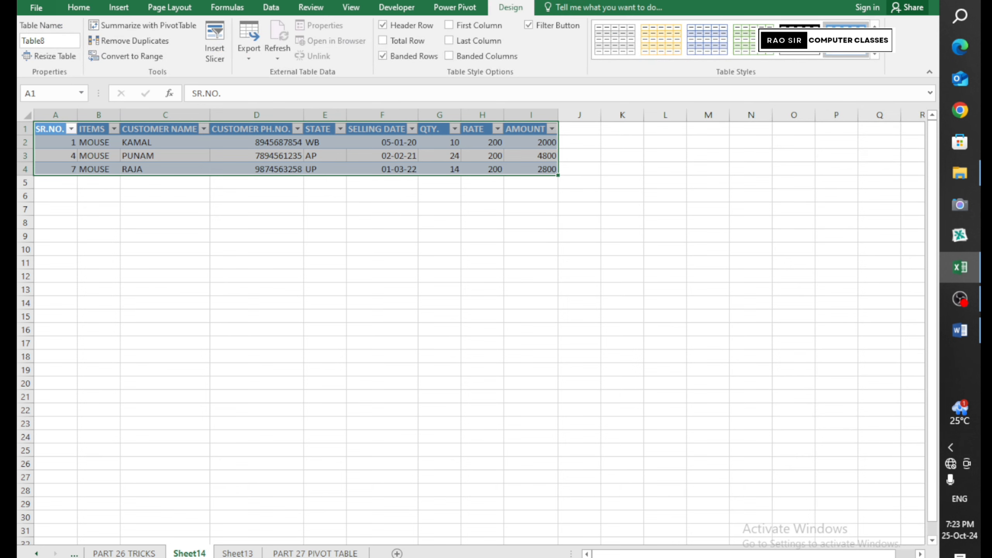
pyautogui.scroll(3, 416, 270)
pyautogui.click(379, 283)
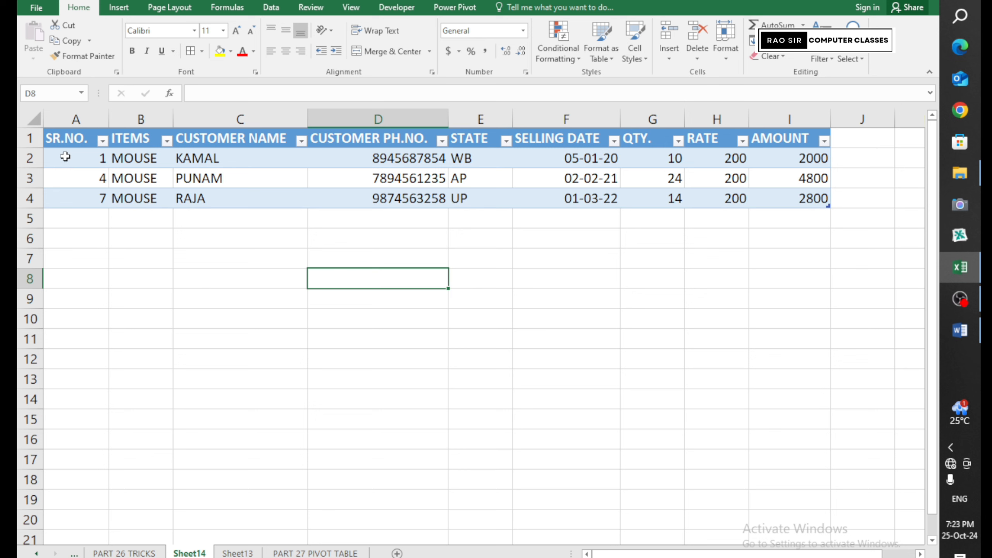
# Review each column of the three records, including states WB, AP, UP, then return to Sheet13
pyautogui.moveTo(65, 156); pyautogui.dragTo(84, 193)
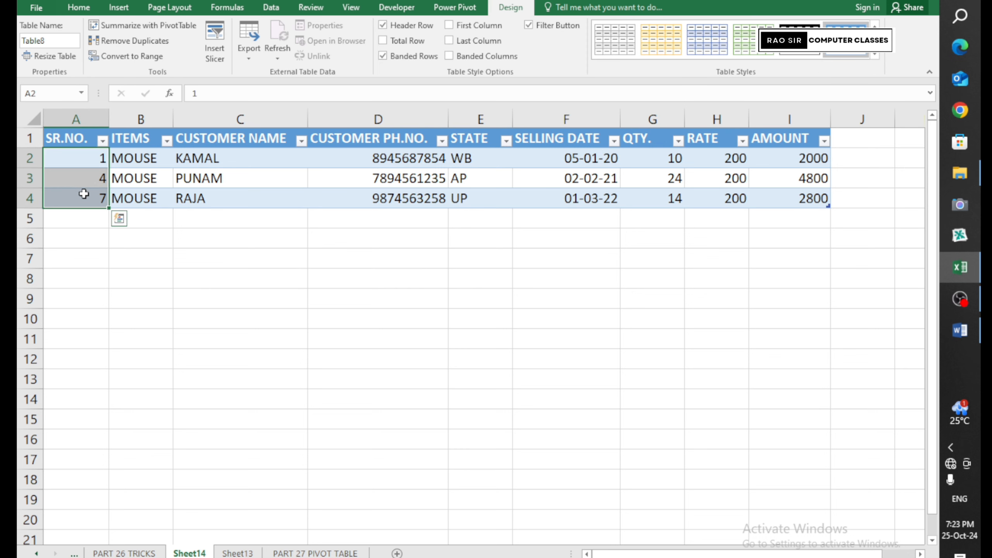
pyautogui.moveTo(138, 160); pyautogui.dragTo(142, 200)
pyautogui.moveTo(237, 154); pyautogui.dragTo(257, 200)
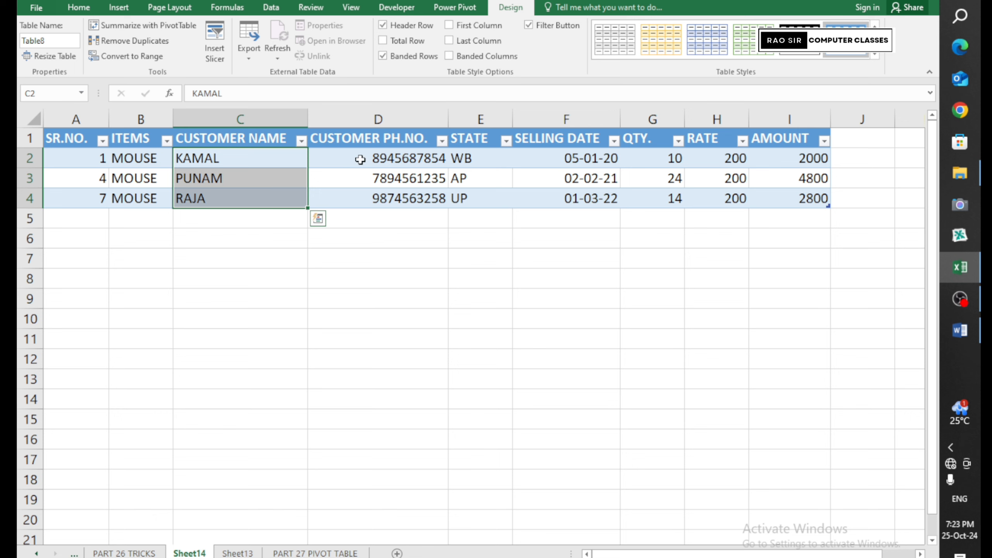
pyautogui.moveTo(361, 159); pyautogui.dragTo(366, 200)
pyautogui.moveTo(480, 158); pyautogui.dragTo(495, 201)
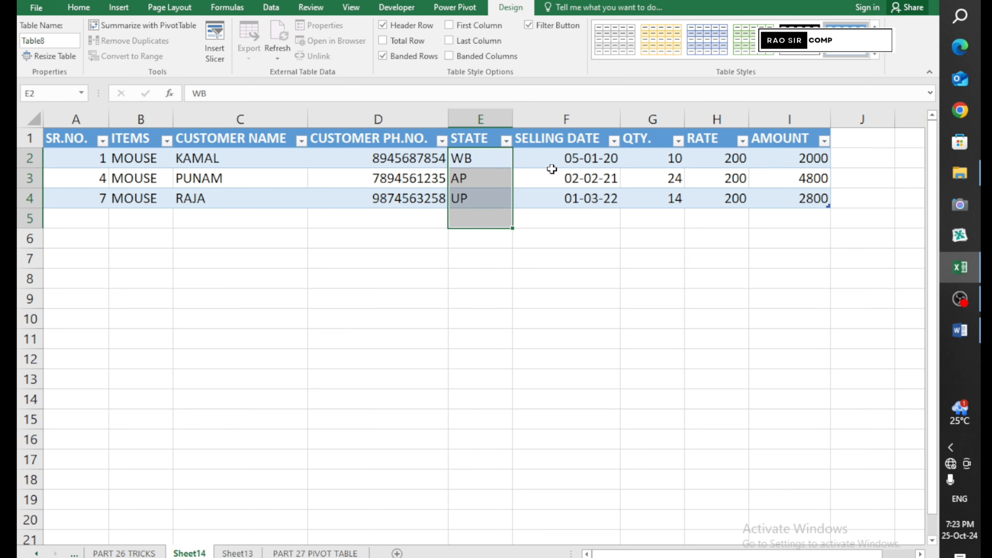
pyautogui.moveTo(565, 158); pyautogui.dragTo(588, 203)
pyautogui.moveTo(642, 155); pyautogui.dragTo(631, 211)
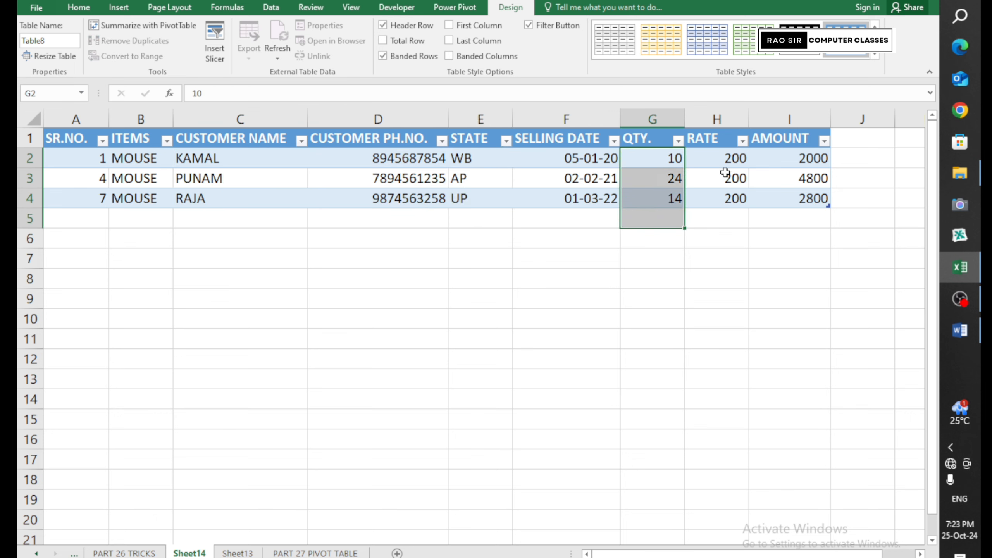
pyautogui.moveTo(726, 160); pyautogui.dragTo(736, 209)
pyautogui.moveTo(779, 161); pyautogui.dragTo(772, 202)
pyautogui.click(767, 231)
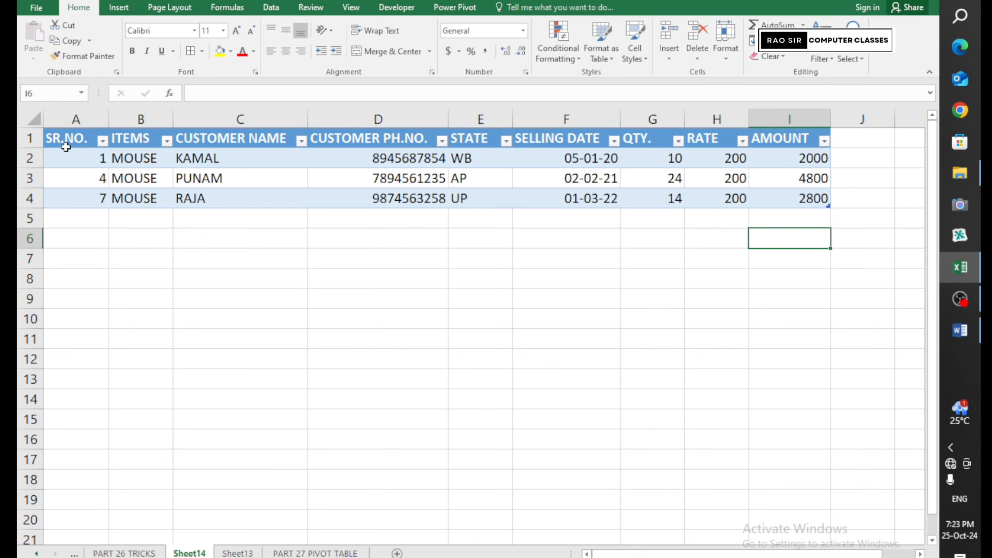
pyautogui.click(238, 554)
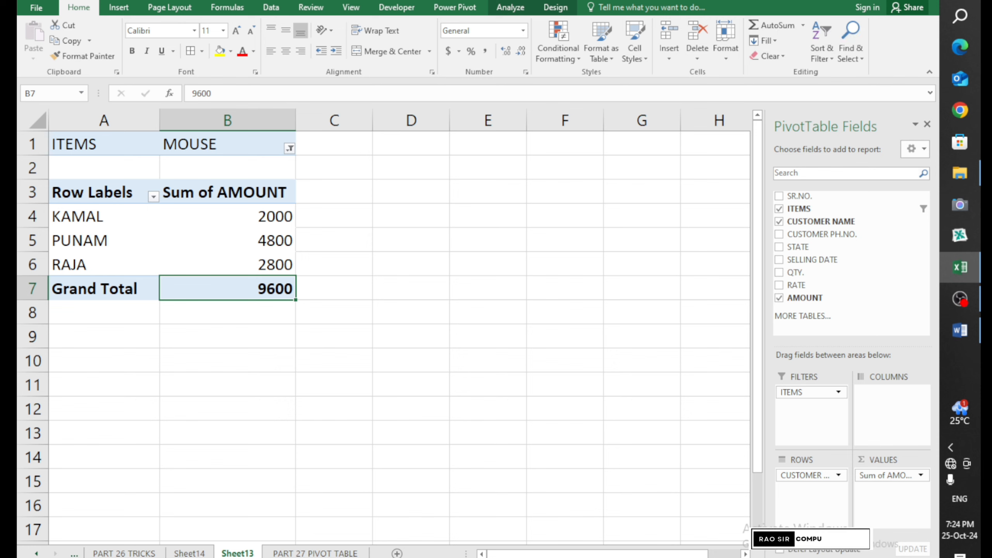
# Reset the ITEMS filter to (All)
pyautogui.click(289, 148)
pyautogui.click(159, 180)
pyautogui.click(204, 318)
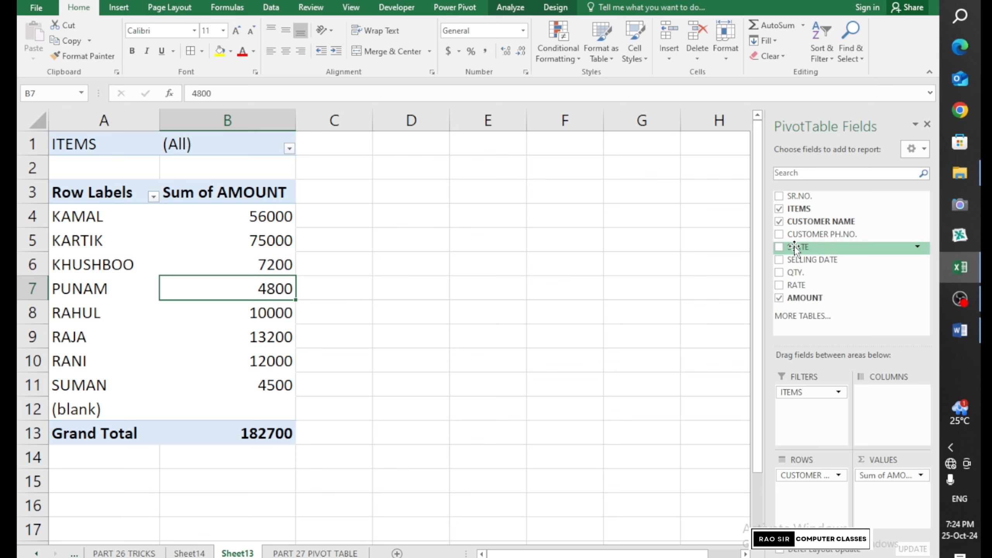
# Add STATE to Columns, splitting amounts into WB, ASSAM, UP and AP
pyautogui.moveTo(795, 249); pyautogui.dragTo(887, 415)
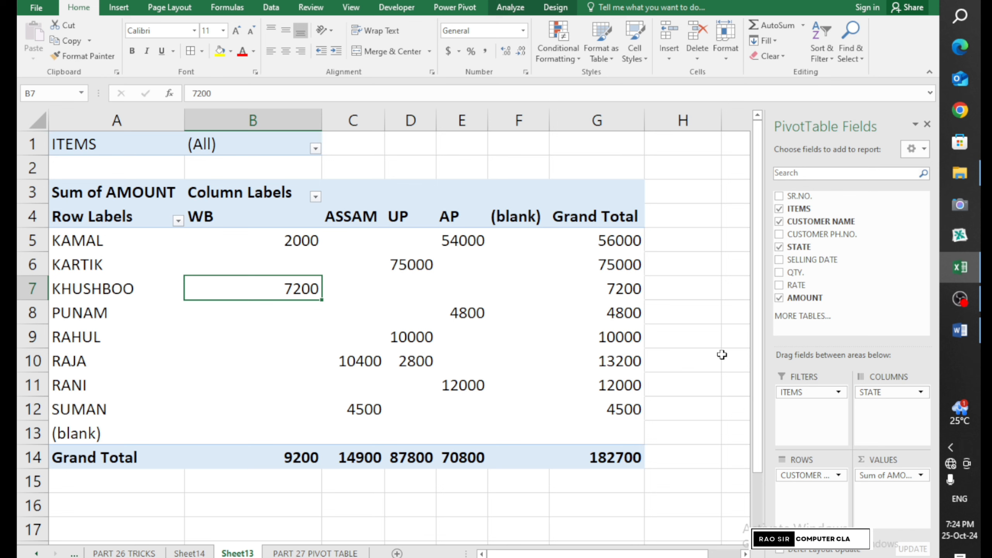
pyautogui.moveTo(235, 219); pyautogui.dragTo(250, 431)
pyautogui.click(97, 244)
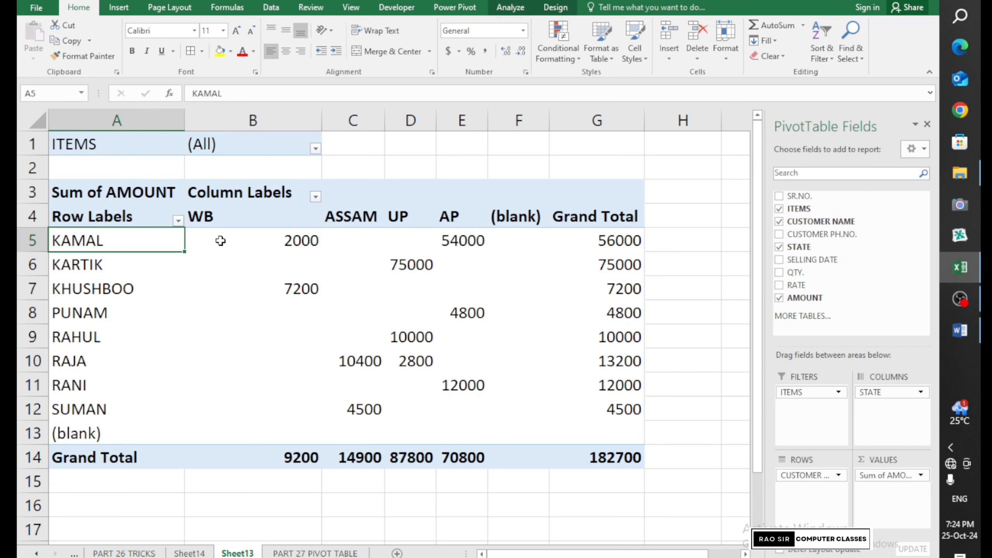
pyautogui.click(255, 242)
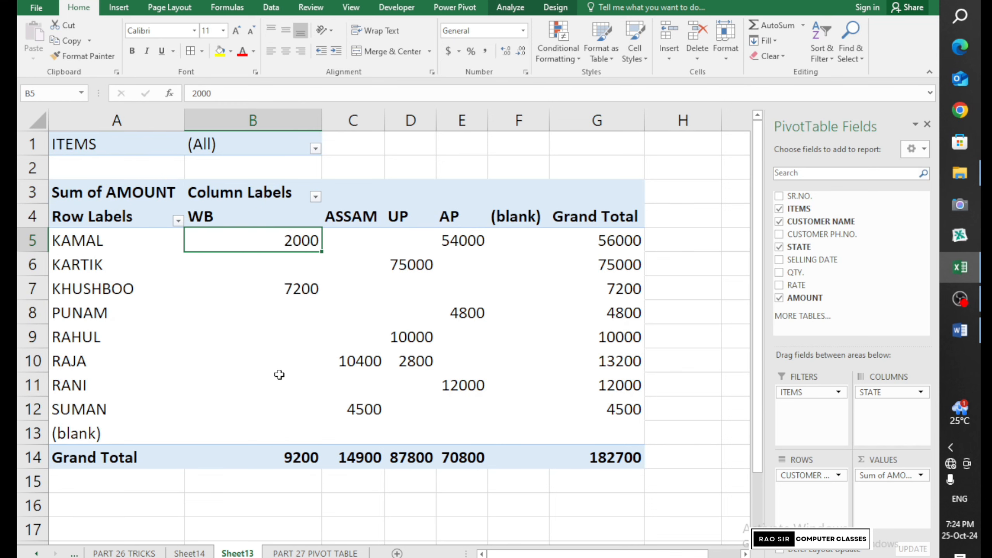
# Drill into the grand total's records and look over the PART 27, Sheet14, Sheet15 and Sheet13 sheets
pyautogui.doubleClick(600, 463)
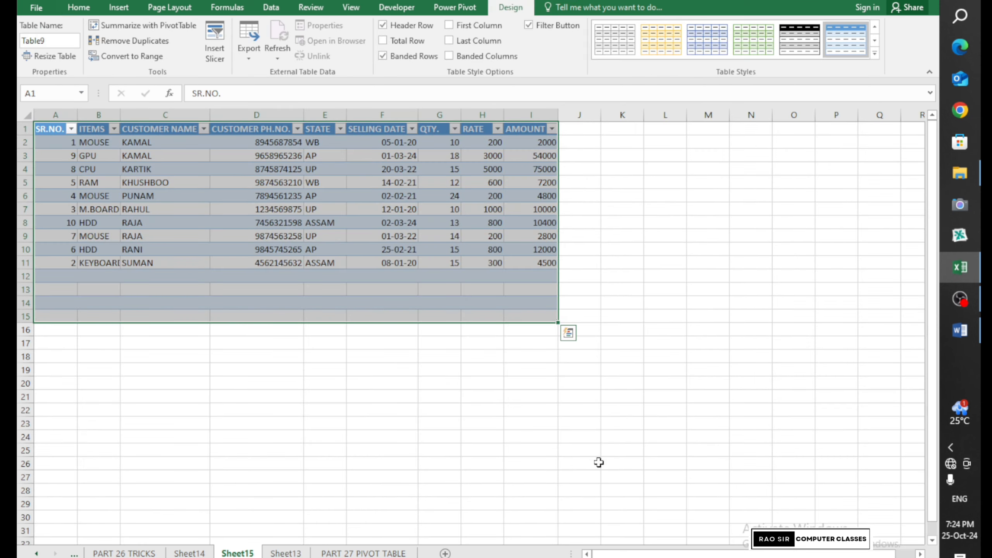
pyautogui.click(243, 331)
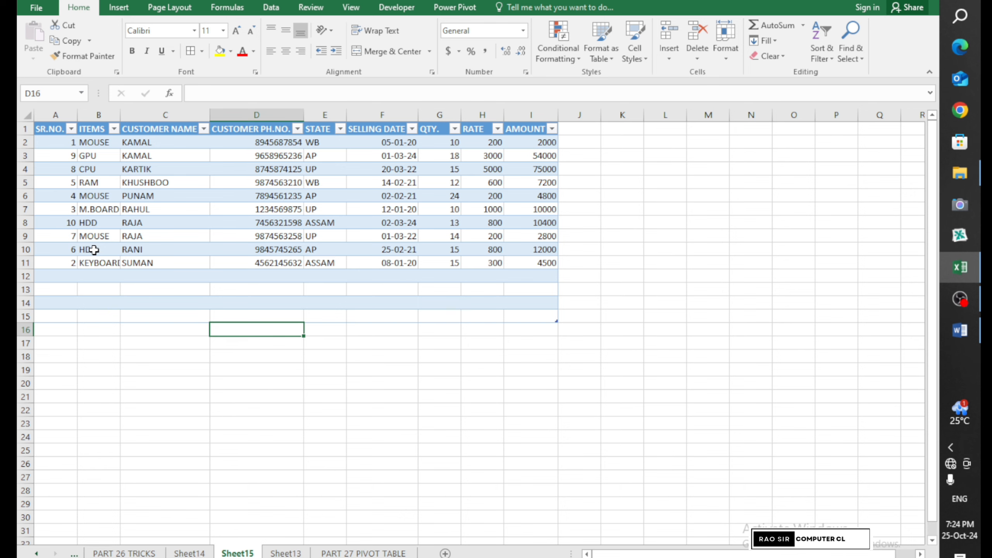
pyautogui.click(363, 553)
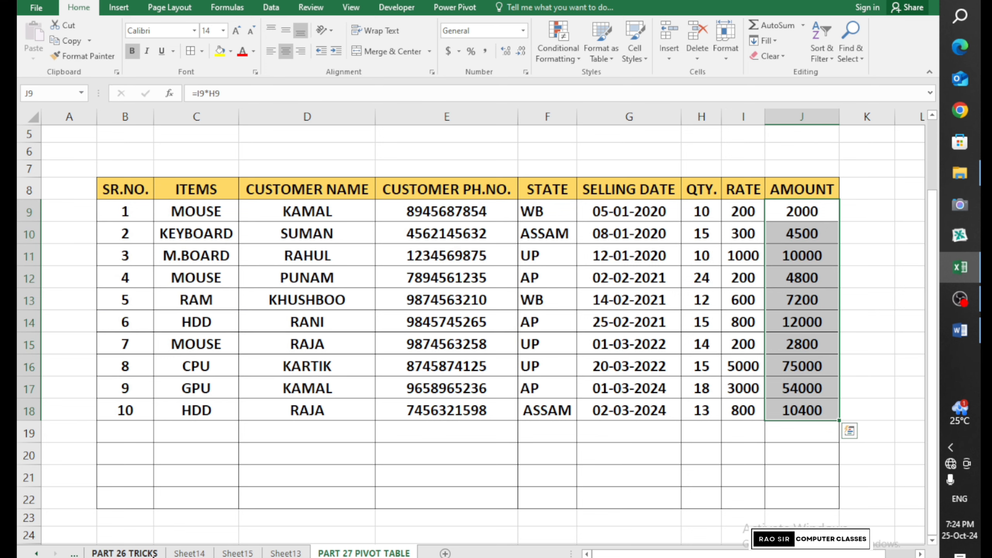
pyautogui.click(189, 553)
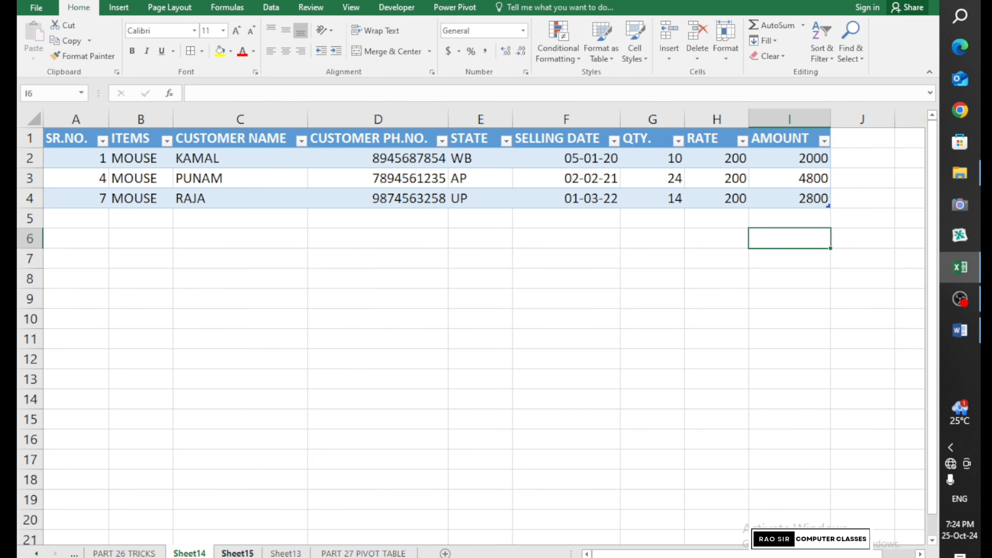
pyautogui.click(238, 553)
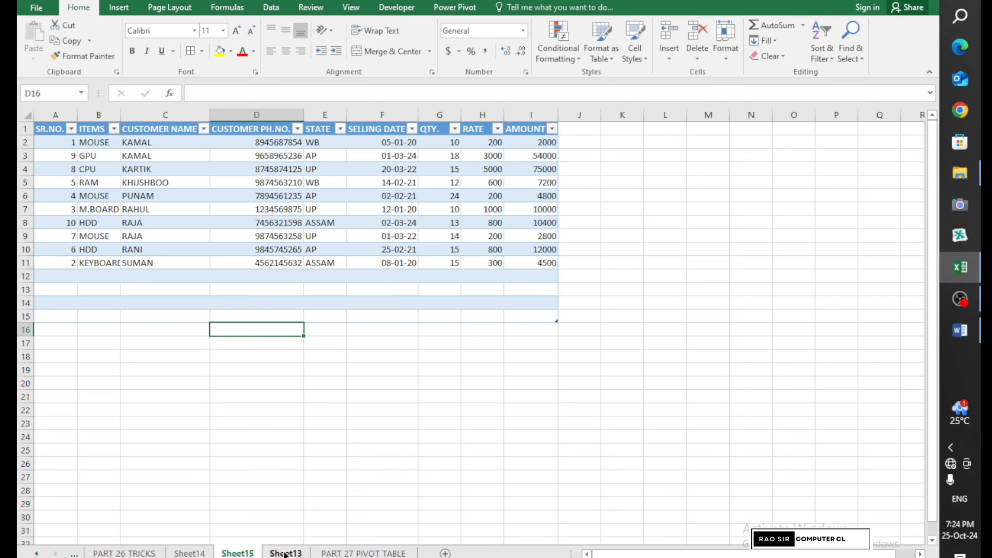
pyautogui.click(285, 553)
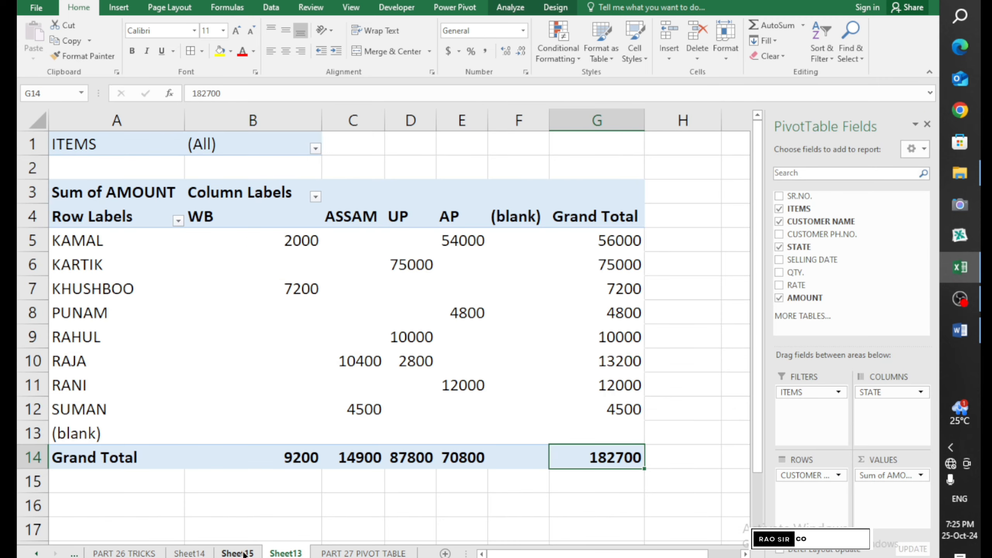
# Delete Sheet15 and Sheet14, confirming each permanent deletion
pyautogui.rightClick(243, 553)
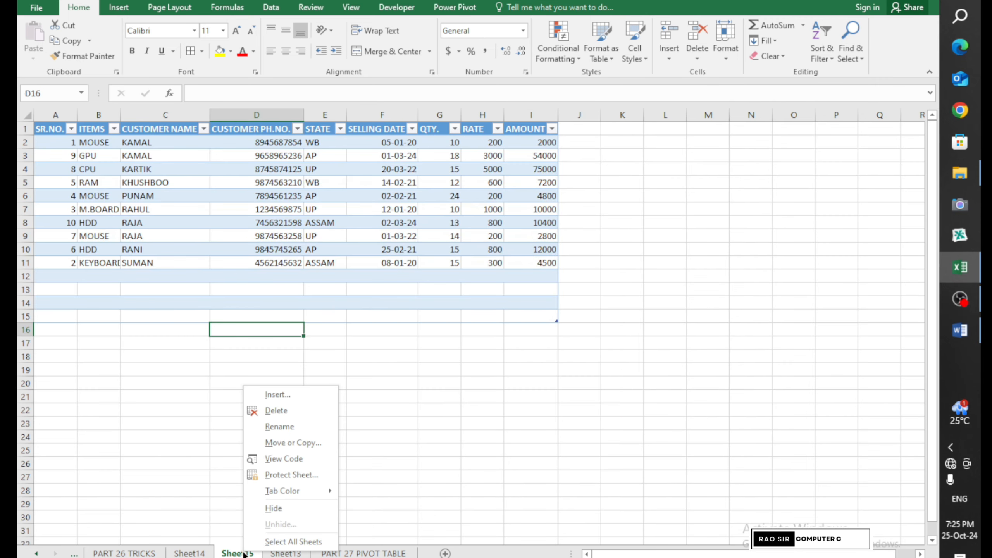
pyautogui.click(288, 413)
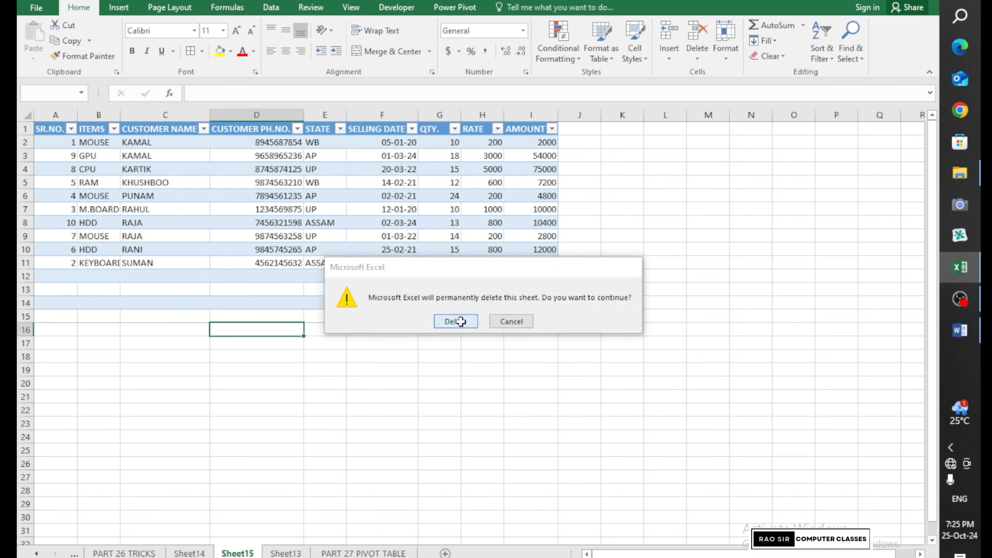
pyautogui.click(455, 322)
pyautogui.rightClick(190, 553)
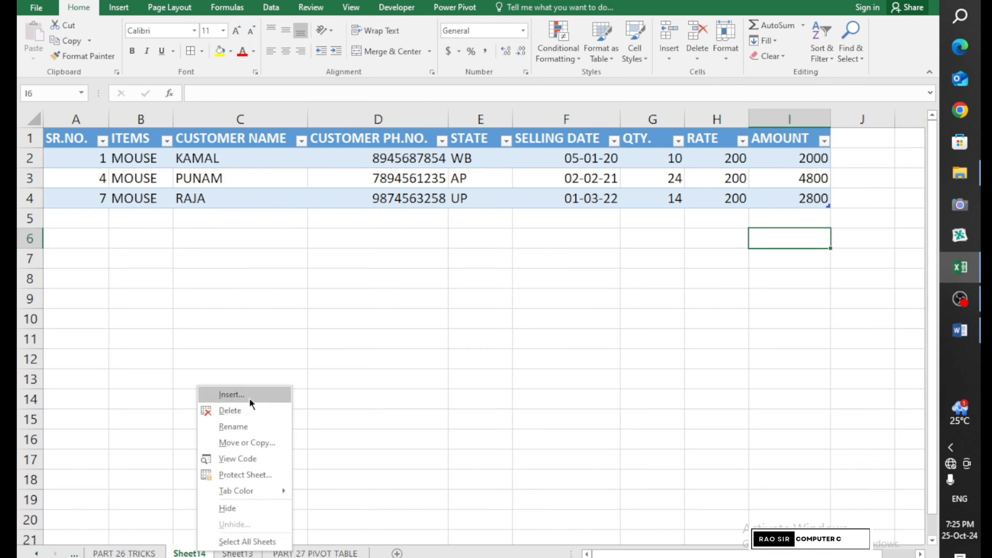
pyautogui.click(250, 411)
pyautogui.click(455, 321)
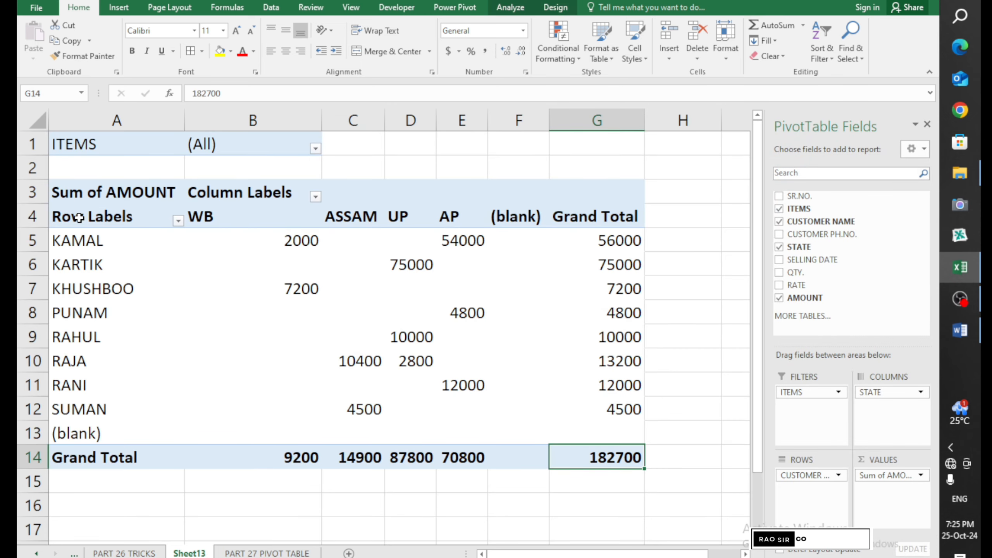
# Give the pivot range A4:G14 All Borders, then return to the PART 27 PIVOT TABLE sheet
pyautogui.moveTo(102, 222); pyautogui.dragTo(601, 455)
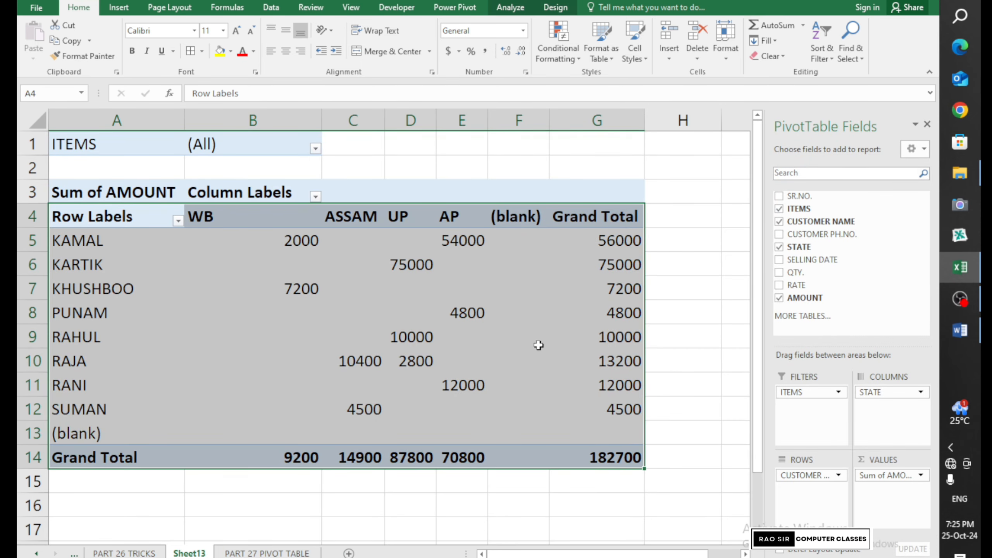
pyautogui.click(190, 50)
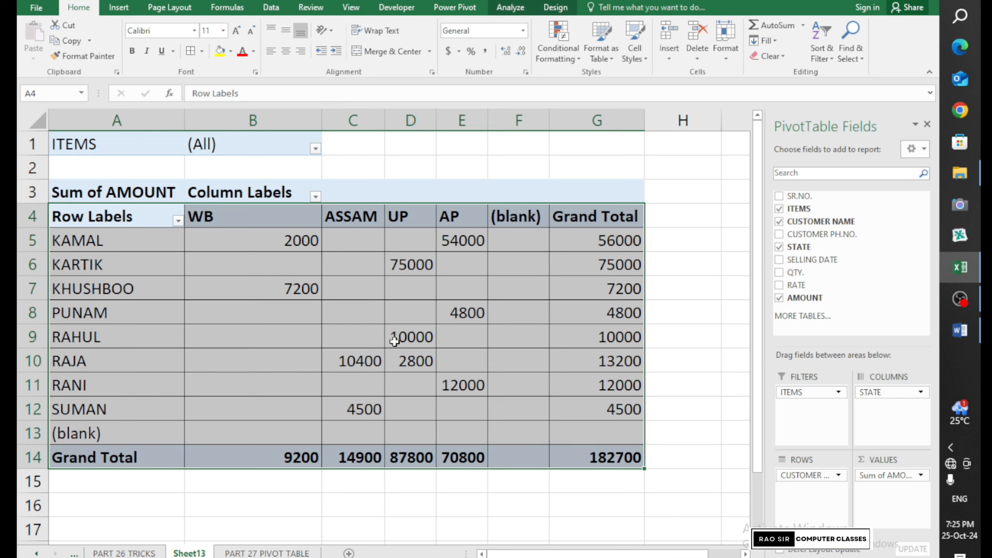
pyautogui.moveTo(394, 341)
pyautogui.click(562, 9)
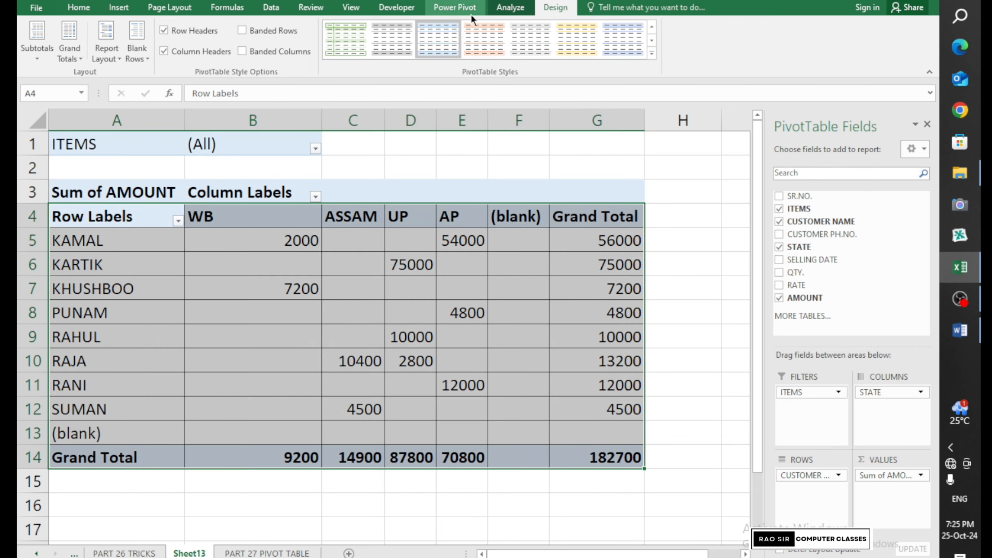
pyautogui.click(499, 14)
pyautogui.click(480, 273)
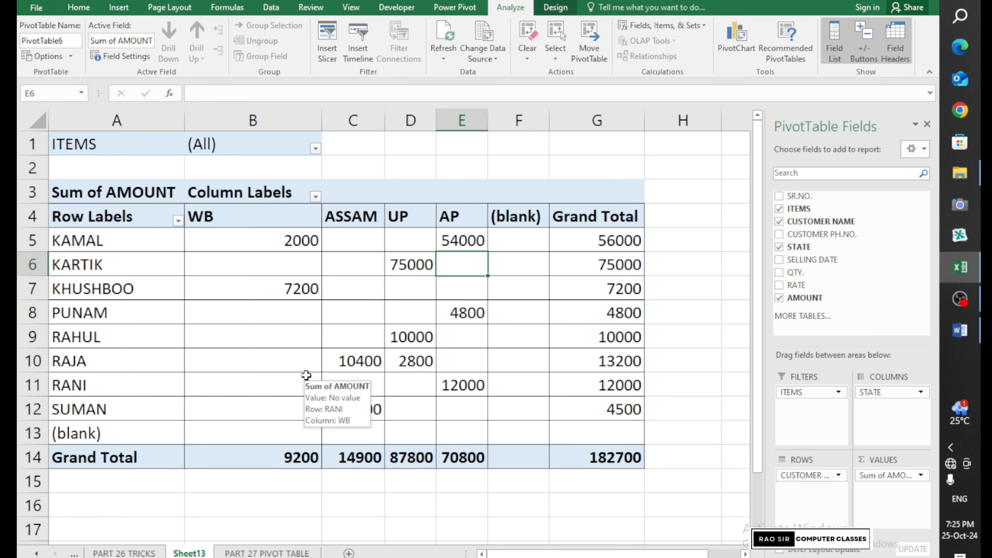
pyautogui.click(280, 553)
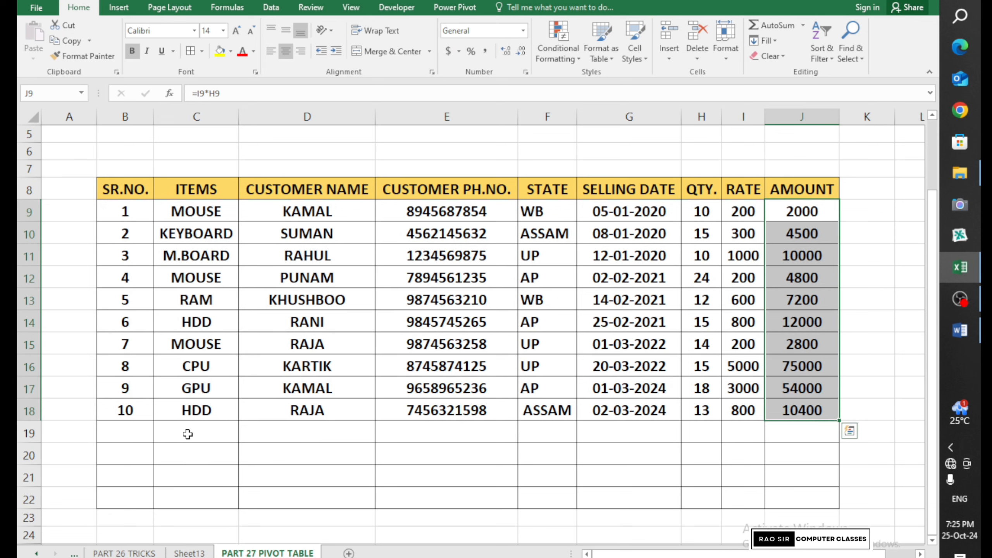
# Fill row 19 with MEMORY, the customer's name and phone, AP, 3-3-2024, quantity 2, rate 500
pyautogui.click(189, 434)
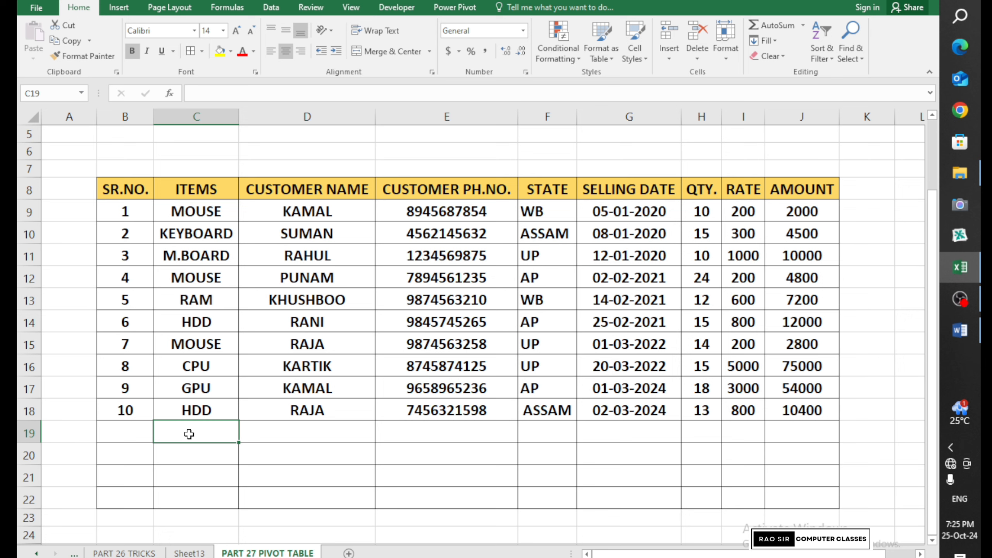
pyautogui.write('MEMO')
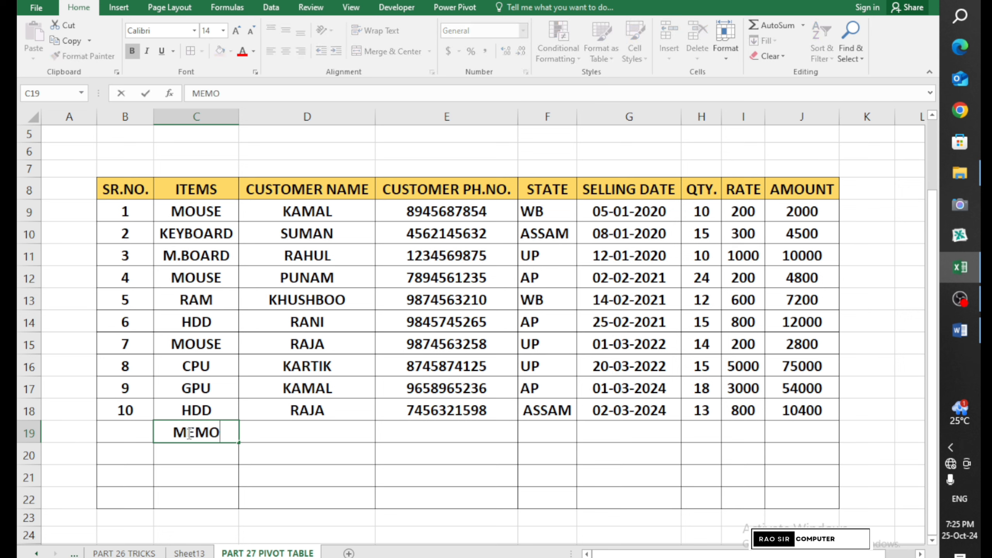
pyautogui.write('RY')
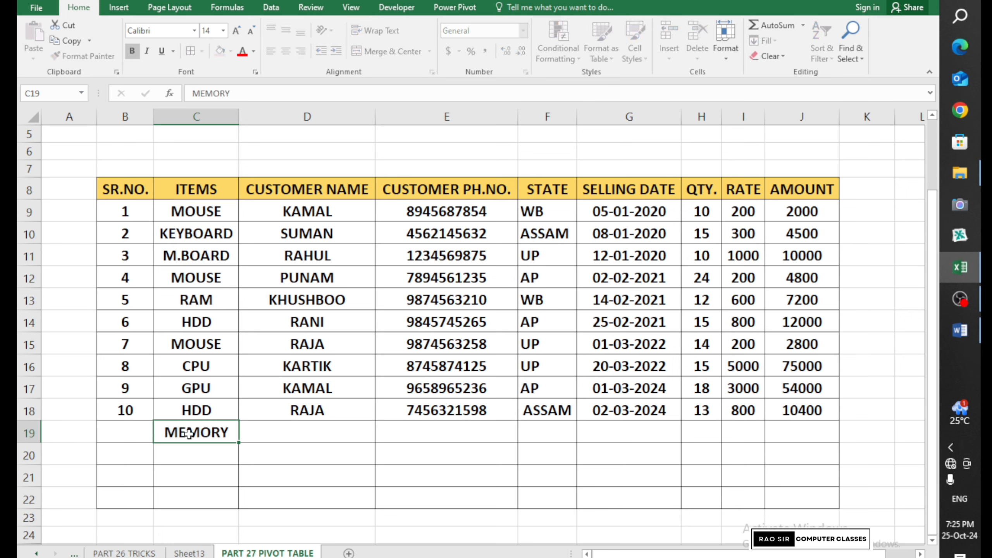
pyautogui.press('Tab')
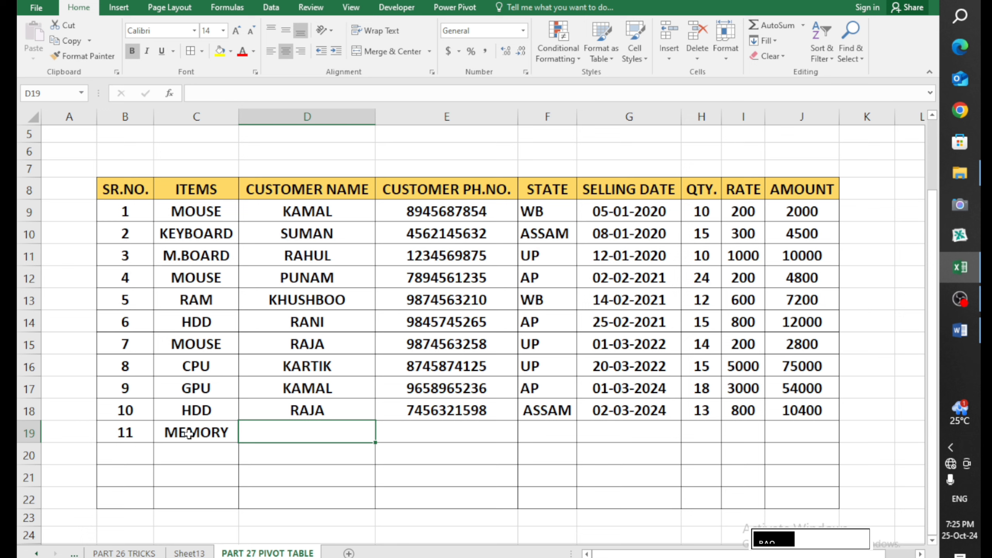
pyautogui.write('KISHAN')
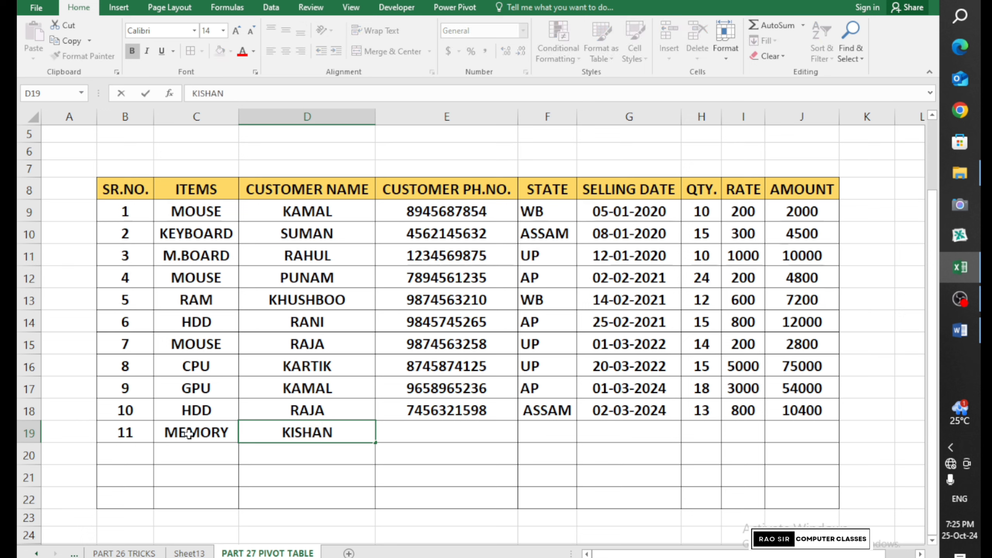
pyautogui.press('Tab')
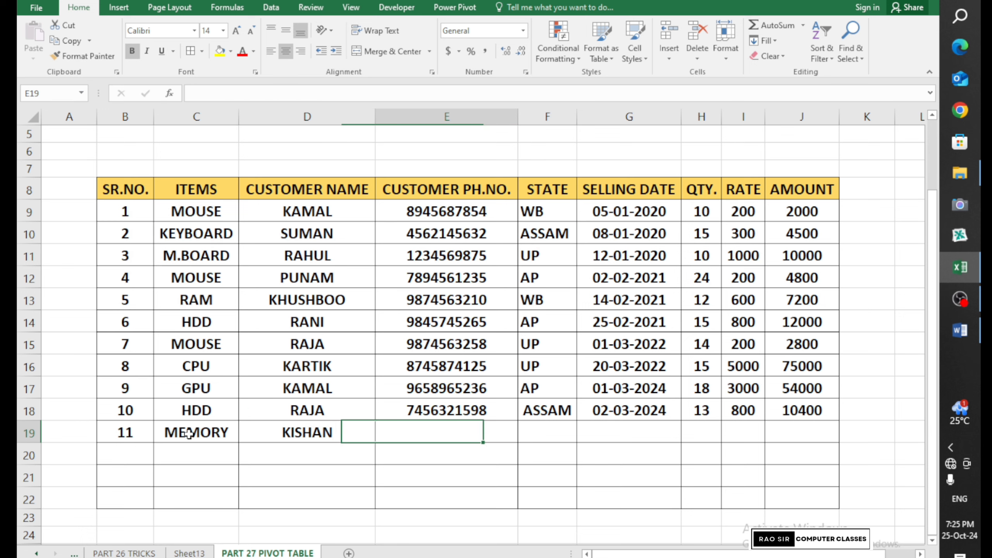
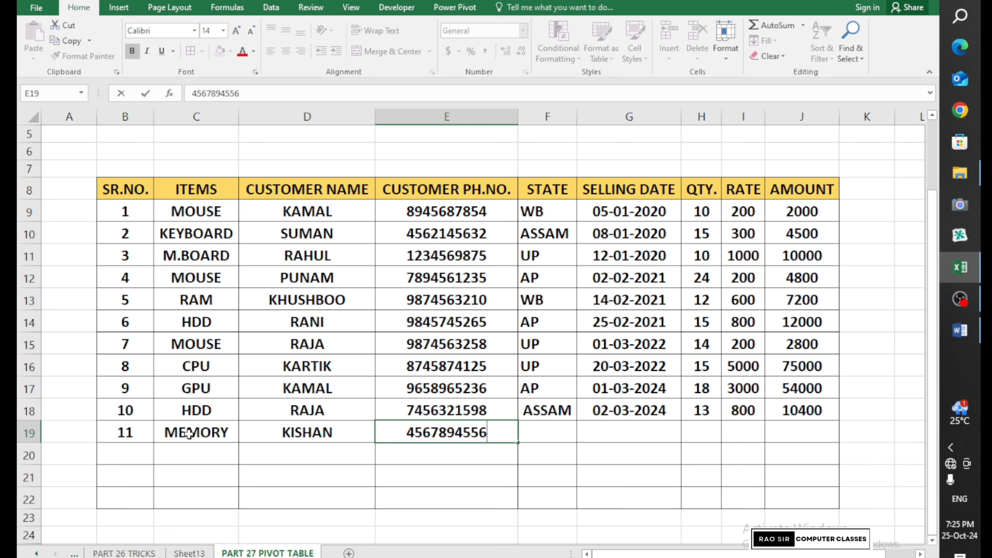
pyautogui.press('Tab')
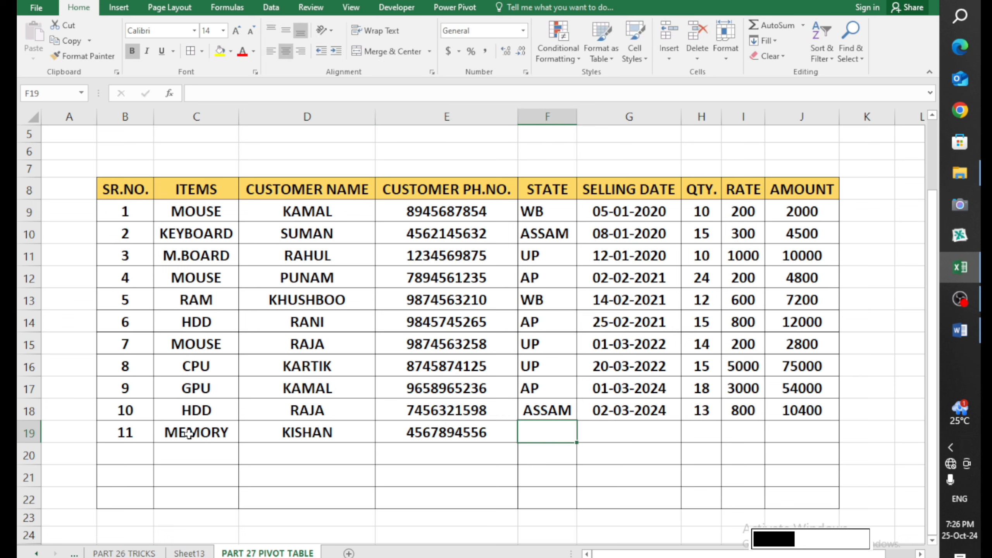
pyautogui.write('AP')
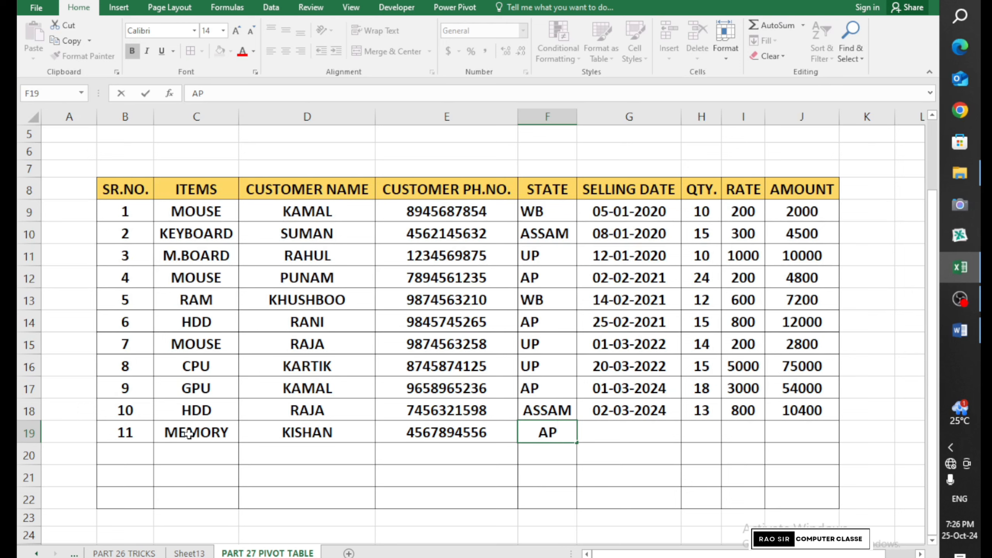
pyautogui.press('Tab')
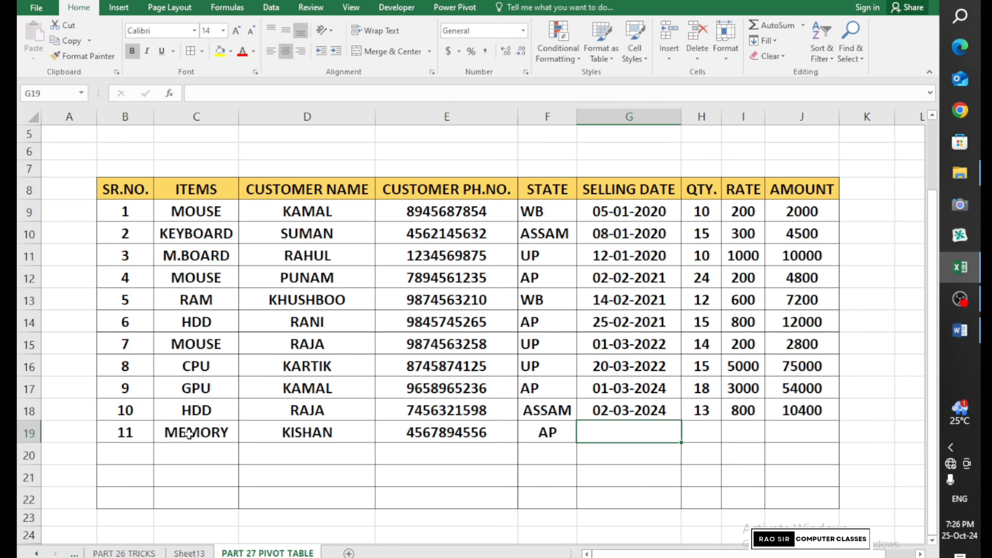
pyautogui.write('3-')
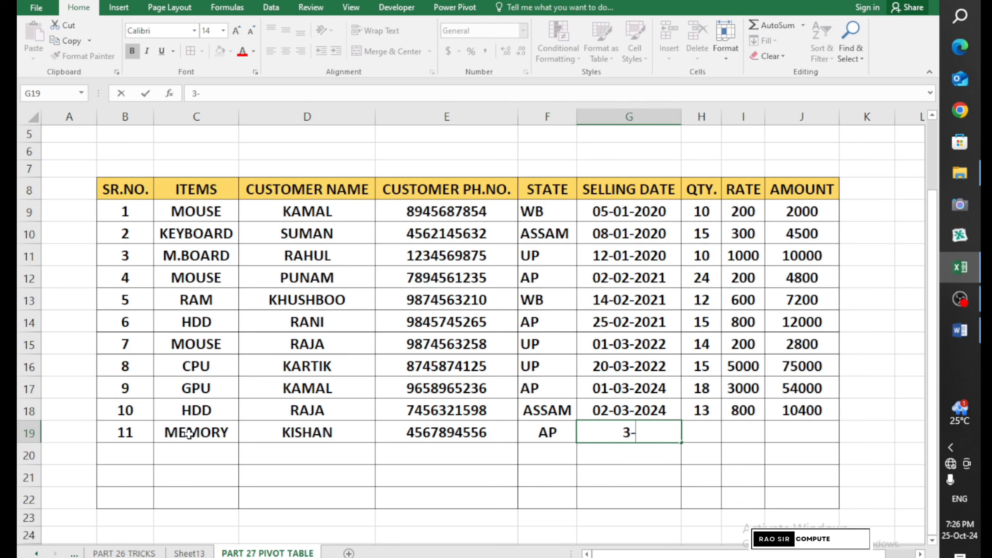
pyautogui.write('3-2024')
pyautogui.press('Tab')
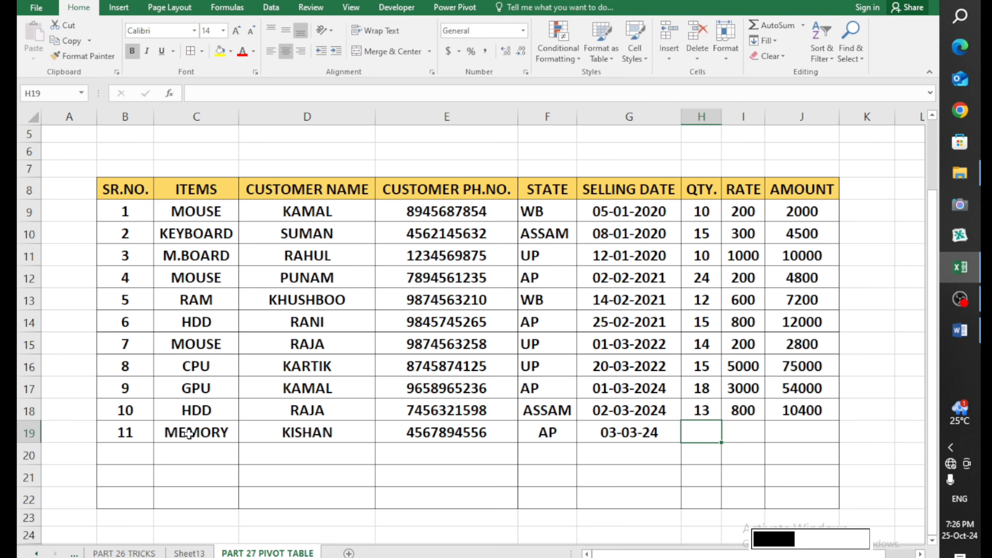
pyautogui.write('2')
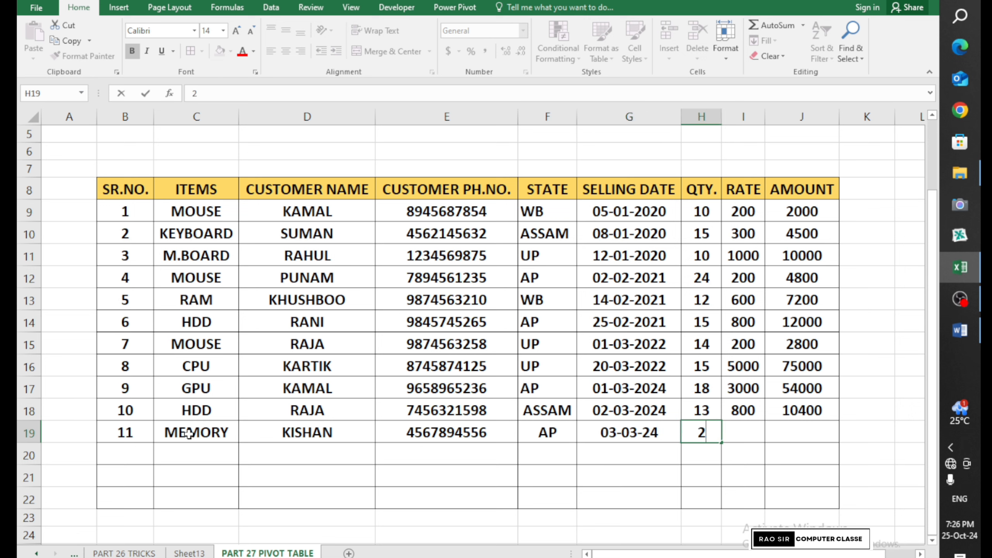
pyautogui.press('Tab')
pyautogui.write('500')
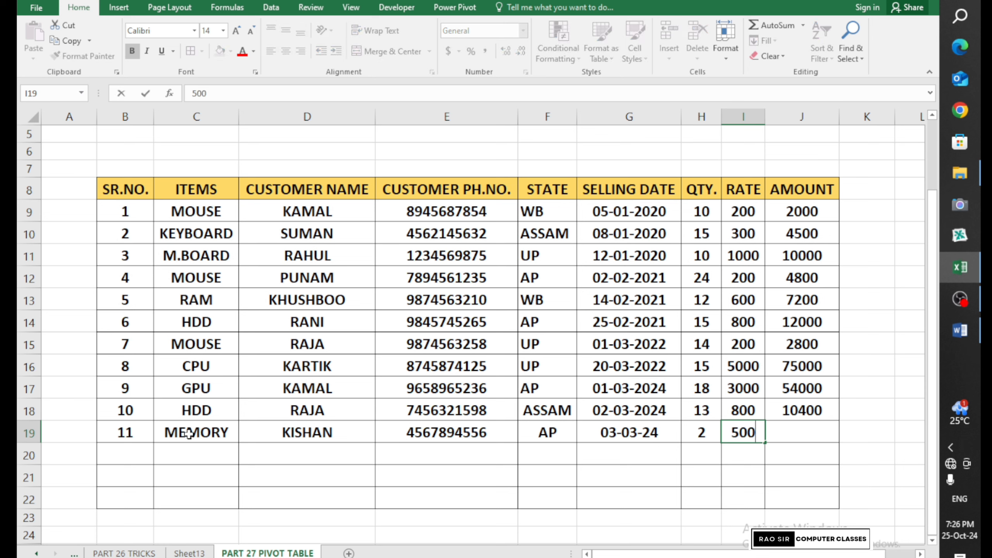
pyautogui.press('Tab')
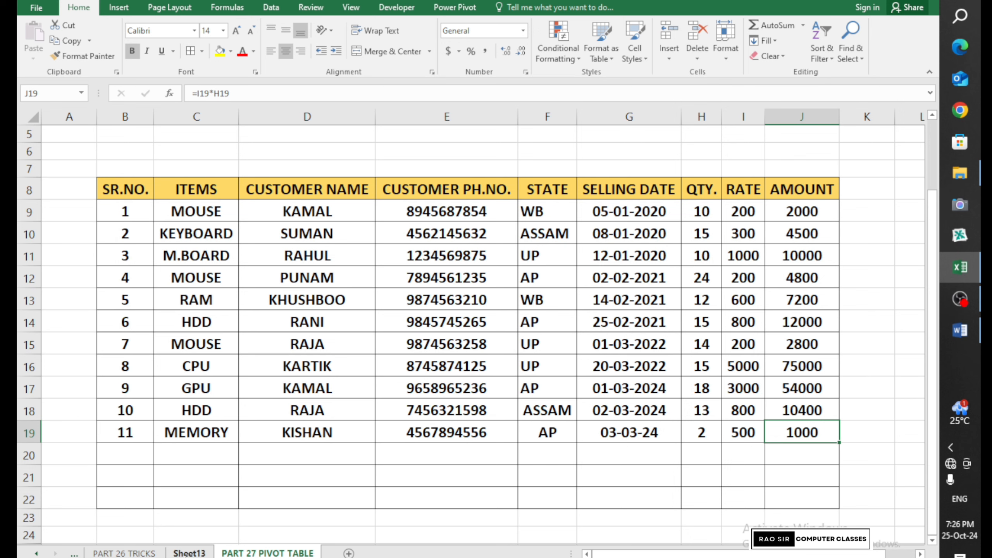
# On Sheet13, Refresh All so the new sales record enters PivotTable6
pyautogui.click(190, 552)
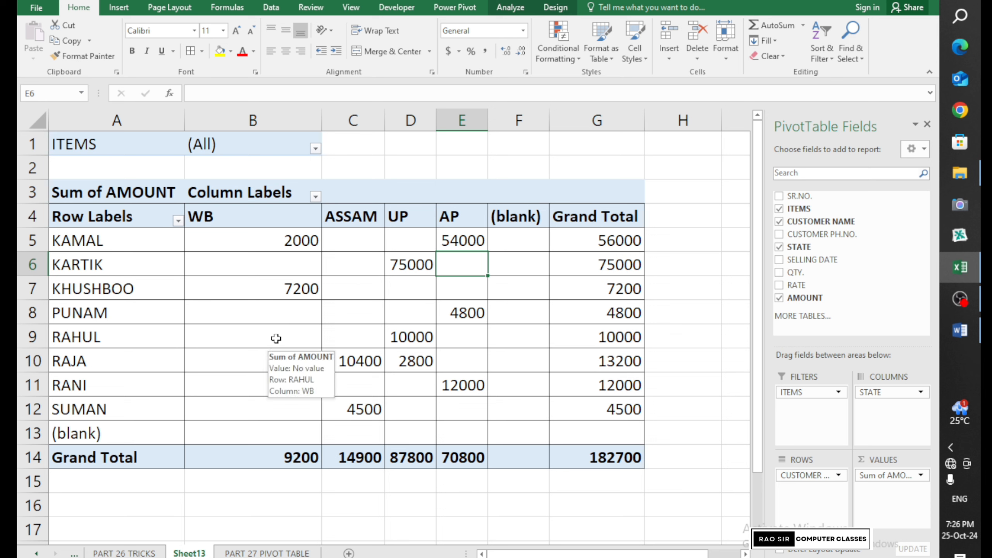
pyautogui.click(316, 148)
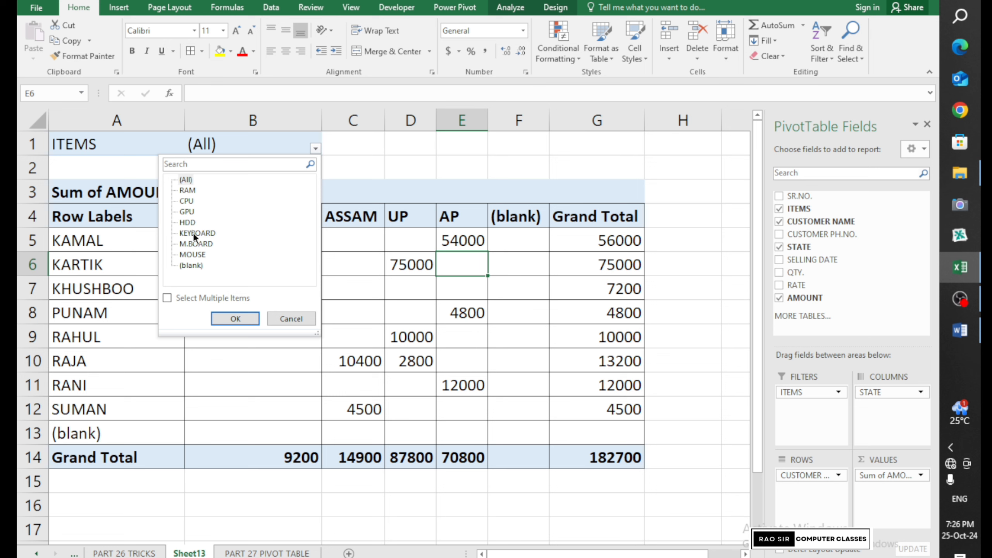
pyautogui.click(292, 318)
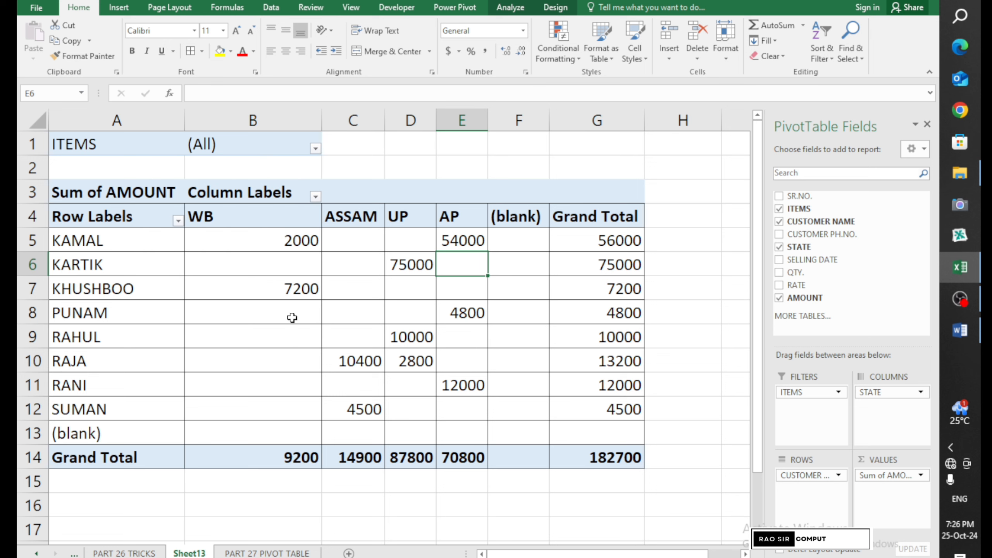
pyautogui.click(509, 9)
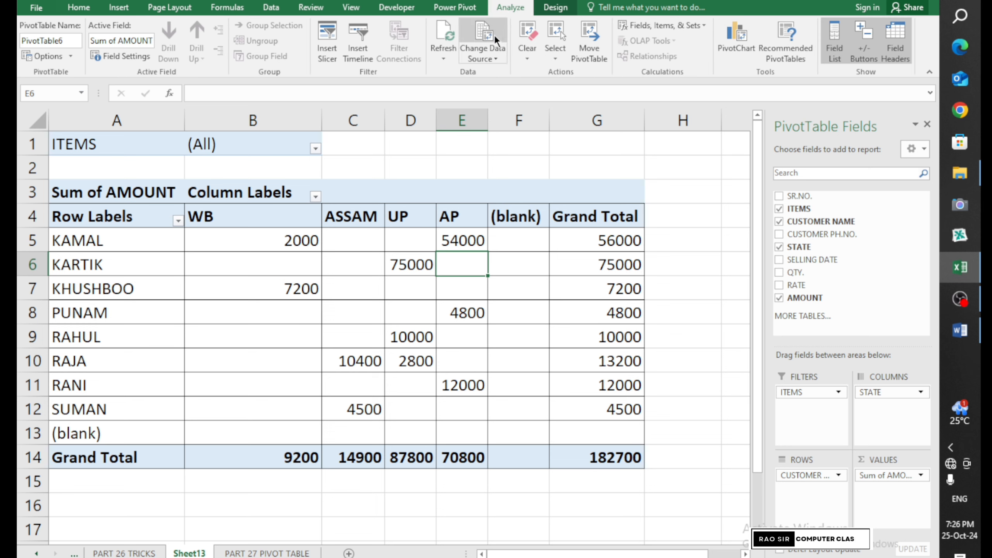
pyautogui.click(444, 58)
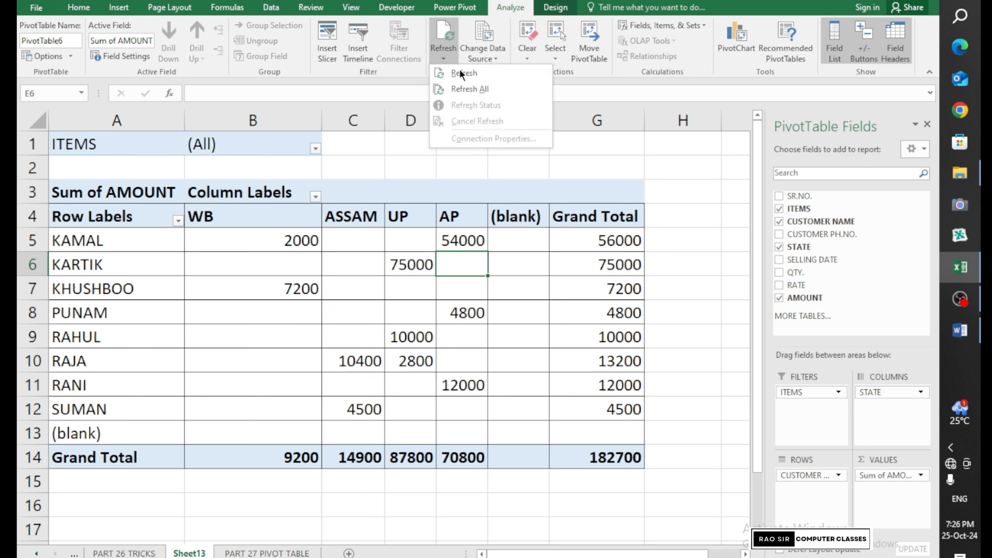
pyautogui.click(473, 91)
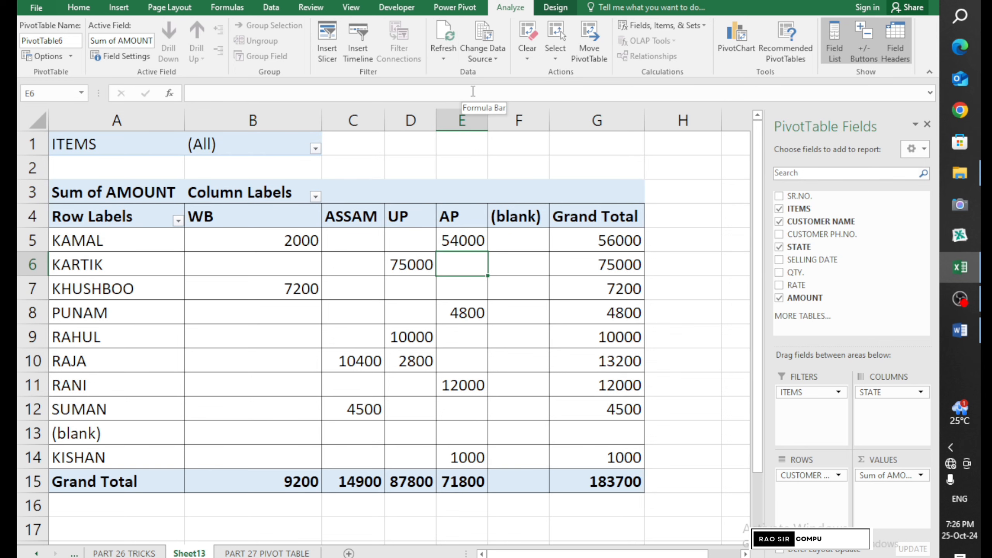
# Check the new customer row shows 1000 under AP and the grand total 183700
pyautogui.click(144, 461)
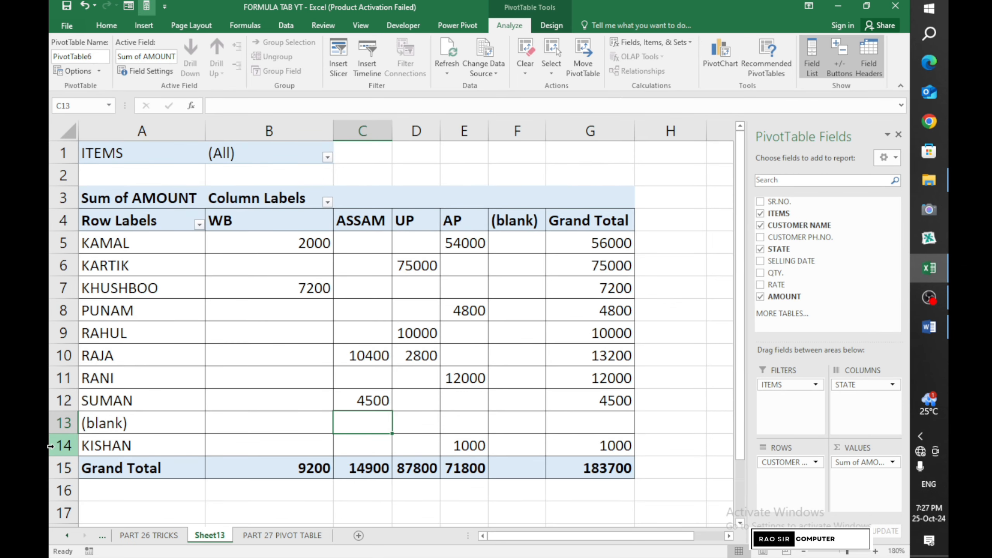
pyautogui.click(50, 447)
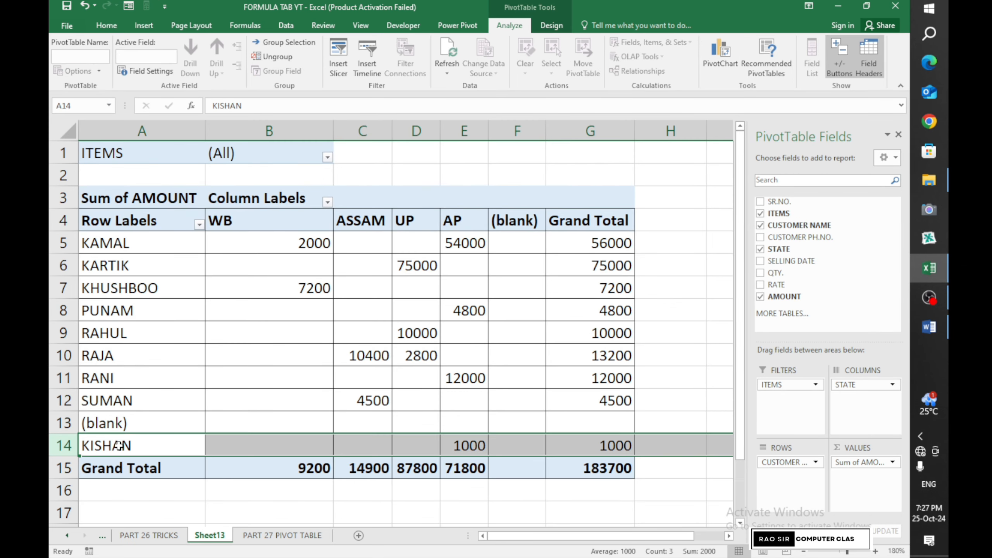
pyautogui.click(119, 446)
pyautogui.click(479, 449)
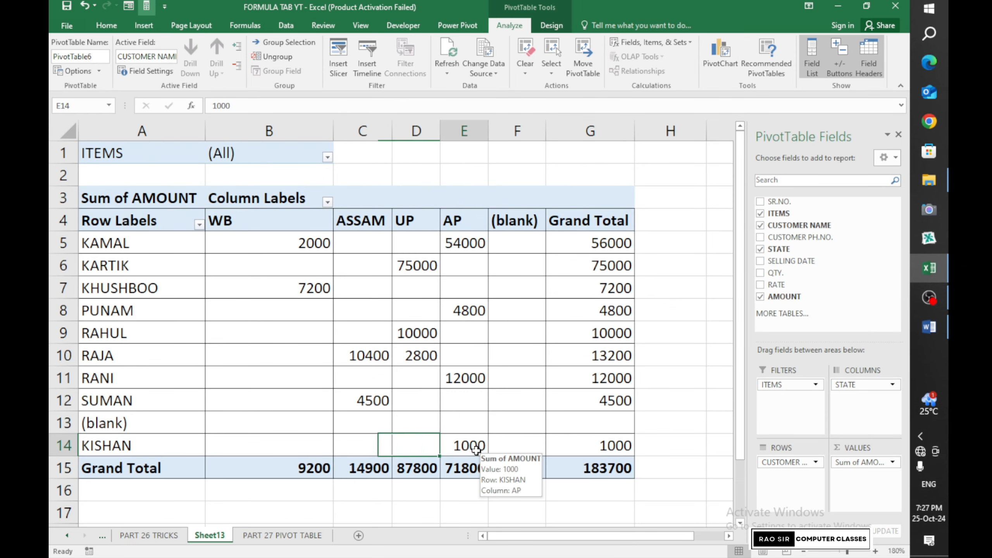
pyautogui.click(572, 449)
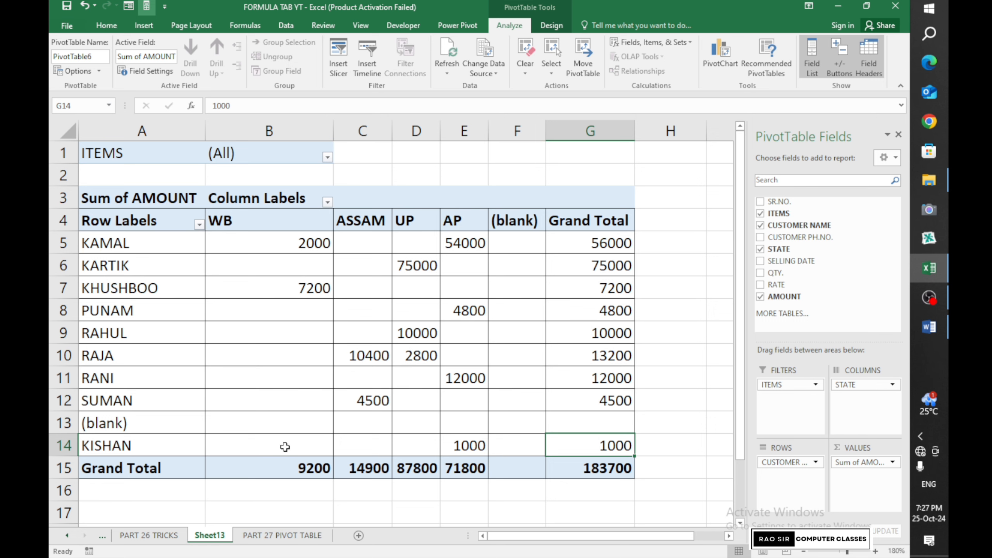
# Clear All fields from PivotTable6, leaving the empty pivot placeholder
pyautogui.click(525, 74)
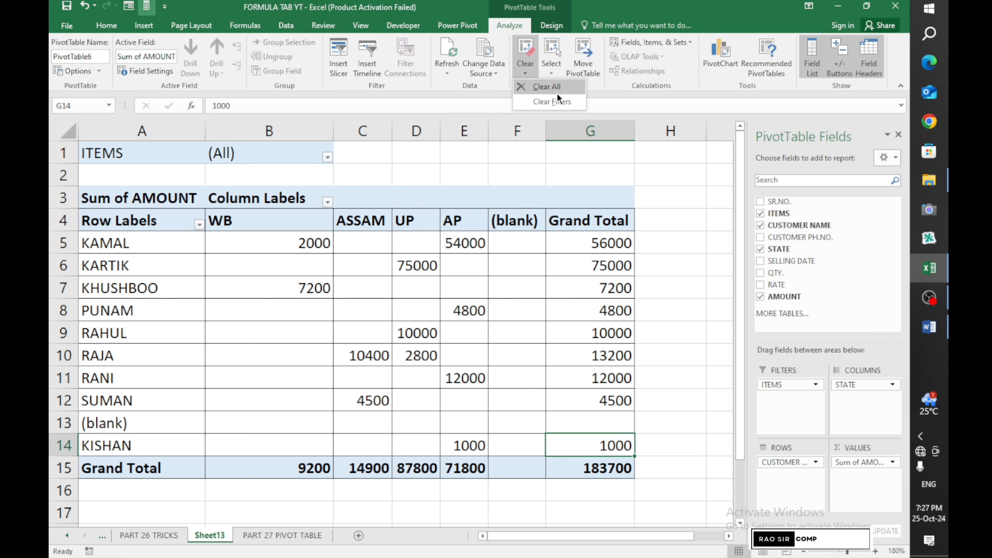
pyautogui.click(557, 94)
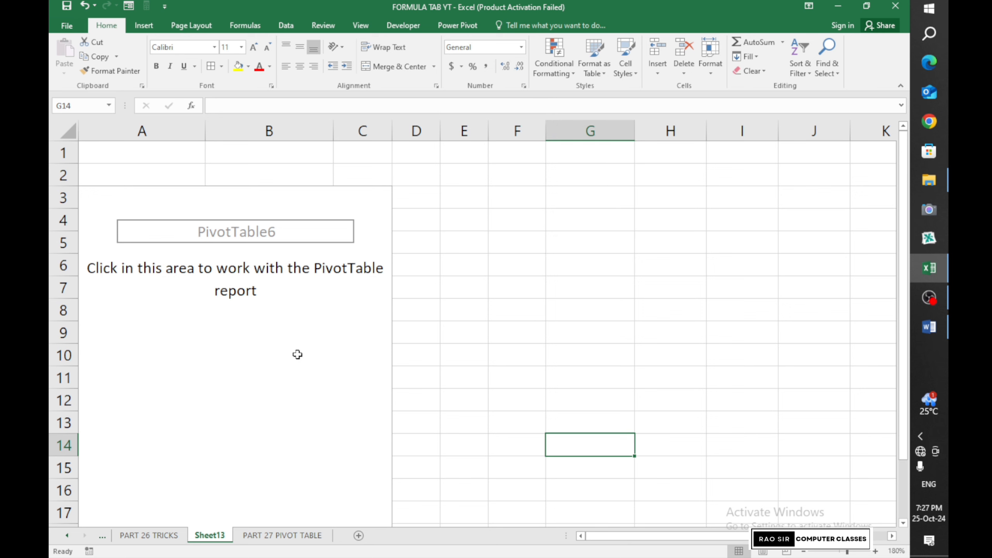
pyautogui.click(297, 354)
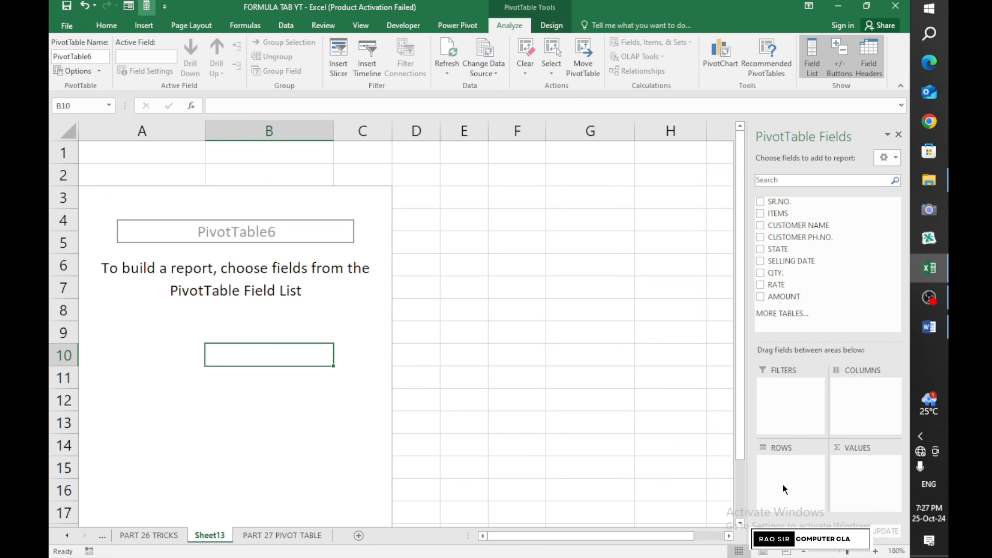
pyautogui.click(295, 309)
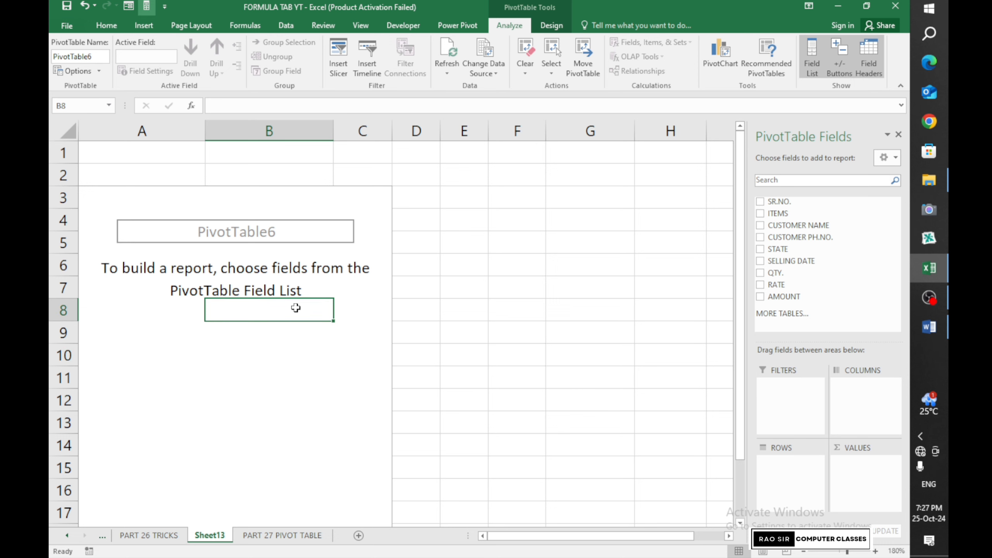
pyautogui.click(311, 348)
pyautogui.click(622, 285)
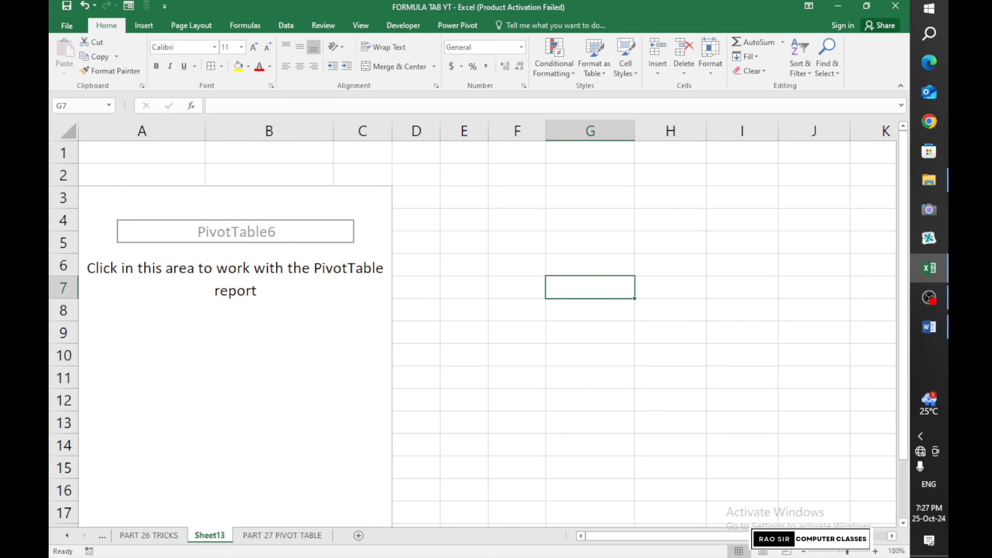
# Zoom the sheet out to 160% and close the PivotTable Fields pane
pyautogui.click(803, 552)
pyautogui.click(804, 552)
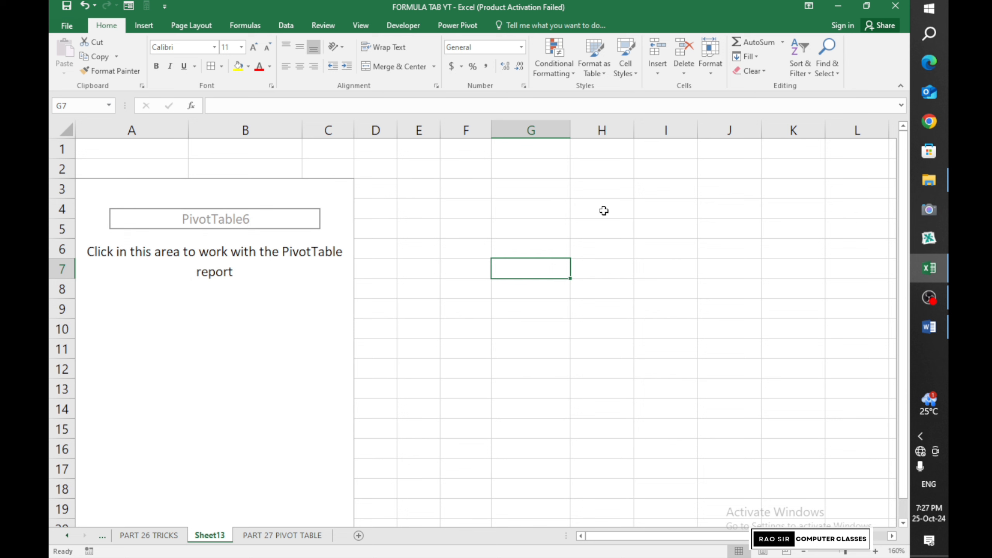
pyautogui.click(200, 342)
pyautogui.click(600, 282)
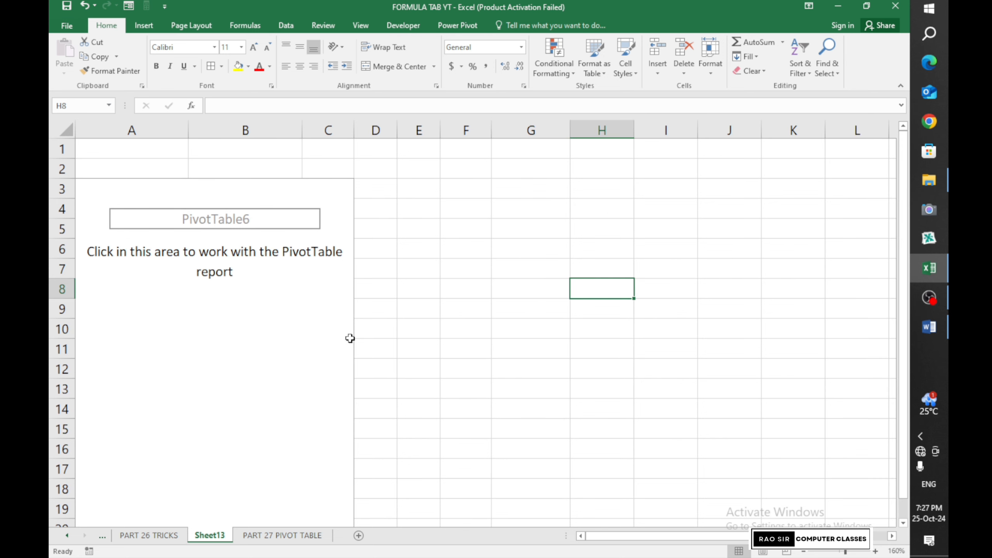
pyautogui.click(296, 344)
pyautogui.click(898, 136)
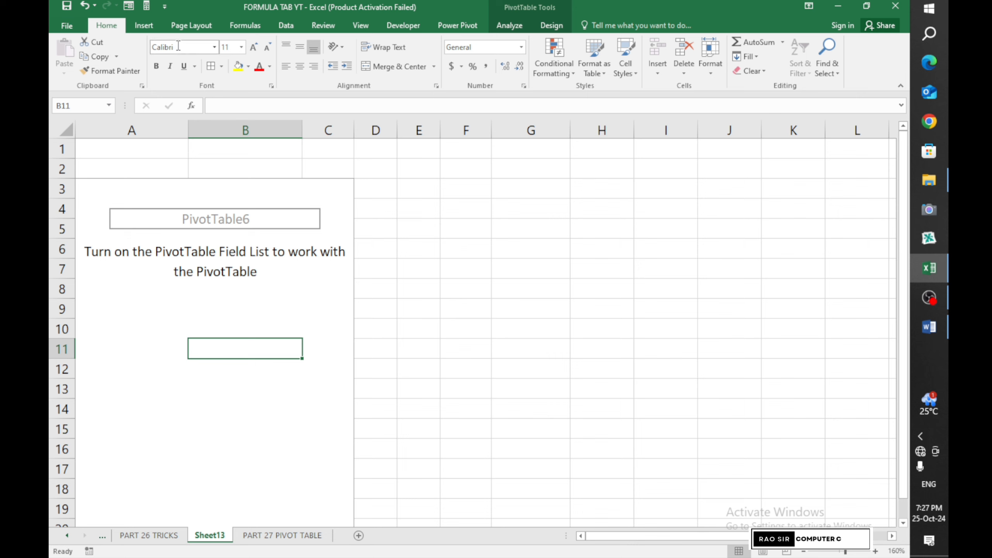
# Remove the extra Field List shortcut from the Quick Access Toolbar
pyautogui.click(146, 6)
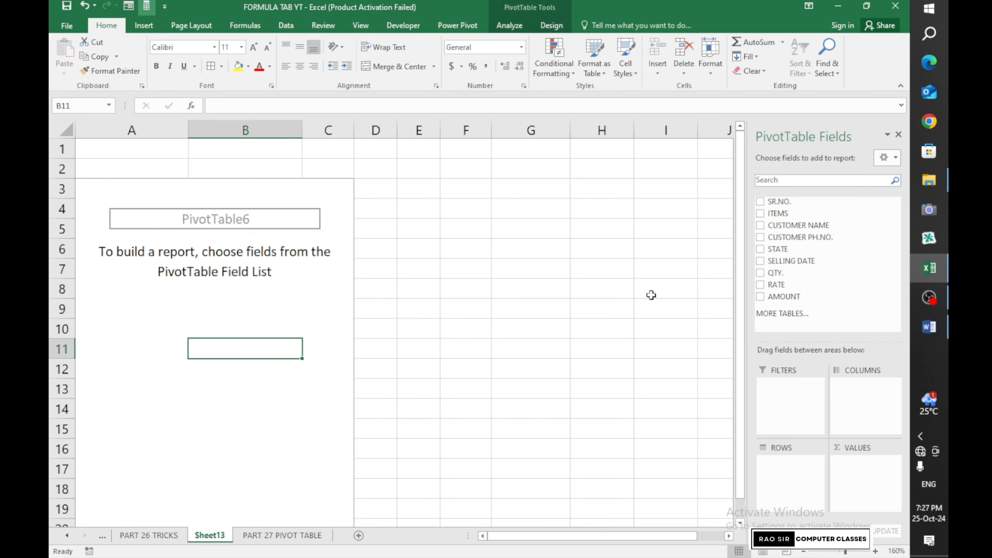
pyautogui.click(898, 134)
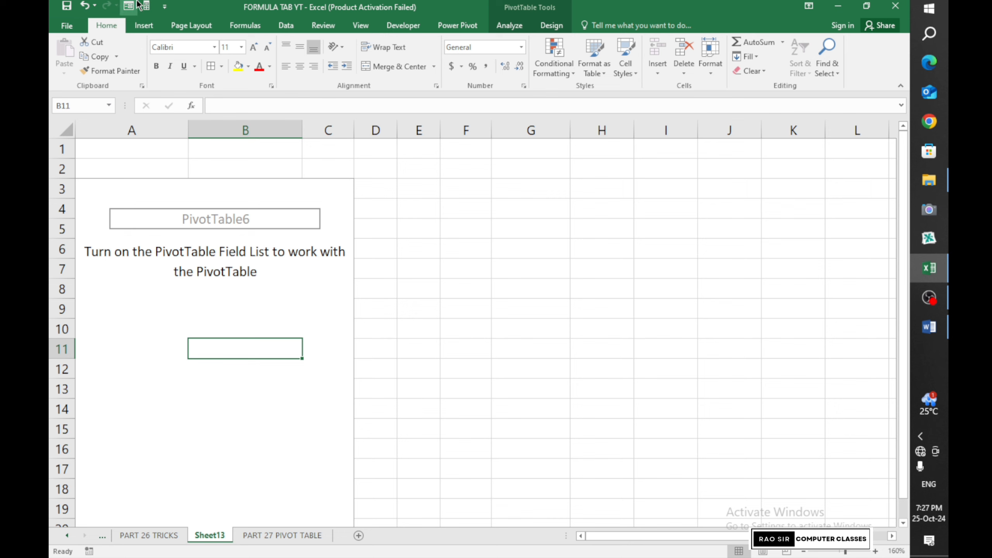
pyautogui.click(254, 382)
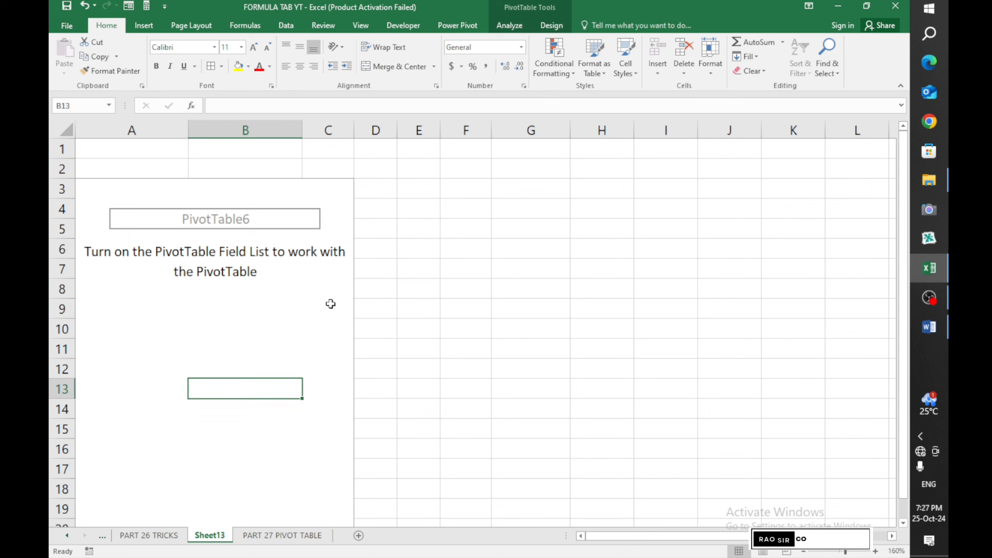
pyautogui.click(510, 26)
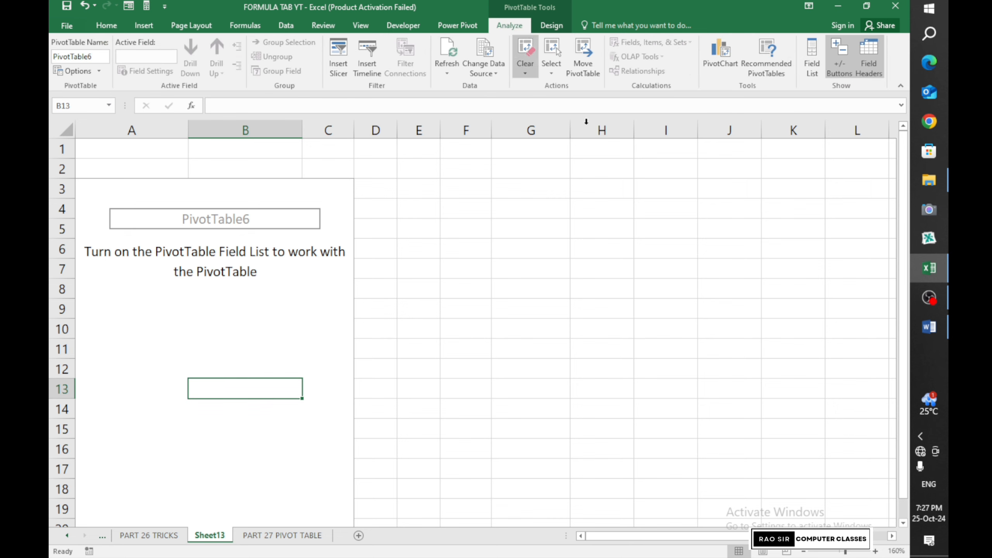
pyautogui.rightClick(810, 64)
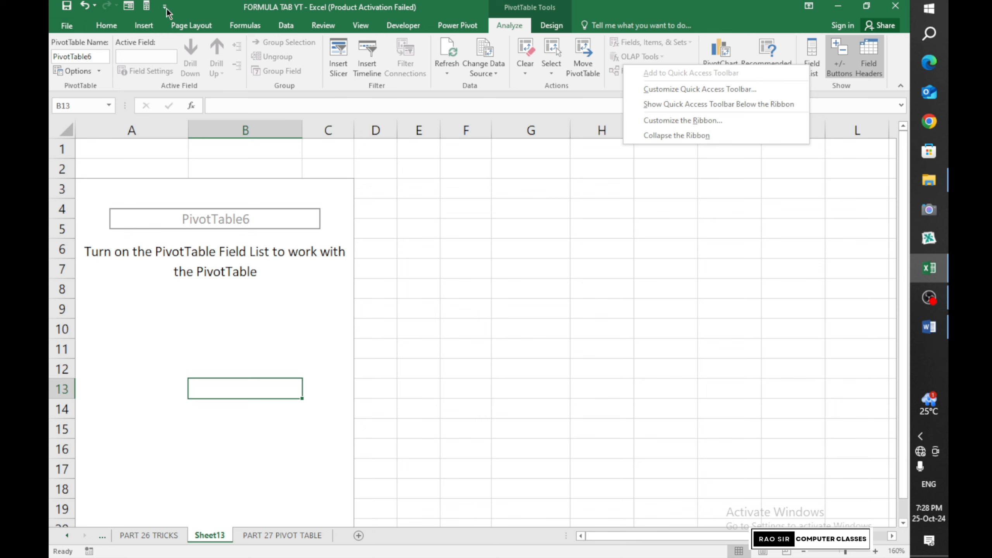
pyautogui.rightClick(148, 6)
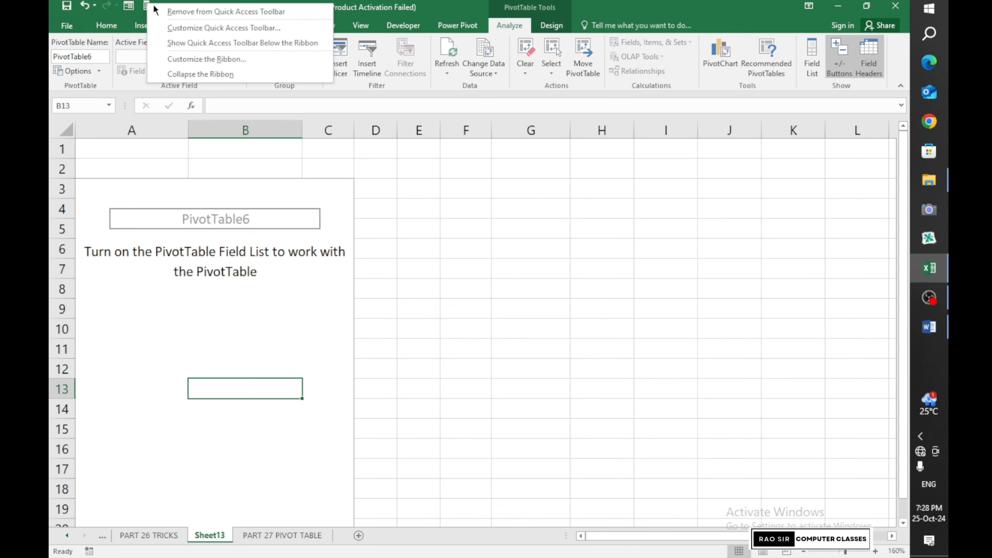
pyautogui.click(185, 15)
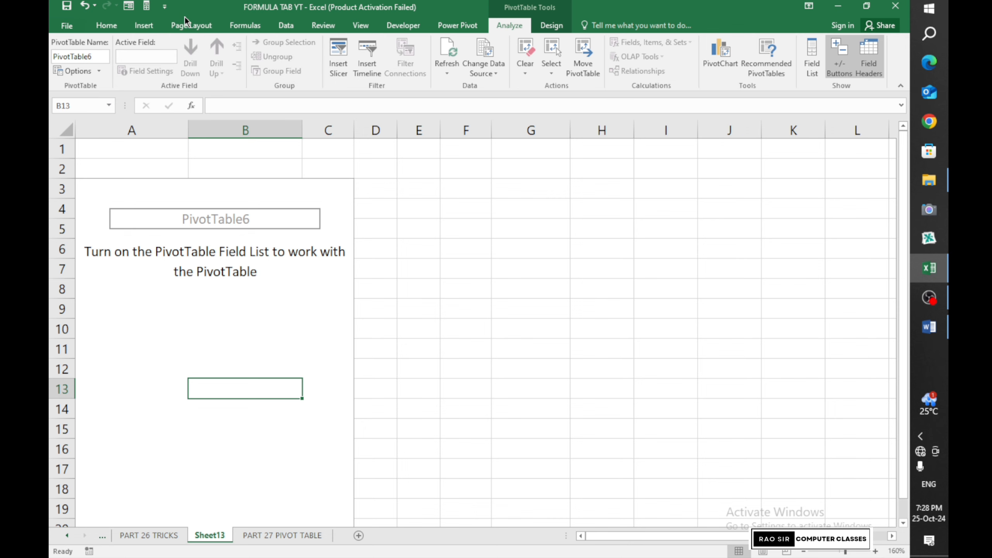
# Show the PivotTable Fields list again using the Analyze tab's Field List command
pyautogui.rightClick(818, 70)
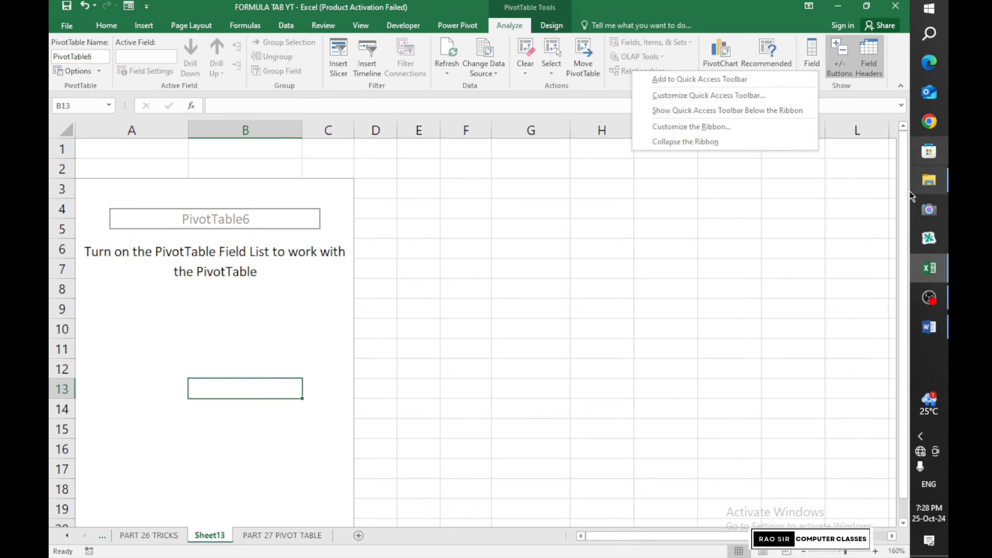
pyautogui.click(866, 233)
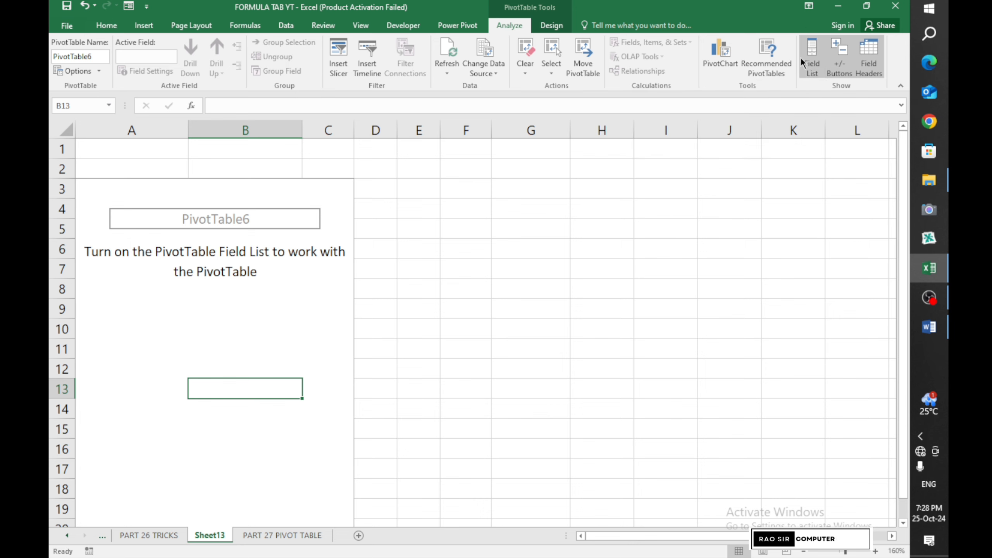
pyautogui.click(802, 75)
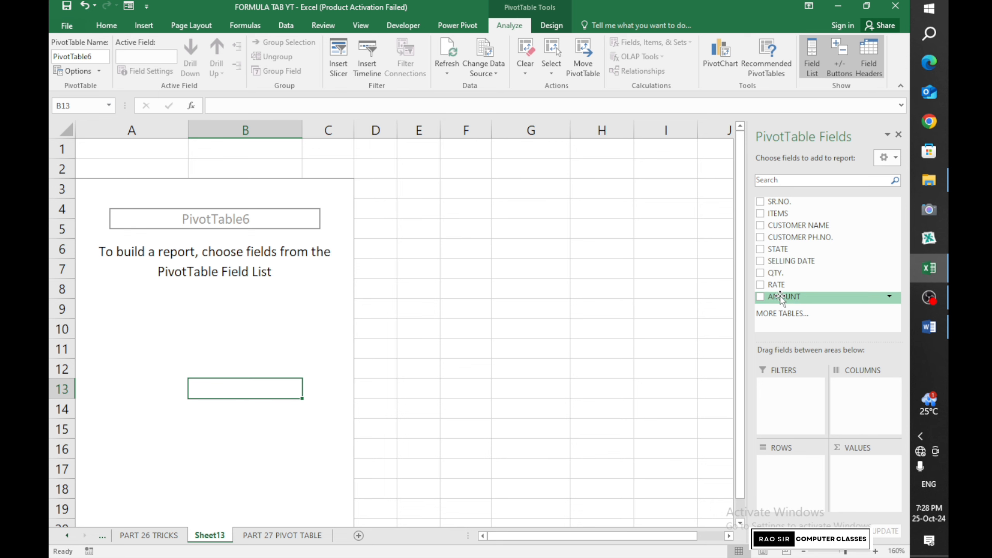
# Place AMOUNT in Values, CUSTOMER NAME in Rows and ITEMS in Filters
pyautogui.moveTo(780, 296); pyautogui.dragTo(863, 466)
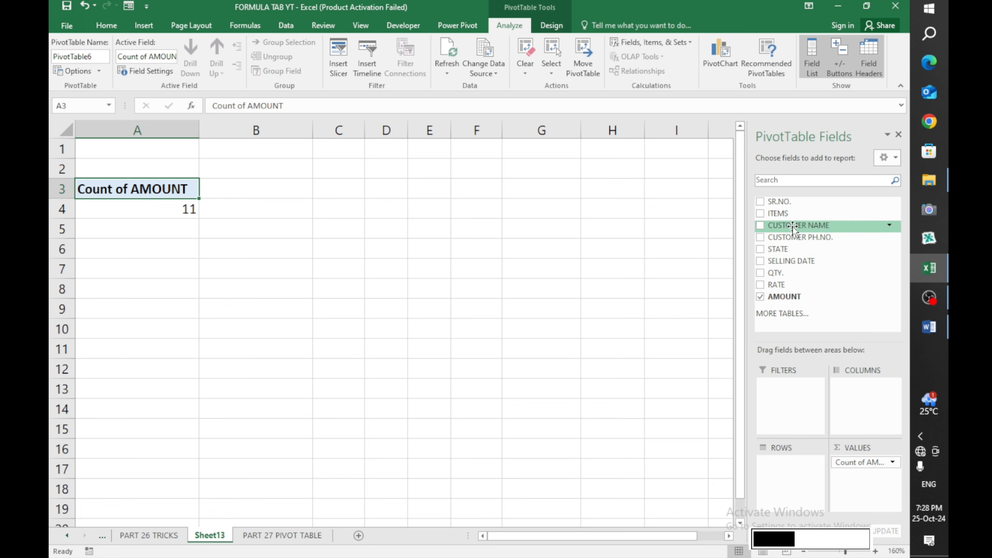
pyautogui.moveTo(792, 227); pyautogui.dragTo(788, 482)
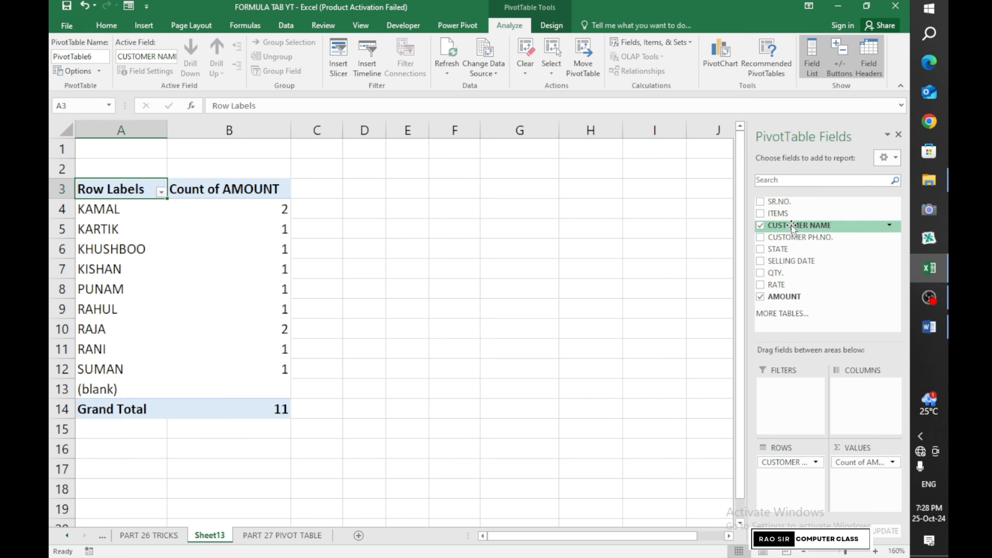
pyautogui.moveTo(793, 213); pyautogui.dragTo(800, 388)
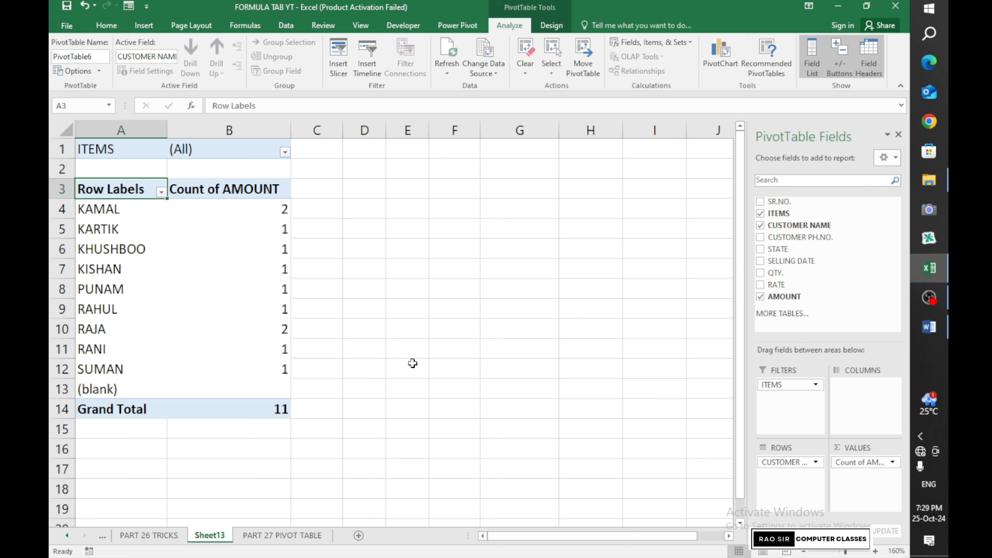
# Change the AMOUNT value from Count to Sum, giving a 183700 total
pyautogui.click(863, 463)
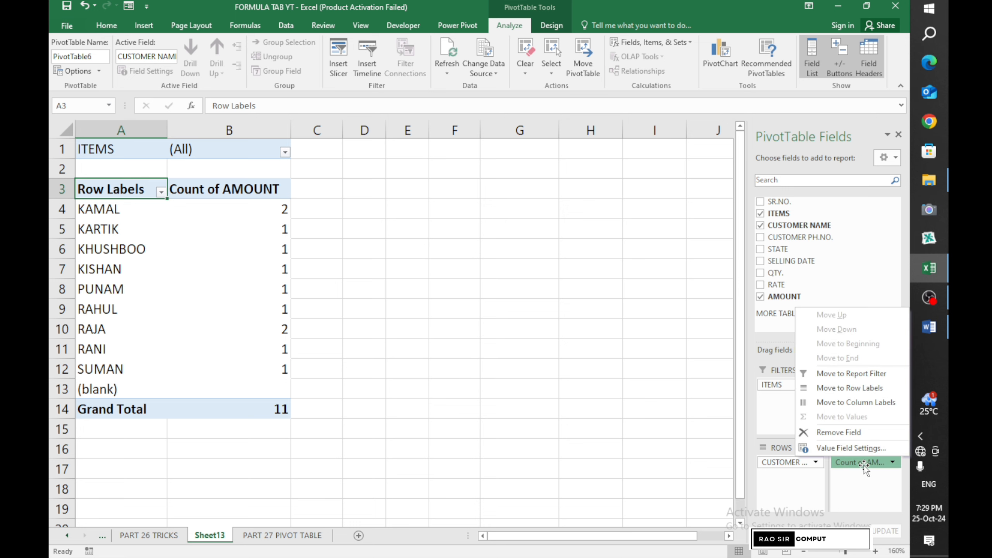
pyautogui.click(827, 445)
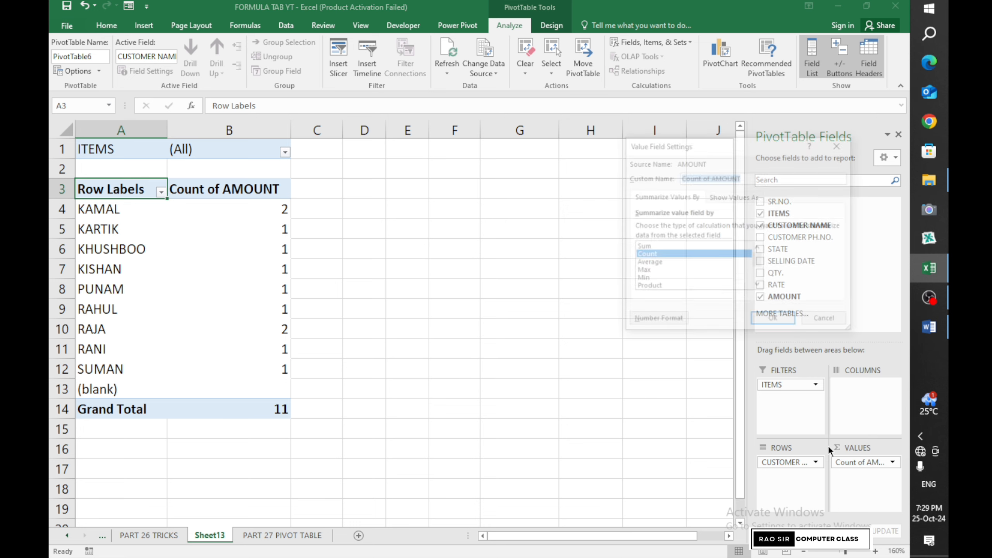
pyautogui.click(657, 246)
pyautogui.click(771, 322)
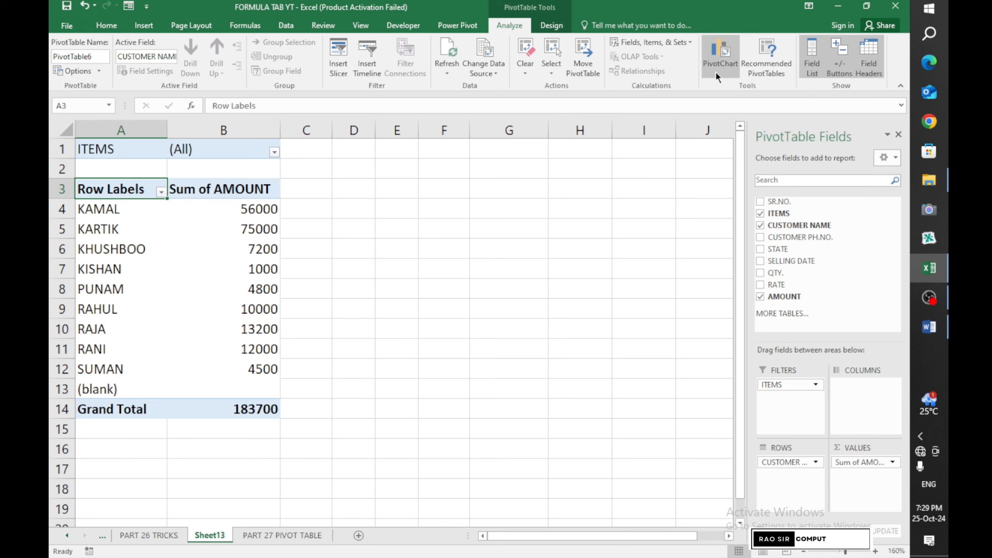
pyautogui.click(721, 59)
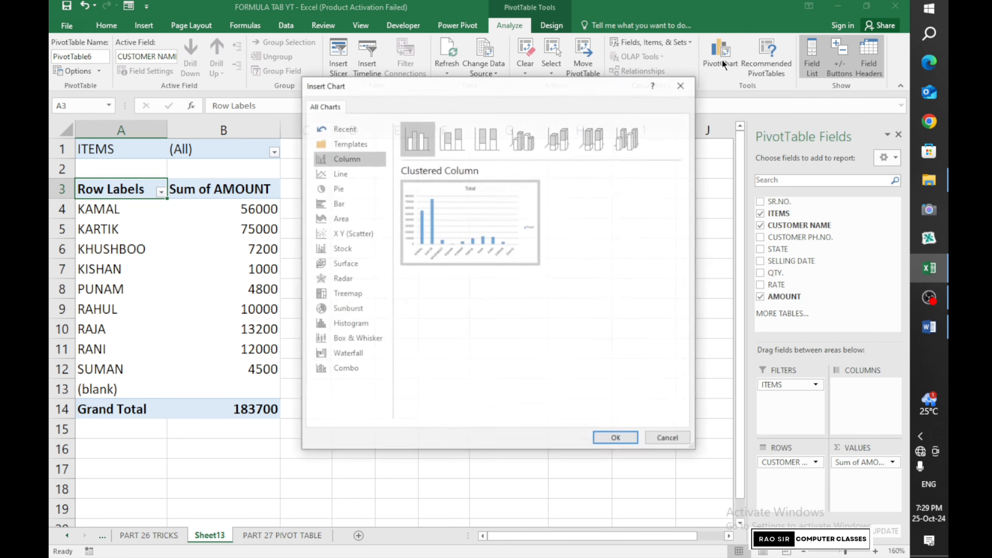
pyautogui.moveTo(400, 85); pyautogui.dragTo(438, 93)
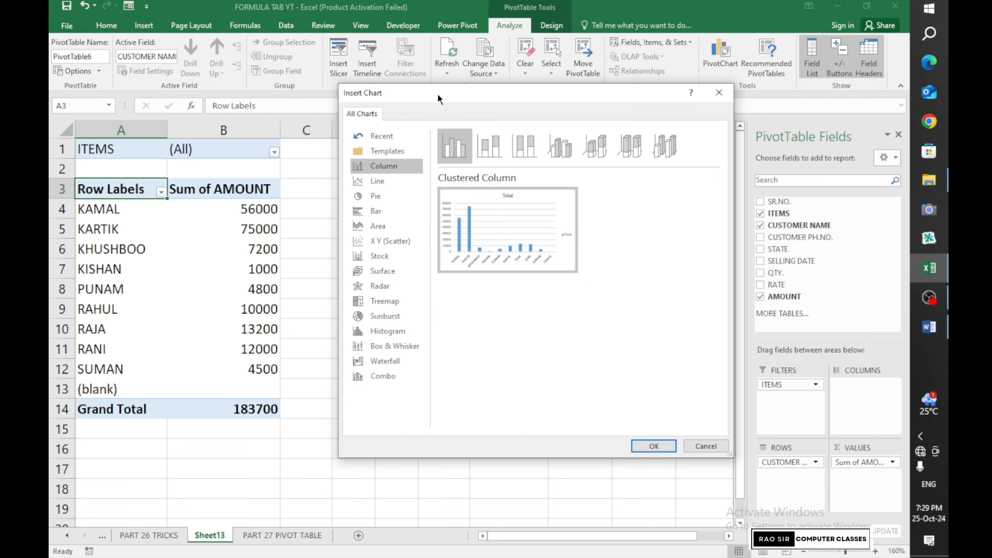
pyautogui.click(393, 239)
pyautogui.click(382, 271)
pyautogui.click(375, 300)
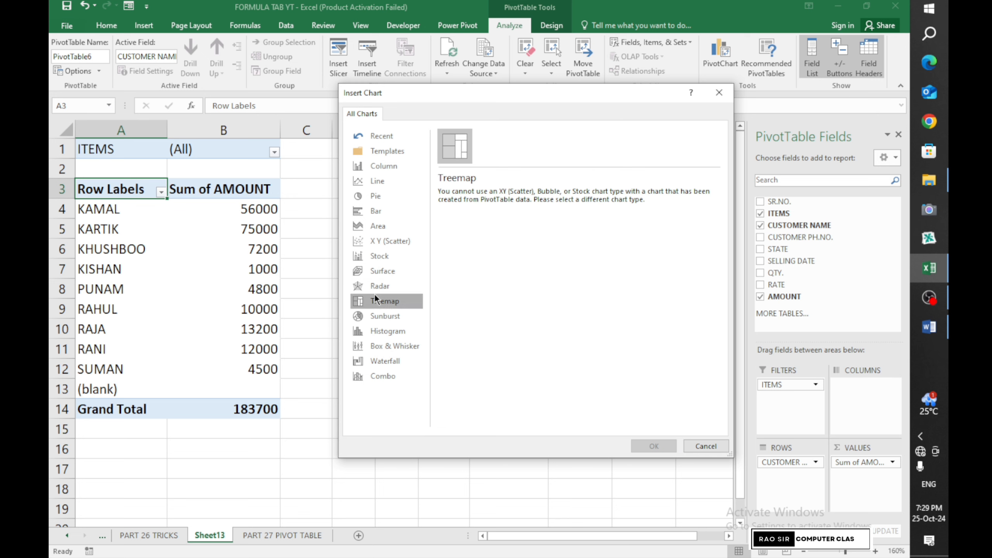
pyautogui.click(373, 211)
pyautogui.click(377, 178)
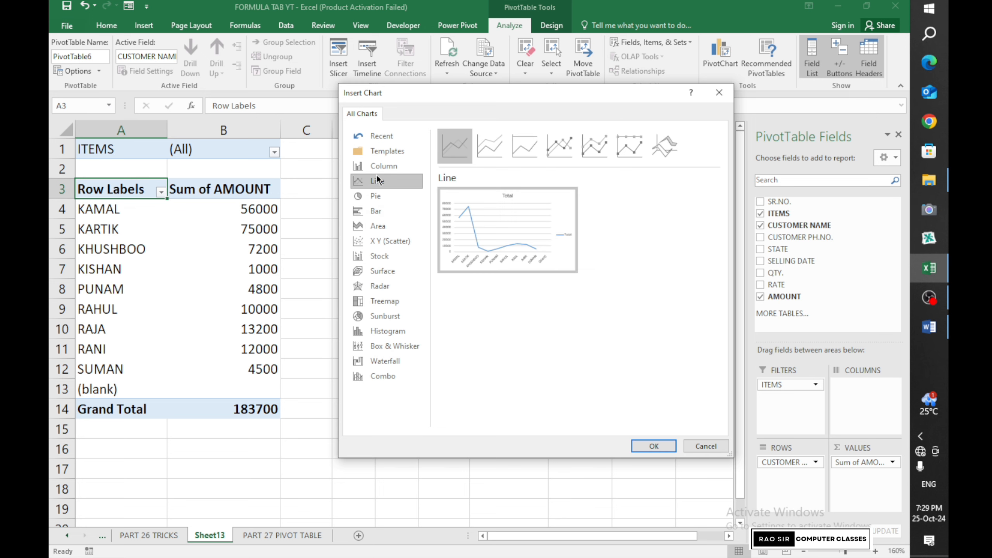
pyautogui.click(382, 165)
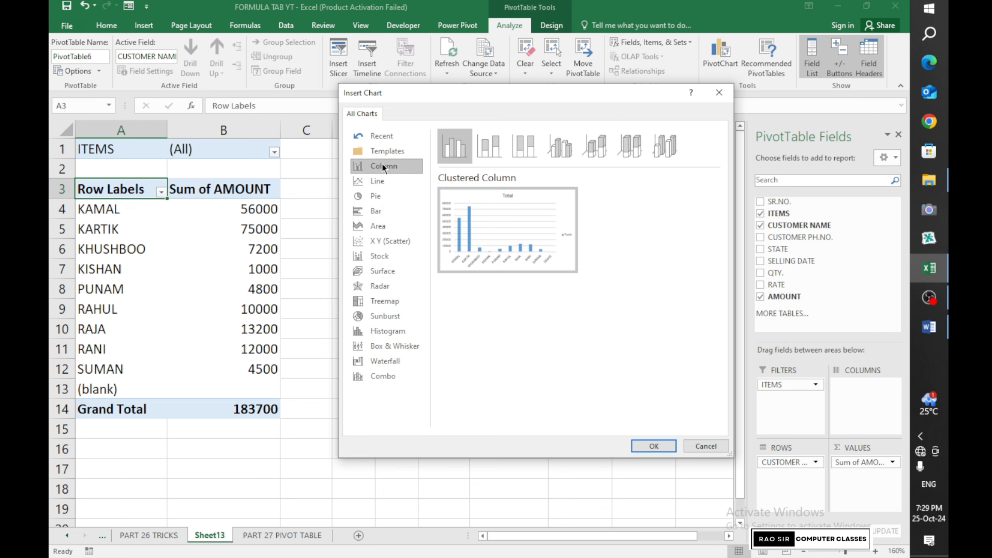
pyautogui.click(522, 154)
pyautogui.click(555, 151)
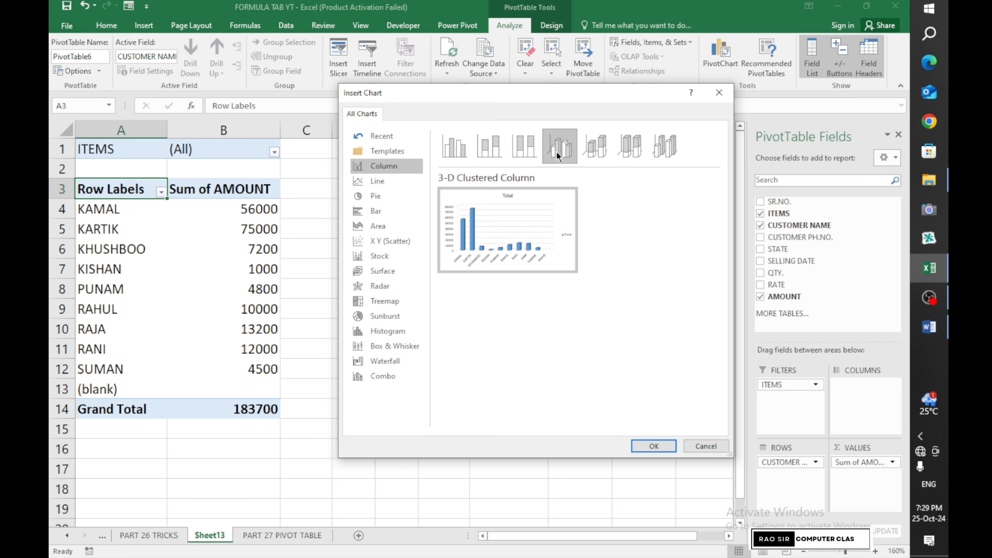
pyautogui.click(643, 446)
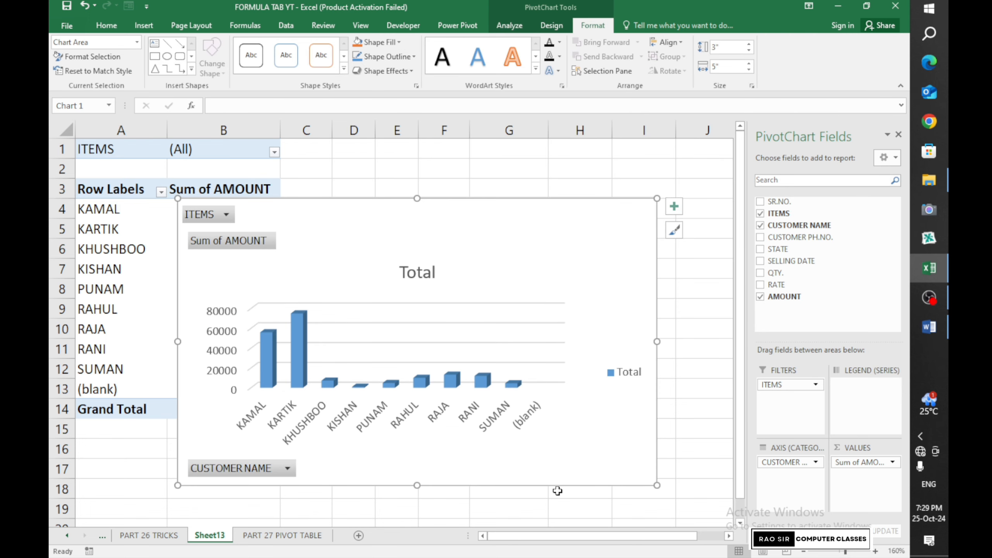
pyautogui.moveTo(555, 483); pyautogui.dragTo(639, 444)
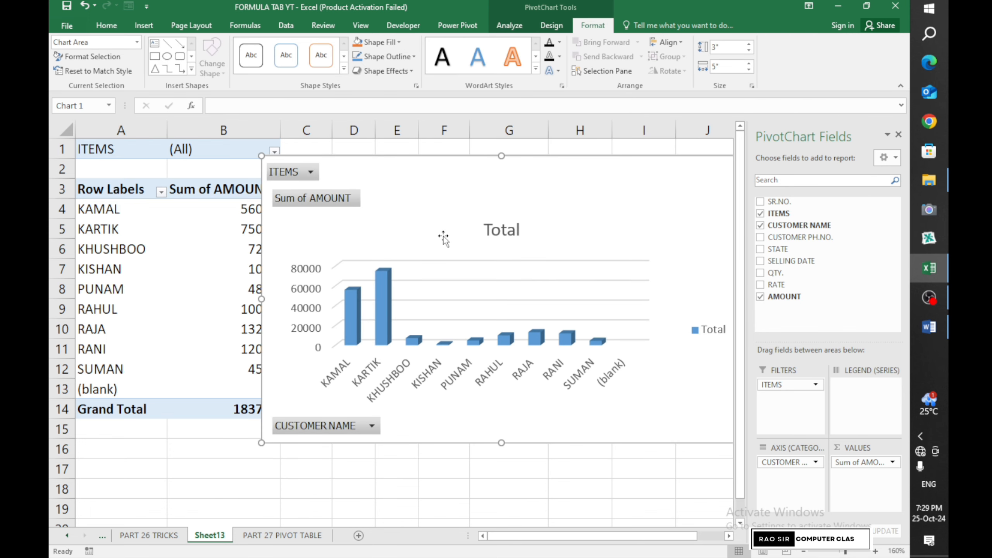
pyautogui.click(85, 15)
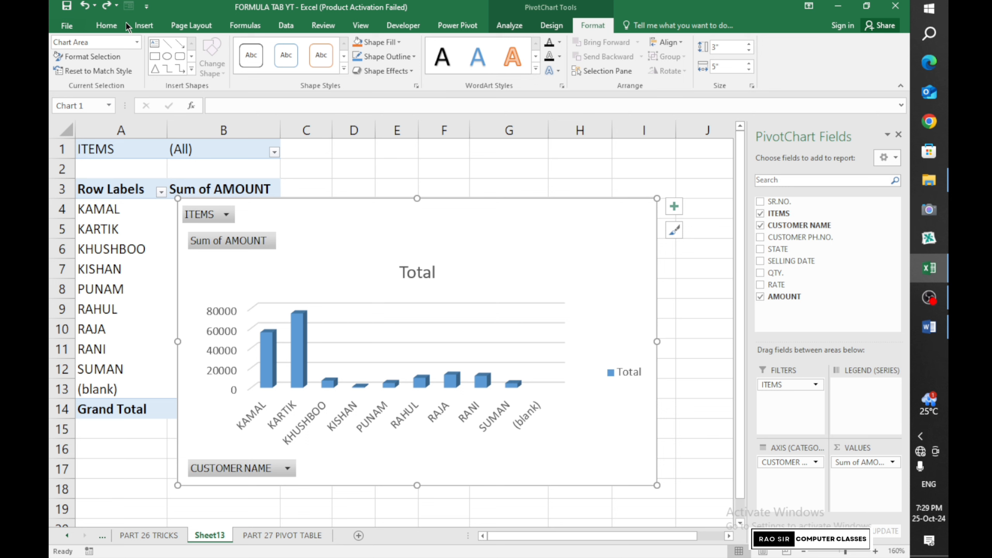
pyautogui.click(84, 13)
pyautogui.click(84, 12)
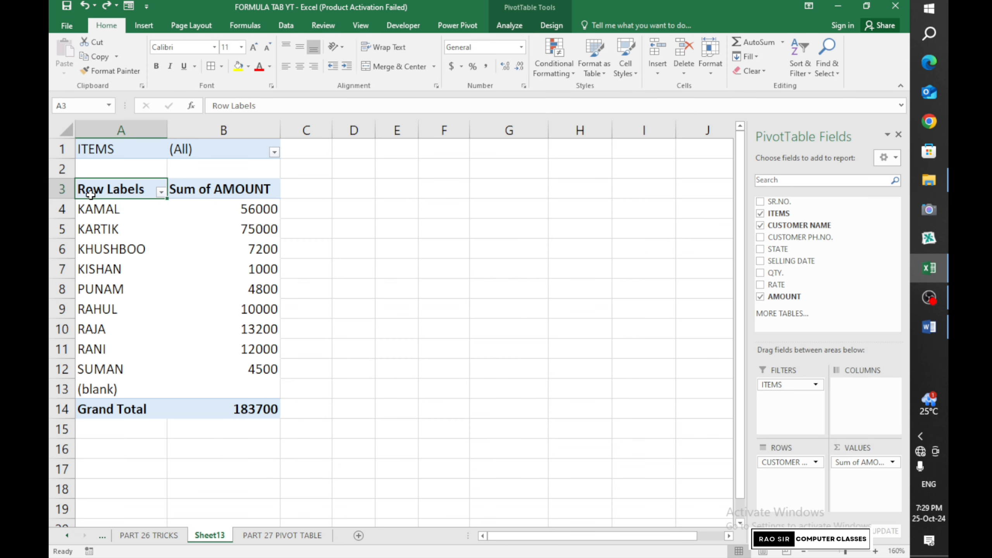
pyautogui.moveTo(94, 194); pyautogui.dragTo(242, 403)
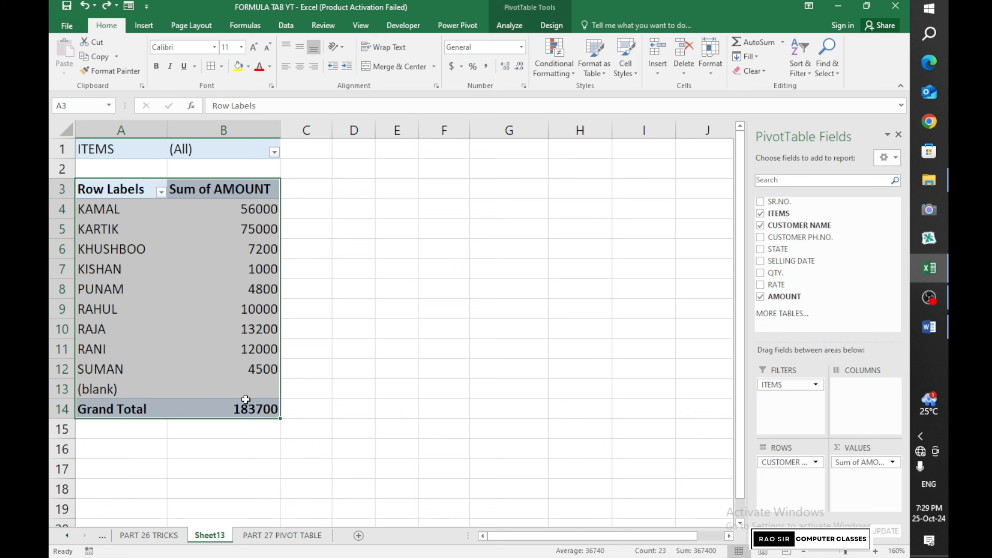
pyautogui.click(509, 26)
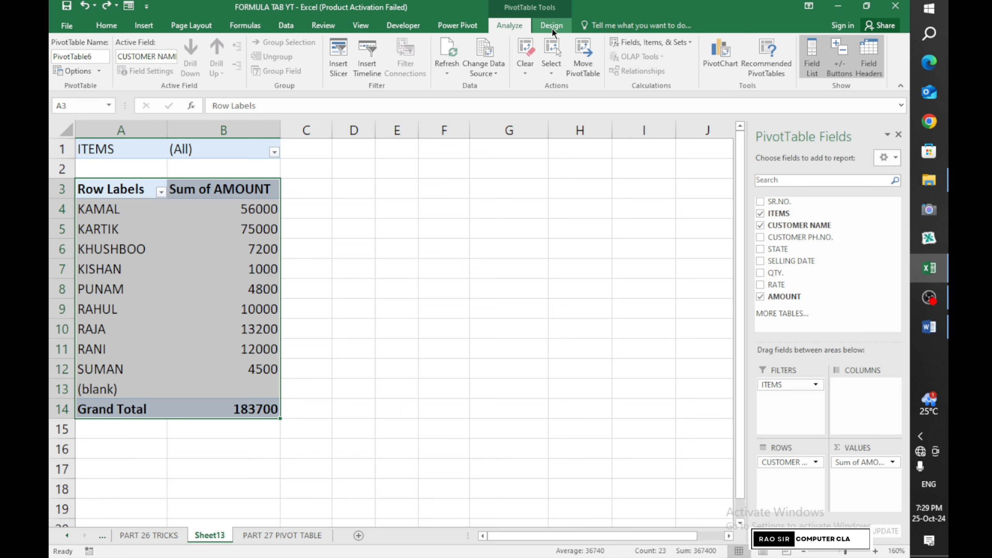
pyautogui.click(554, 28)
pyautogui.click(510, 26)
pyautogui.click(495, 243)
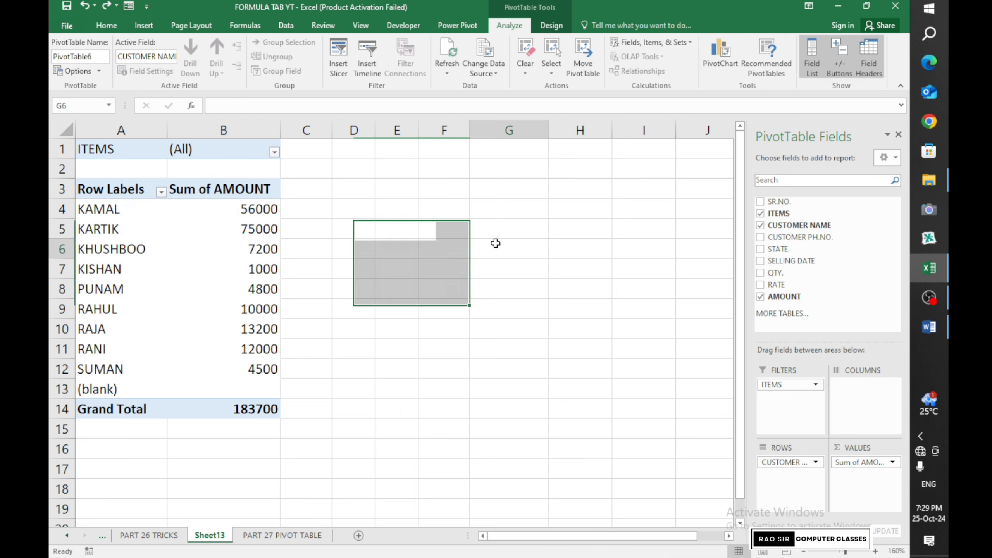
pyautogui.click(203, 273)
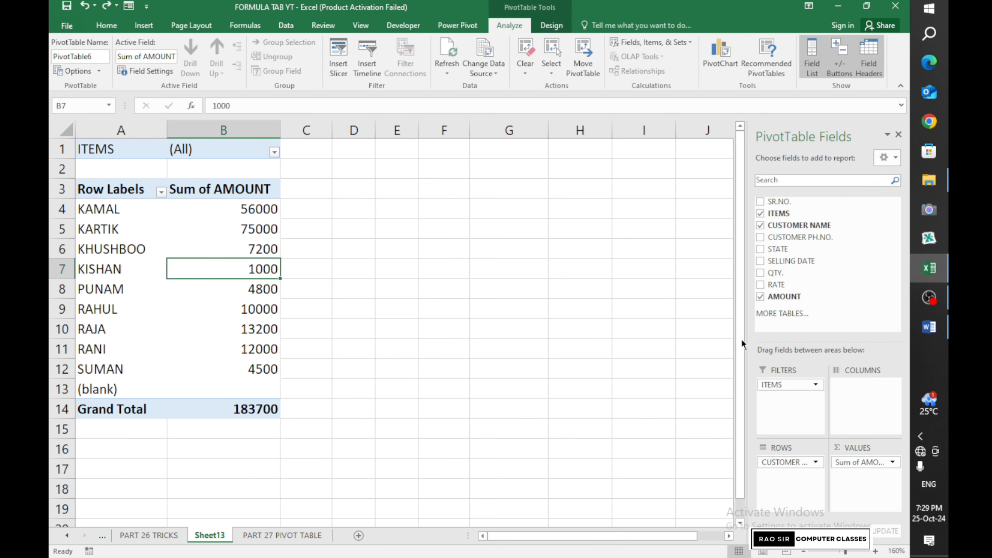
# Insert slicers for ITEMS, STATE and AMOUNT on the pivot table
pyautogui.click(338, 62)
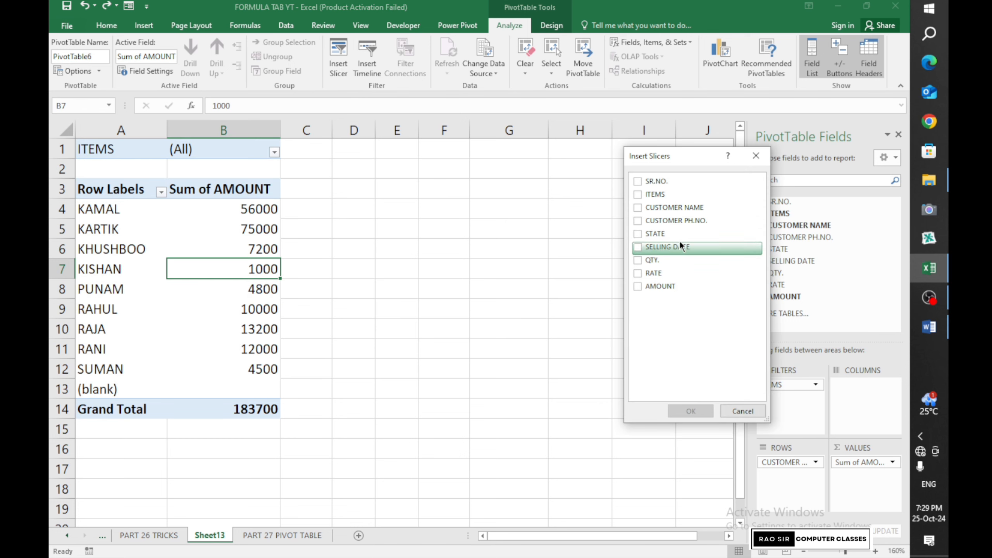
pyautogui.click(637, 193)
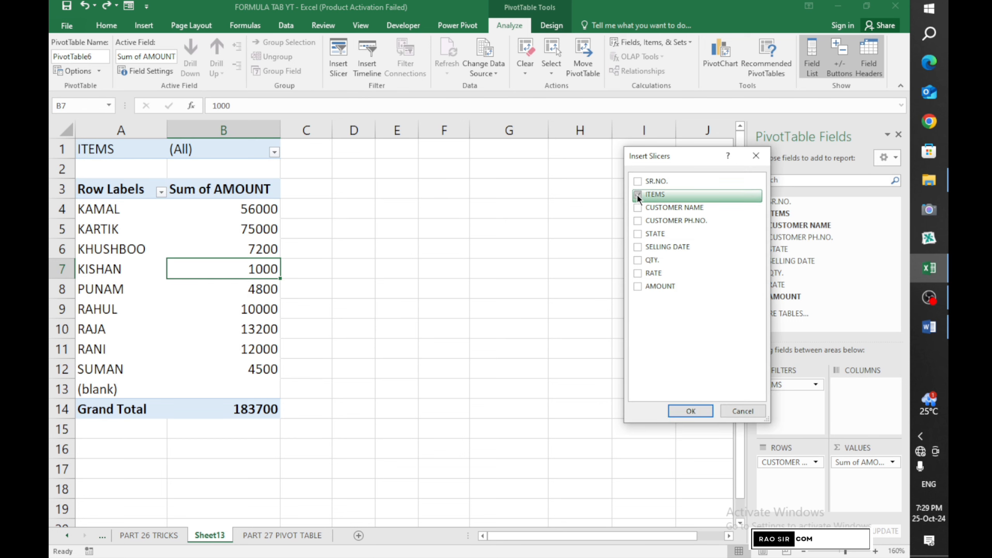
pyautogui.click(638, 233)
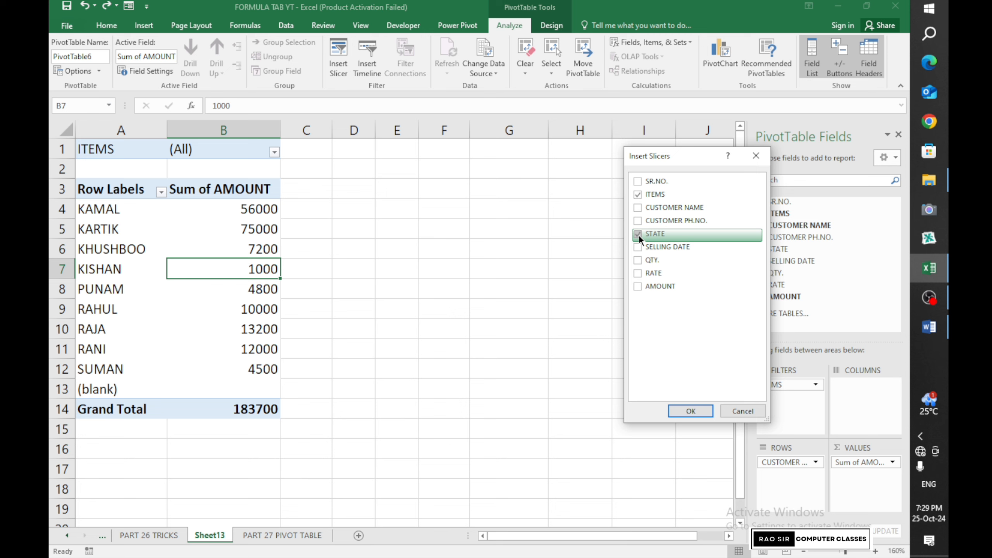
pyautogui.click(637, 285)
pyautogui.click(691, 411)
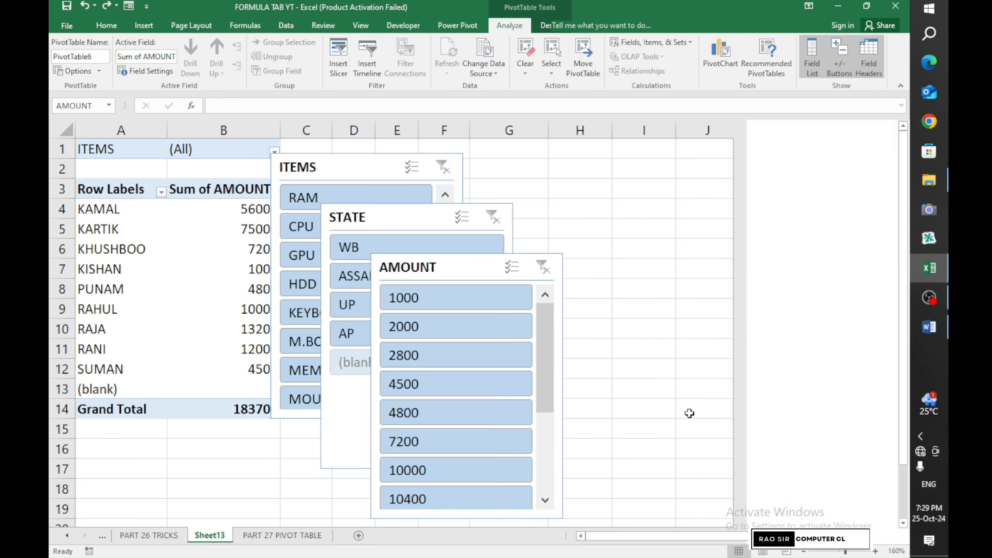
# Arrange the ITEMS, STATE and AMOUNT slicers side by side beside the pivot
pyautogui.moveTo(460, 268); pyautogui.dragTo(742, 182)
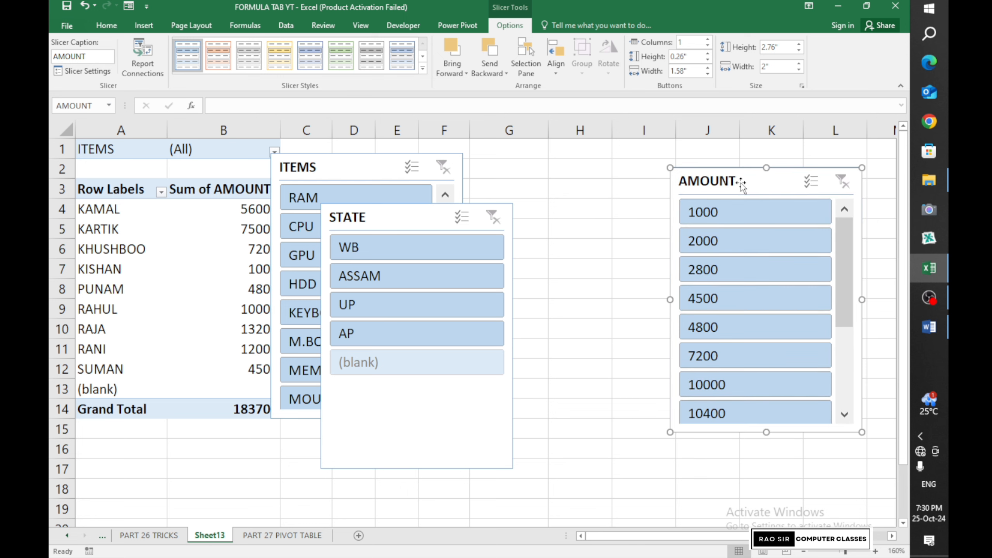
pyautogui.moveTo(415, 217); pyautogui.dragTo(566, 174)
pyautogui.moveTo(367, 170); pyautogui.dragTo(381, 164)
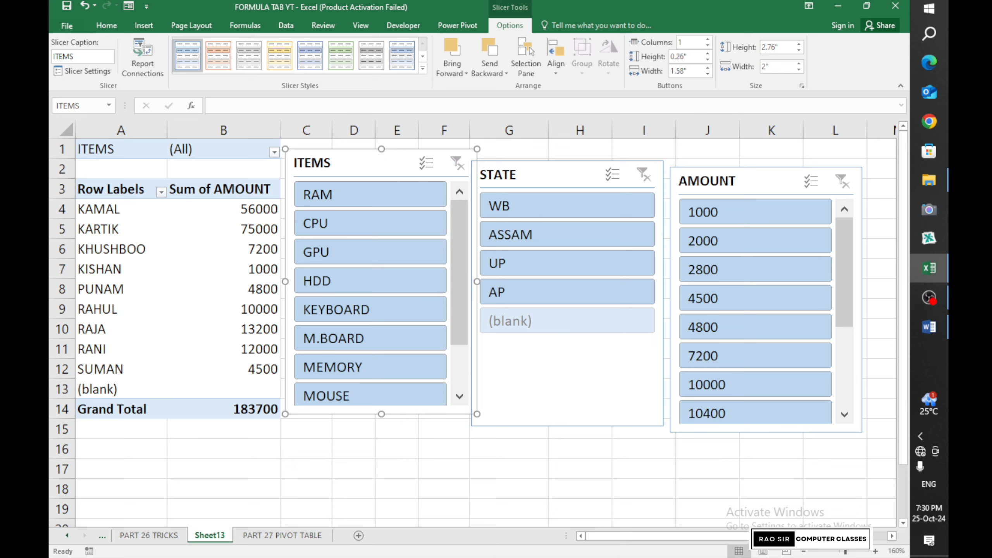
# Delete the AMOUNT slicer and filter the pivot to state UP, three customers totalling 87800
pyautogui.click(539, 206)
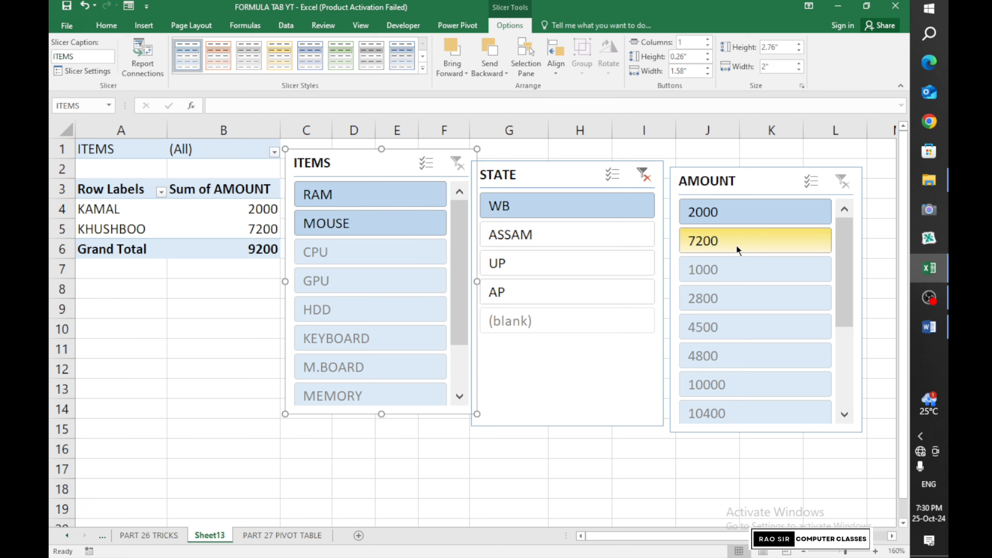
pyautogui.click(843, 178)
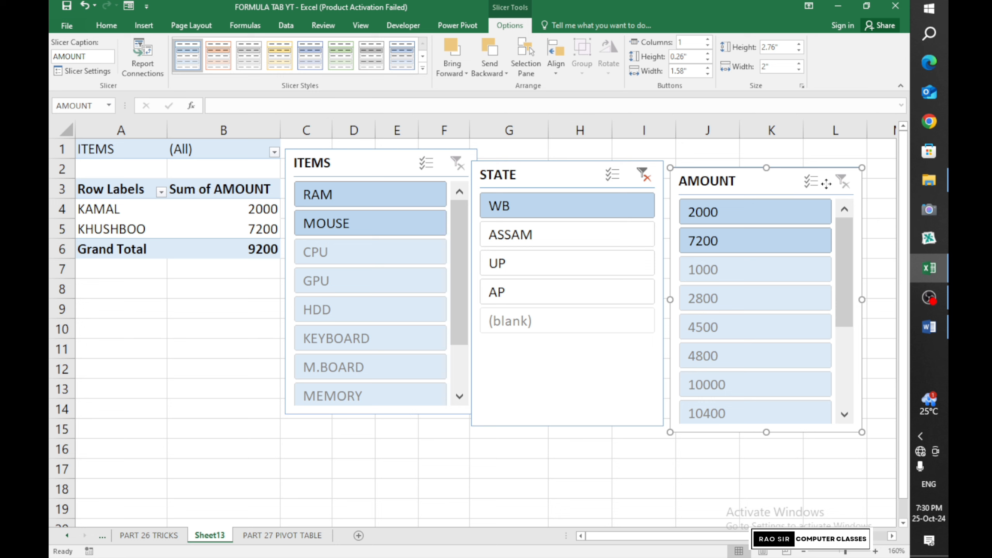
pyautogui.press('Delete')
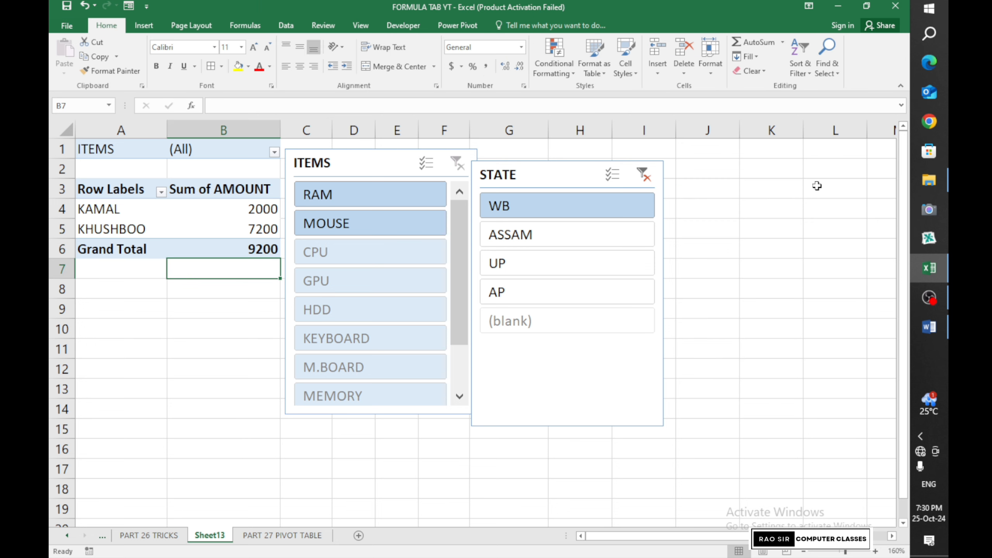
pyautogui.click(642, 175)
pyautogui.click(587, 263)
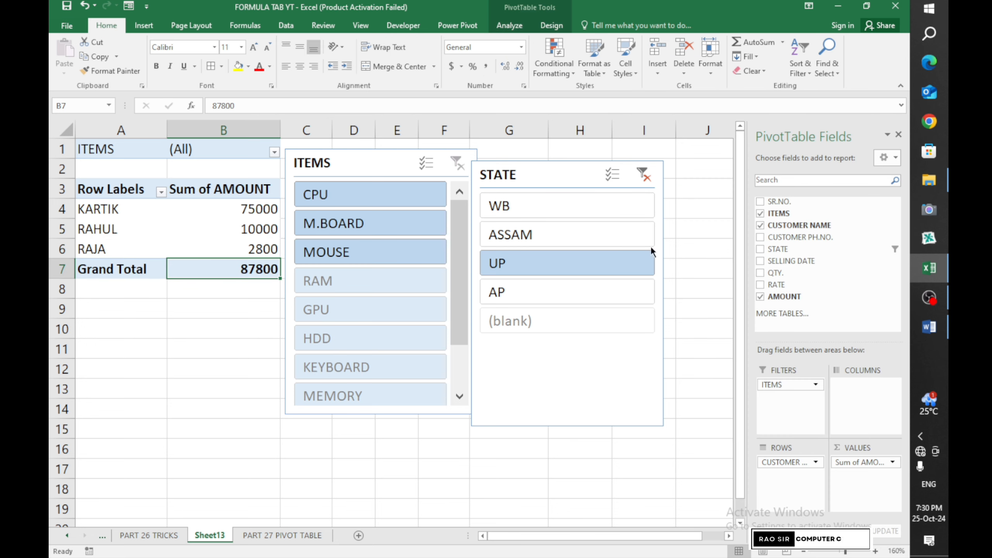
pyautogui.click(514, 30)
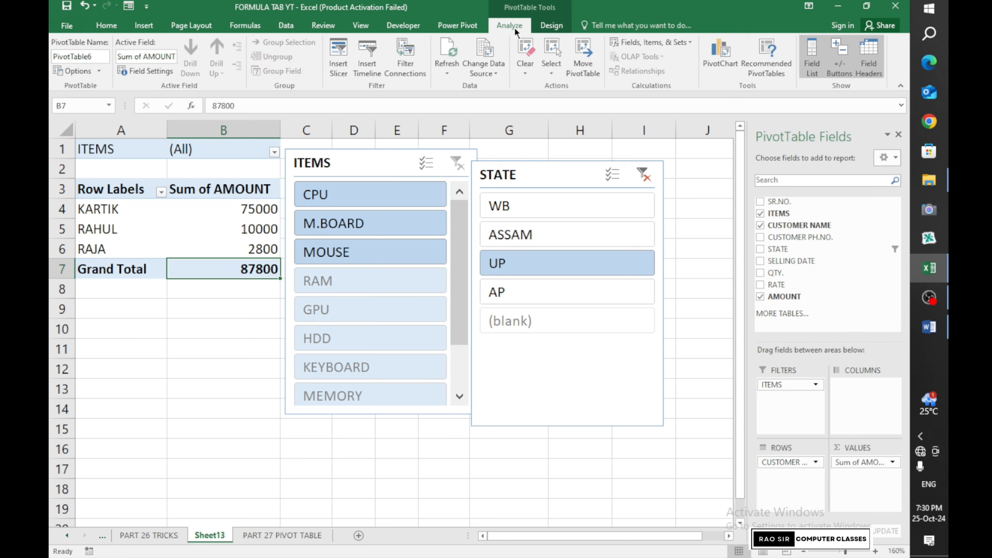
# Add a CUSTOMER NAME slicer and place it to the right of STATE
pyautogui.click(338, 57)
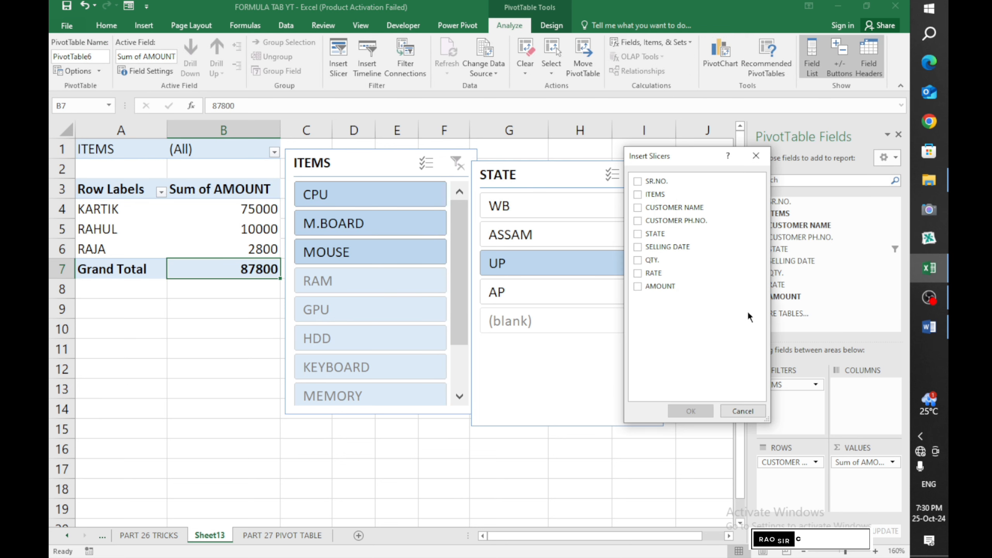
pyautogui.click(637, 207)
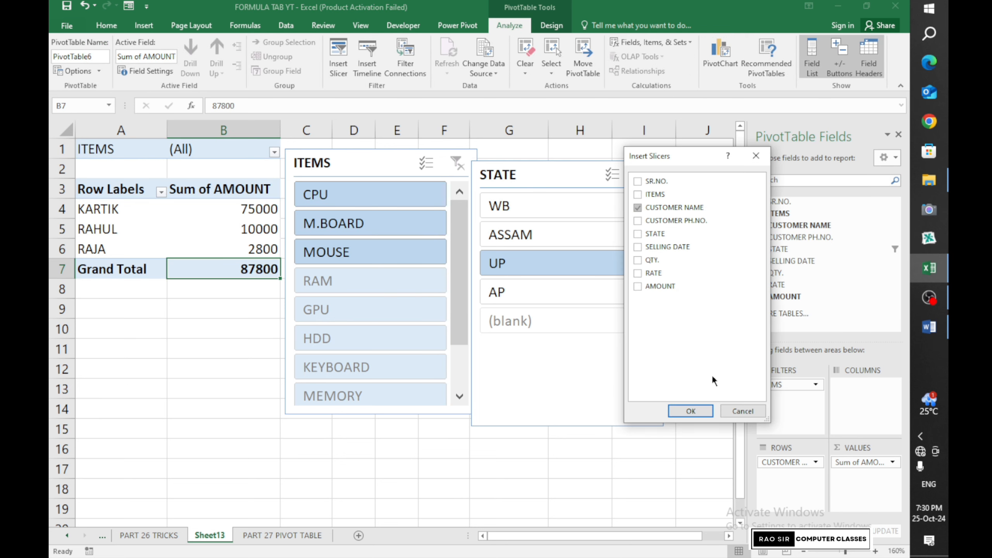
pyautogui.click(690, 410)
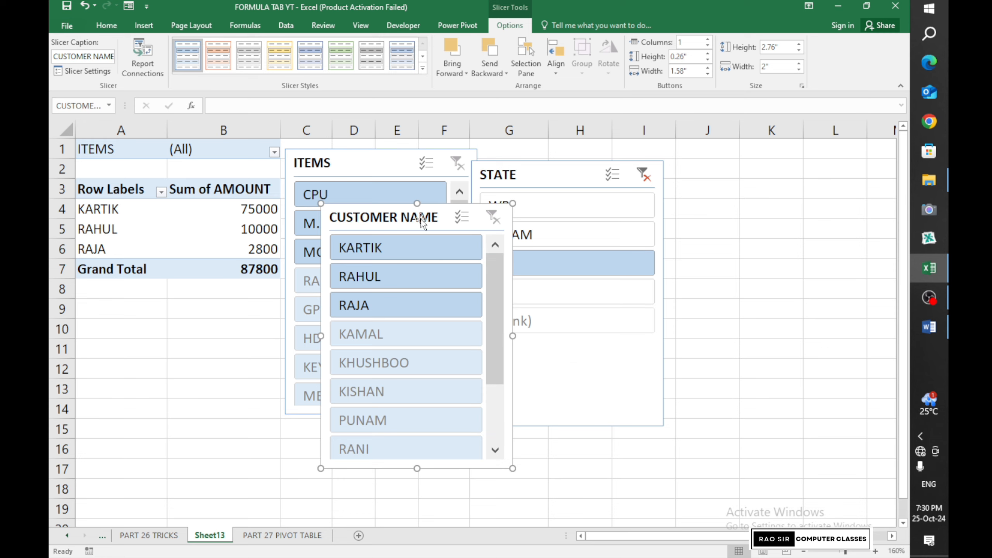
pyautogui.moveTo(424, 218); pyautogui.dragTo(779, 167)
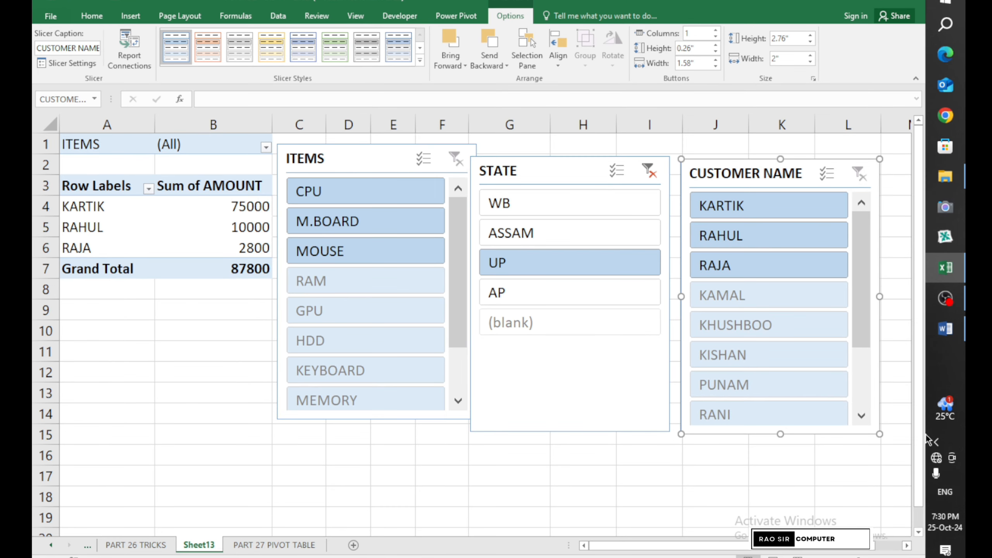
# Try WB, ASSAM and UP, then filter the STATE slicer to AP, totalling 71800
pyautogui.click(560, 197)
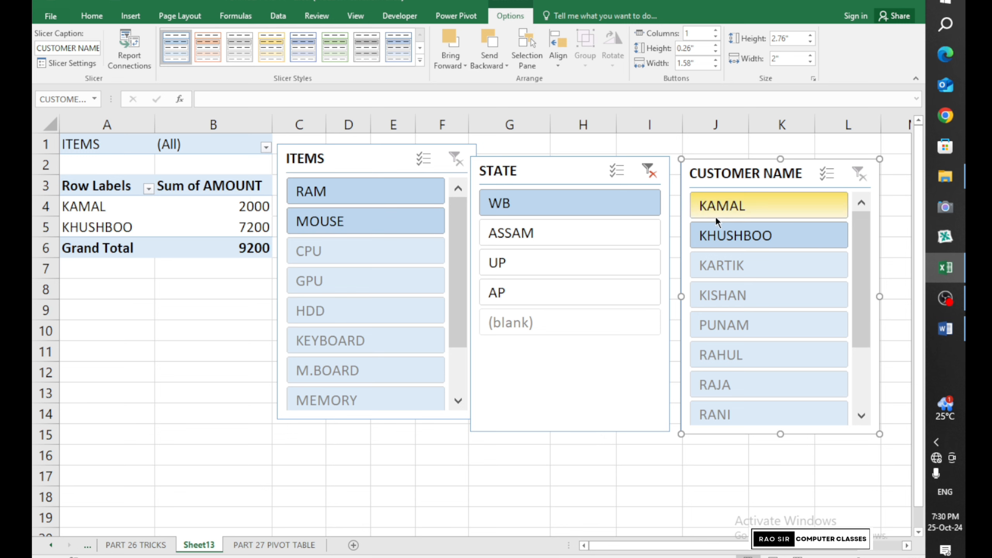
pyautogui.click(537, 238)
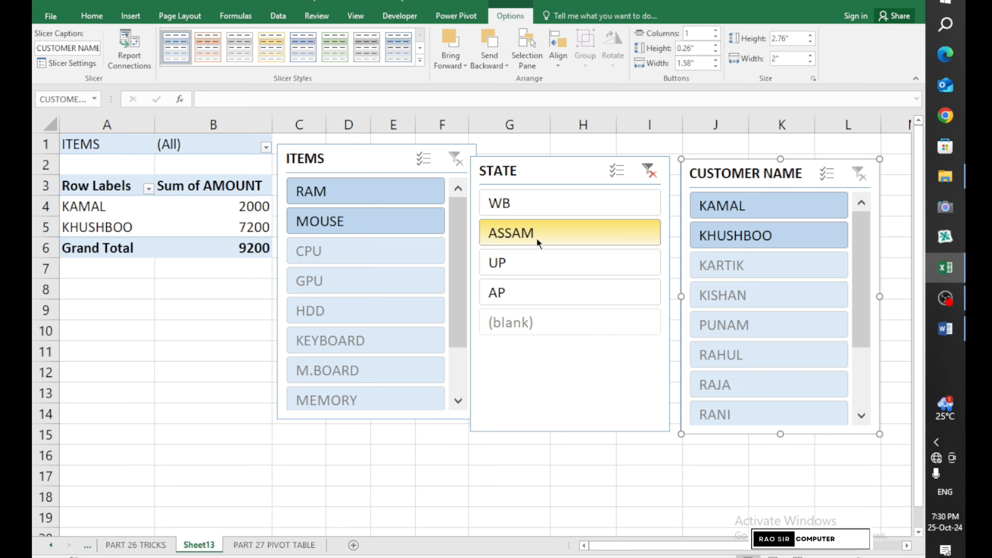
pyautogui.click(532, 261)
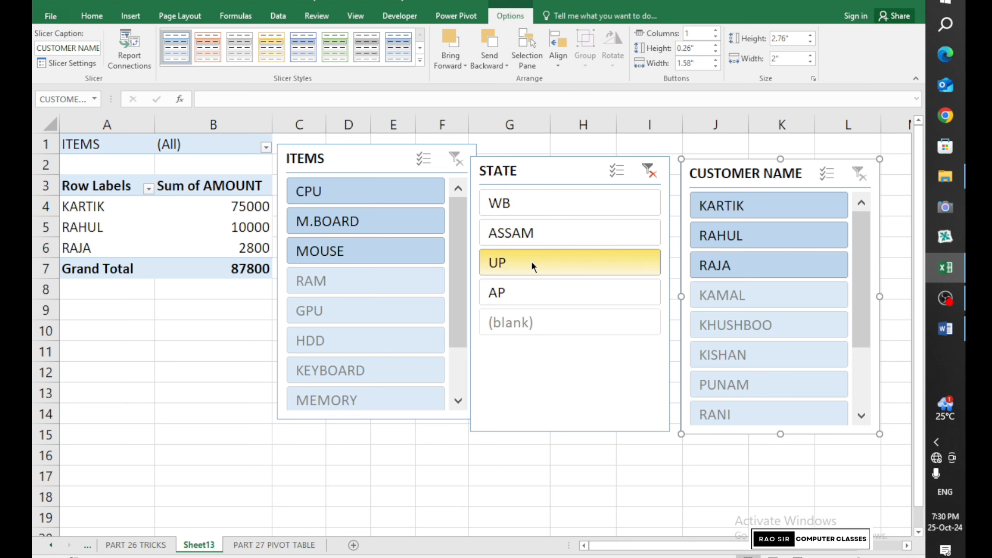
pyautogui.click(531, 289)
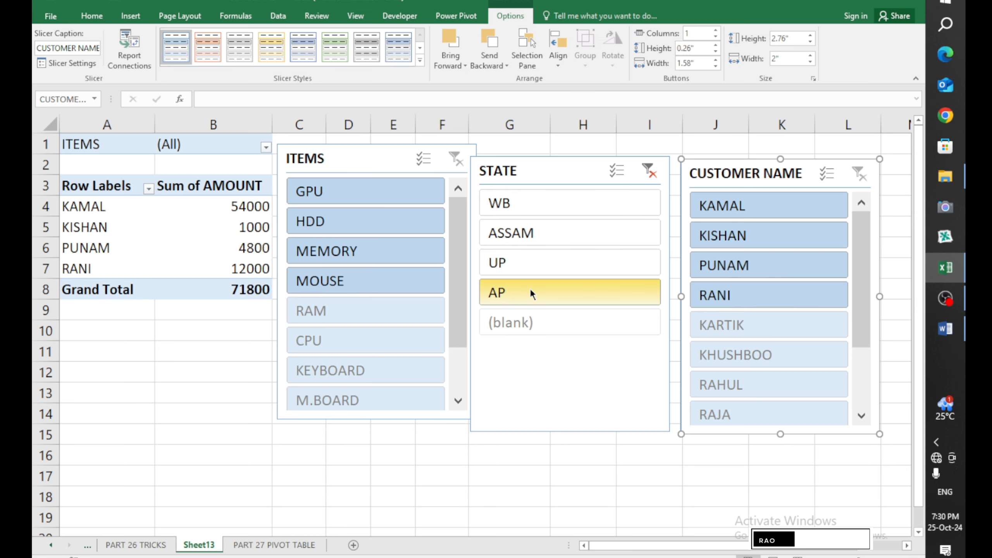
# Nudge the STATE and CUSTOMER NAME slicers up into line with ITEMS
pyautogui.moveTo(564, 174); pyautogui.dragTo(574, 164)
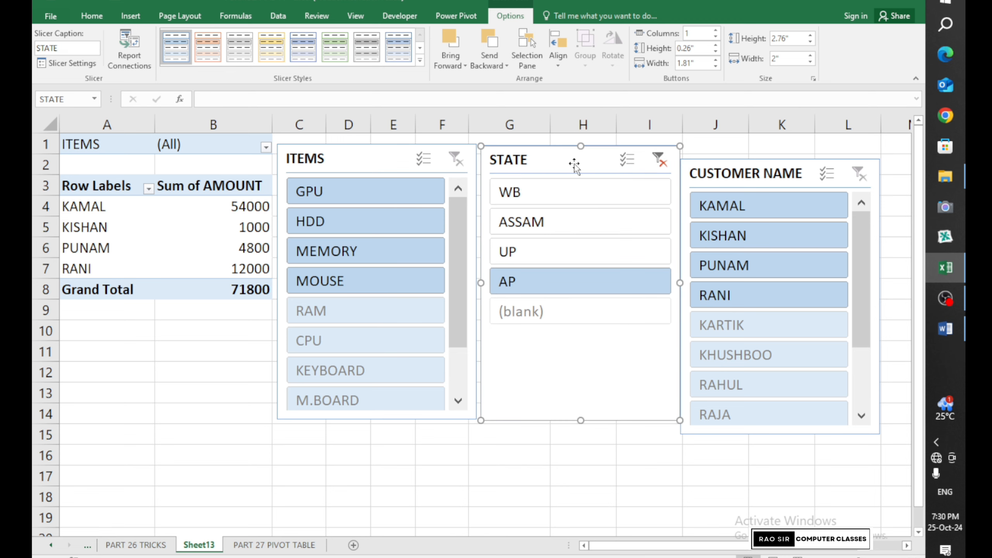
pyautogui.click(807, 174)
pyautogui.moveTo(807, 174); pyautogui.dragTo(811, 161)
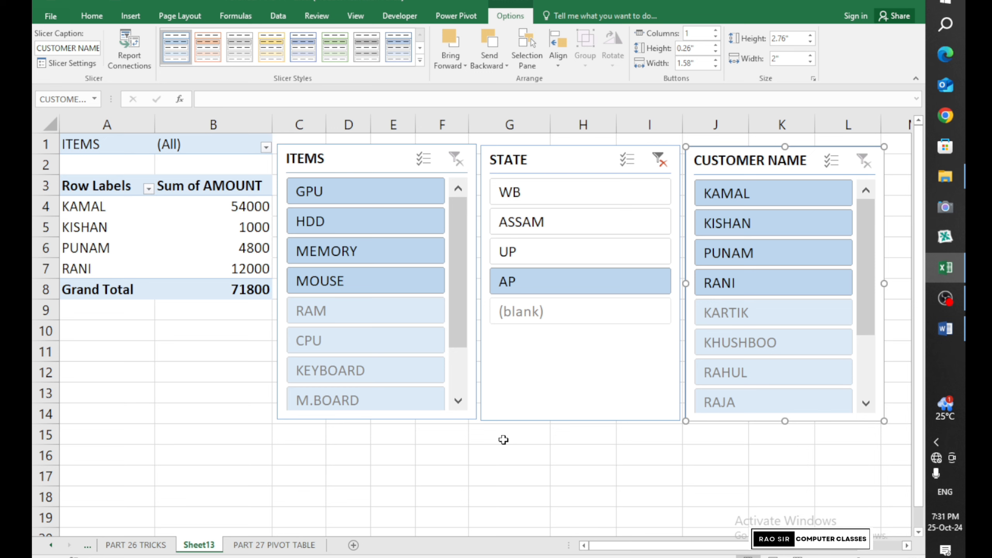
# Delete the ITEMS, STATE and CUSTOMER NAME slicers so the pivot totals 183700 again
pyautogui.click(403, 164)
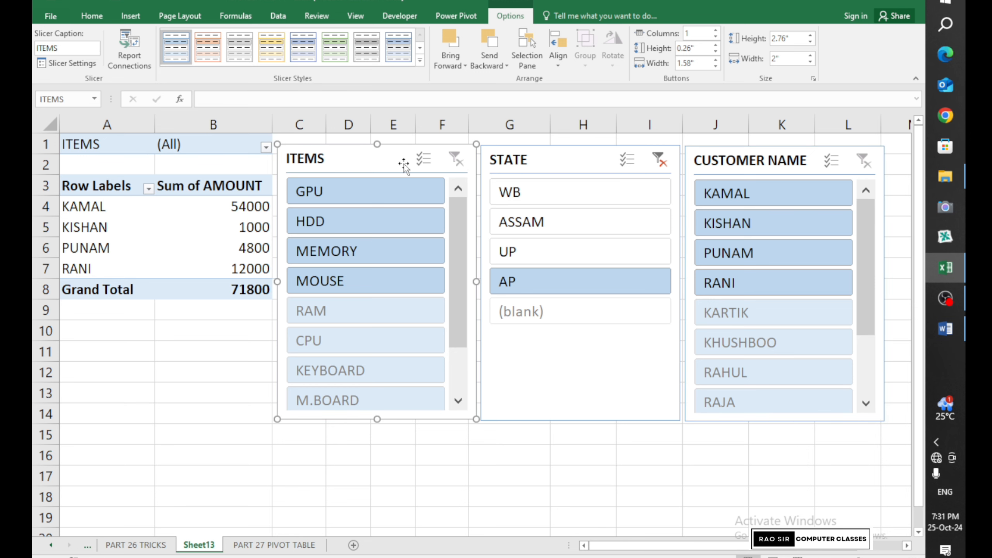
pyautogui.press('Delete')
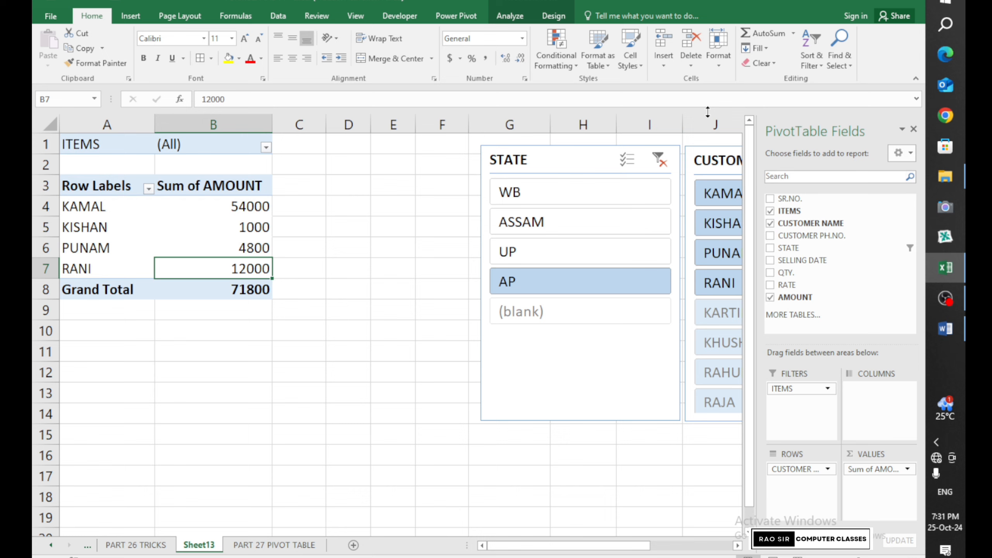
pyautogui.click(555, 168)
pyautogui.press('Delete')
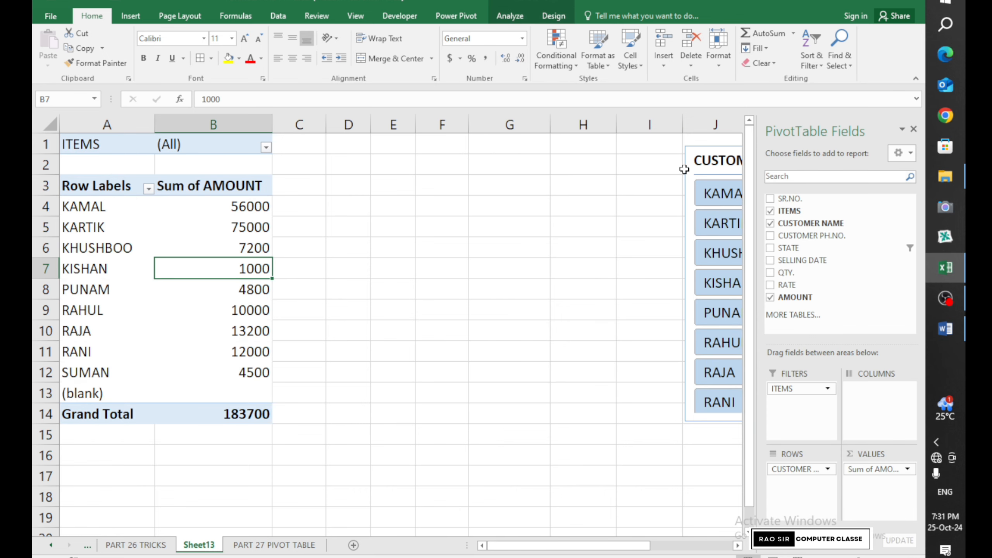
pyautogui.moveTo(689, 169); pyautogui.dragTo(303, 194)
pyautogui.press('Delete')
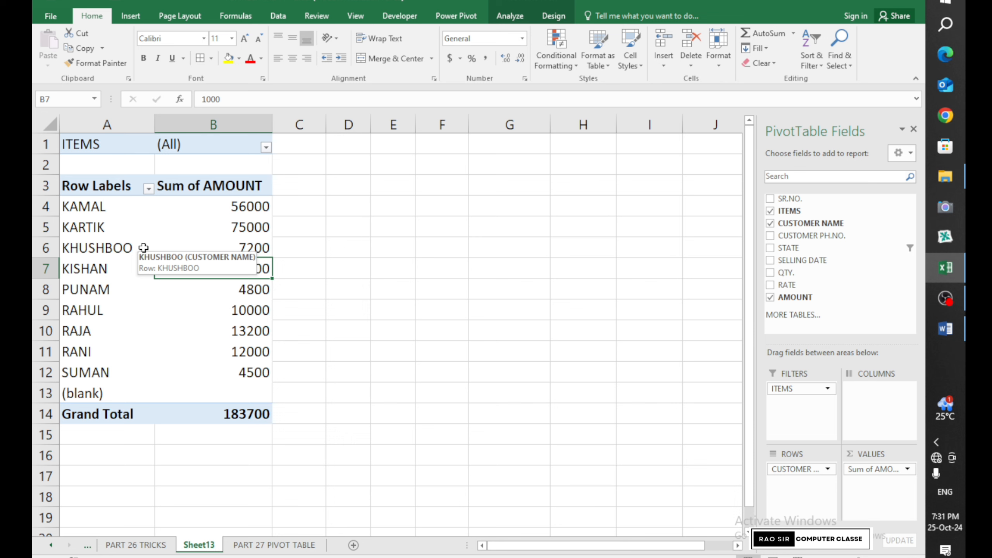
pyautogui.click(503, 16)
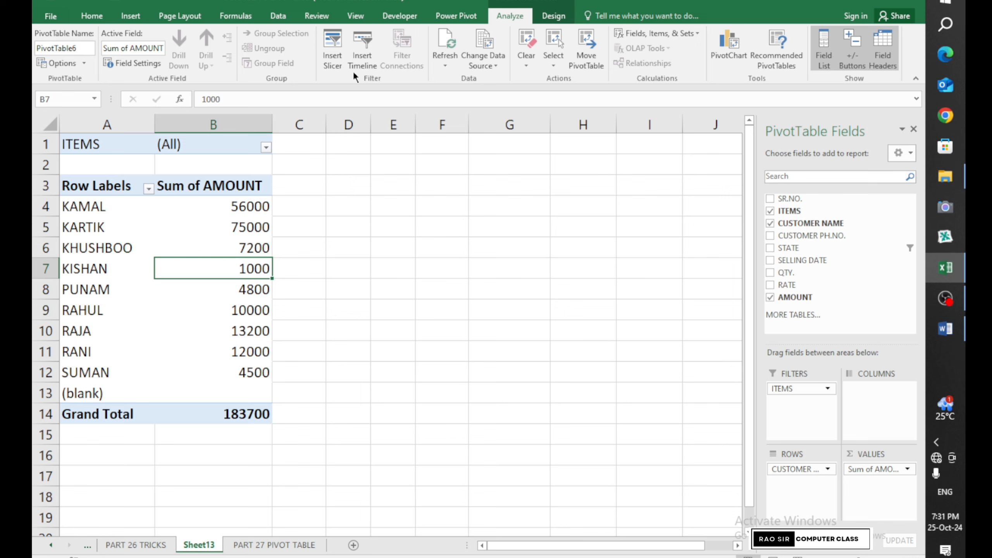
# Insert ITEMS, CUSTOMER NAME, STATE and SELLING DATE slicers for PivotTable6
pyautogui.click(333, 55)
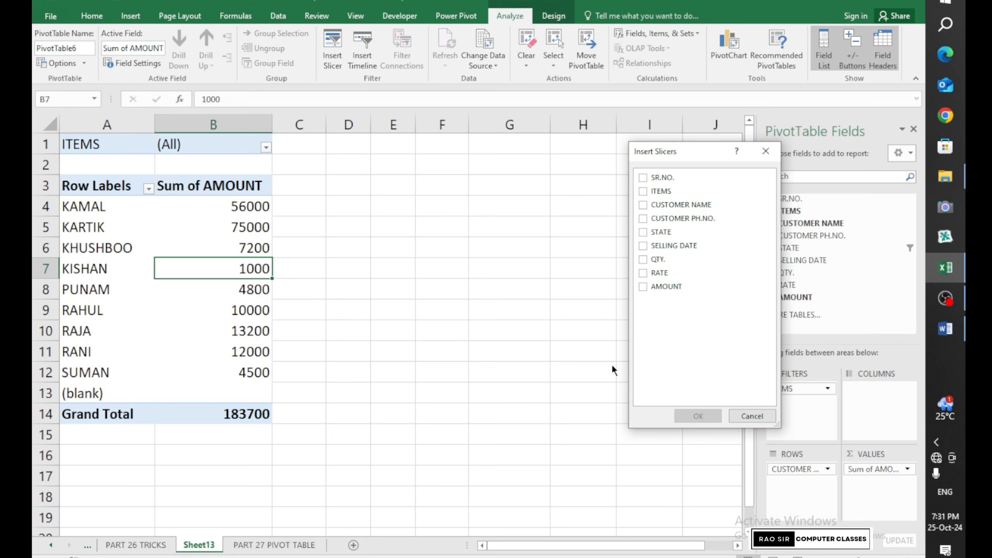
pyautogui.click(642, 232)
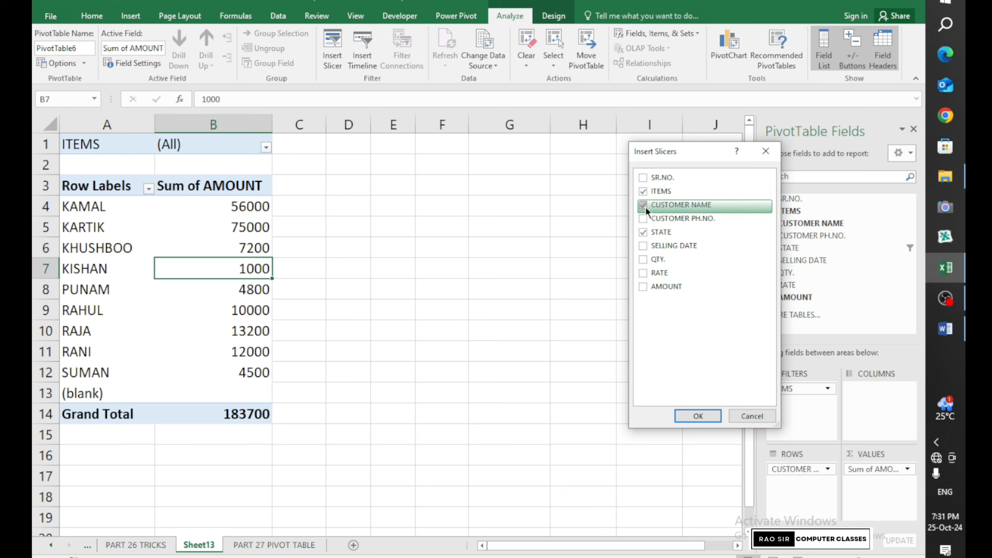
pyautogui.click(646, 245)
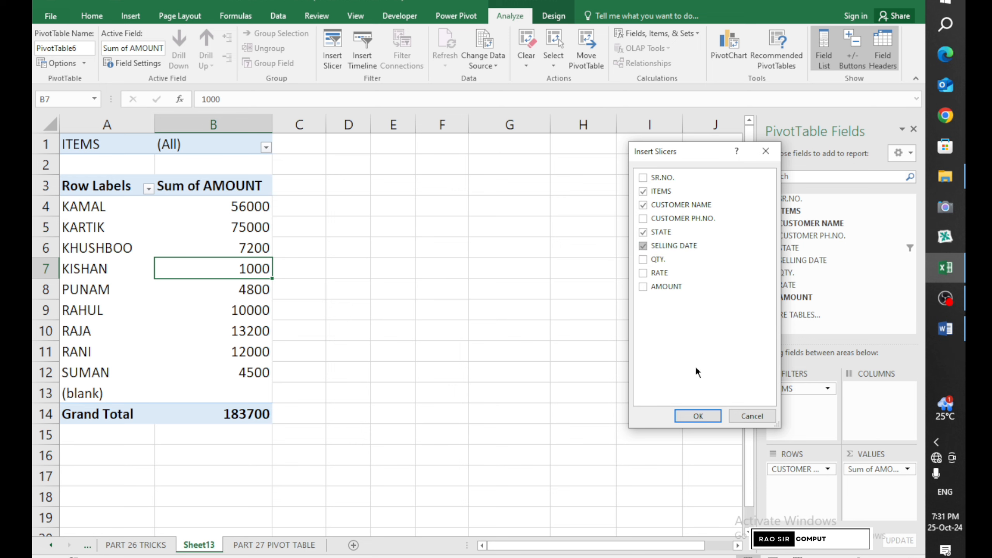
pyautogui.click(696, 415)
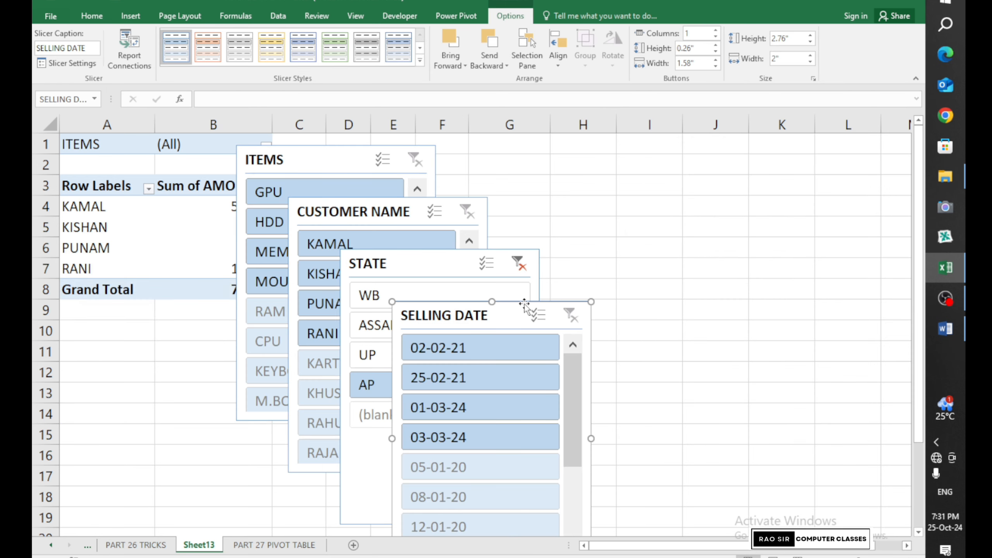
# Shrink the SELLING DATE and STATE slicers and move them up beside the pivot
pyautogui.moveTo(505, 317); pyautogui.dragTo(763, 195)
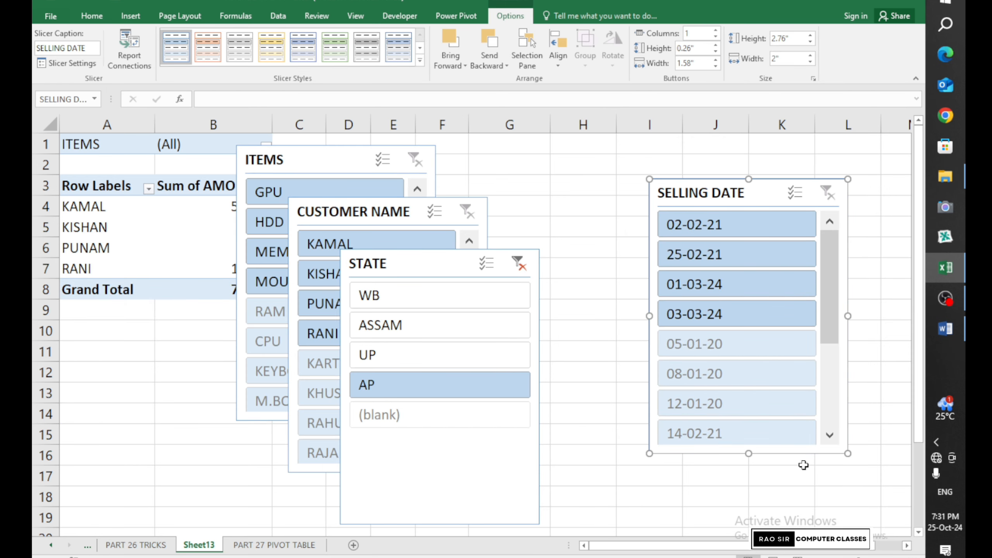
pyautogui.moveTo(848, 454); pyautogui.dragTo(794, 343)
pyautogui.moveTo(686, 192); pyautogui.dragTo(755, 182)
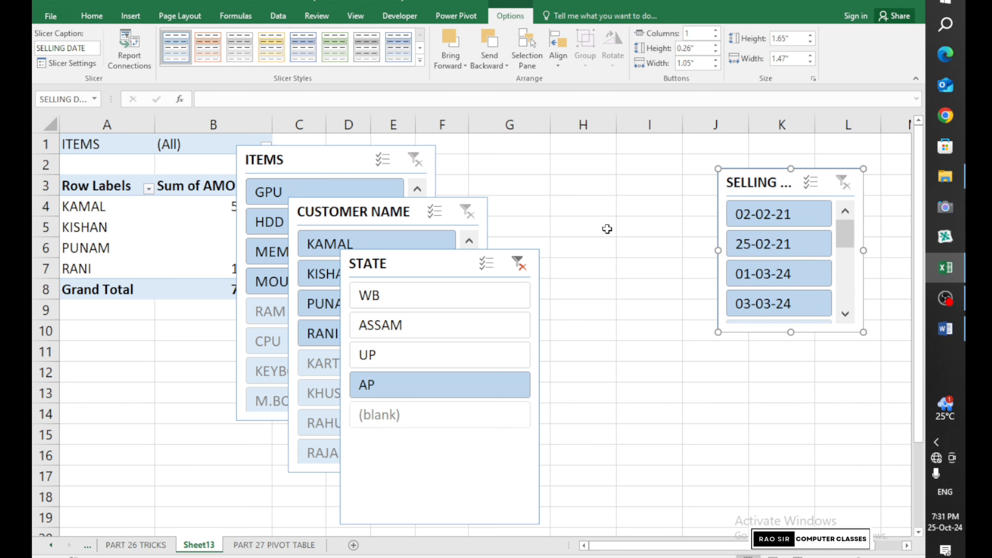
pyautogui.click(534, 519)
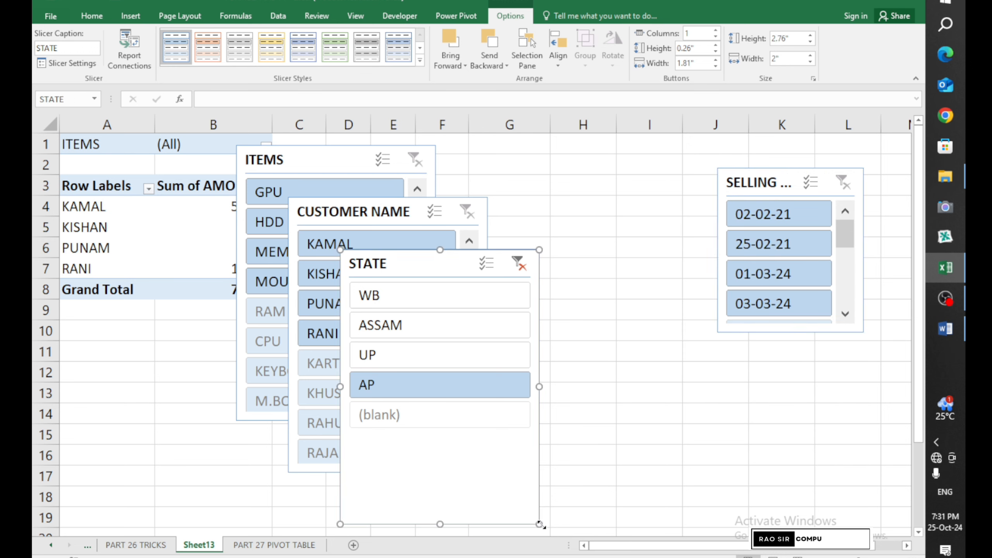
pyautogui.moveTo(534, 519); pyautogui.dragTo(474, 422)
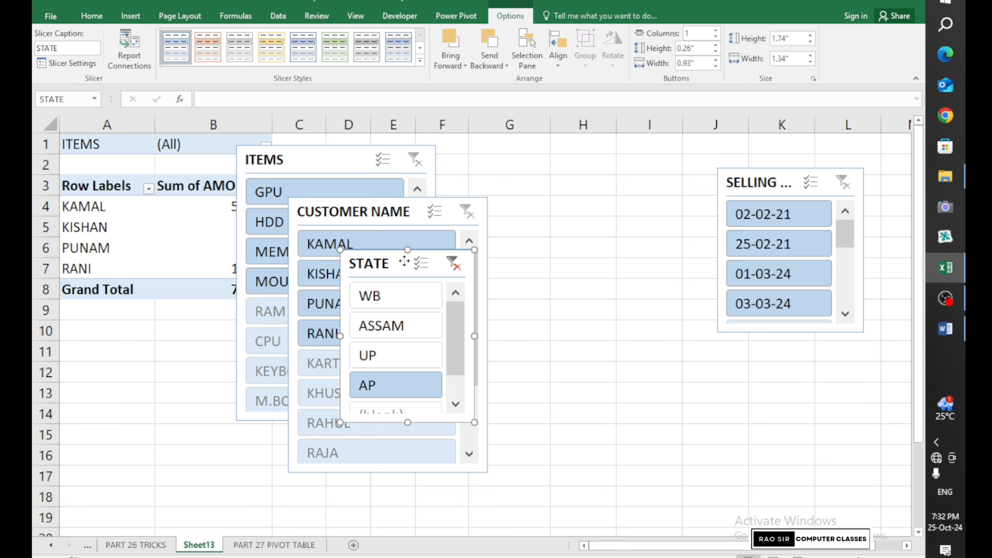
pyautogui.moveTo(405, 260); pyautogui.dragTo(642, 179)
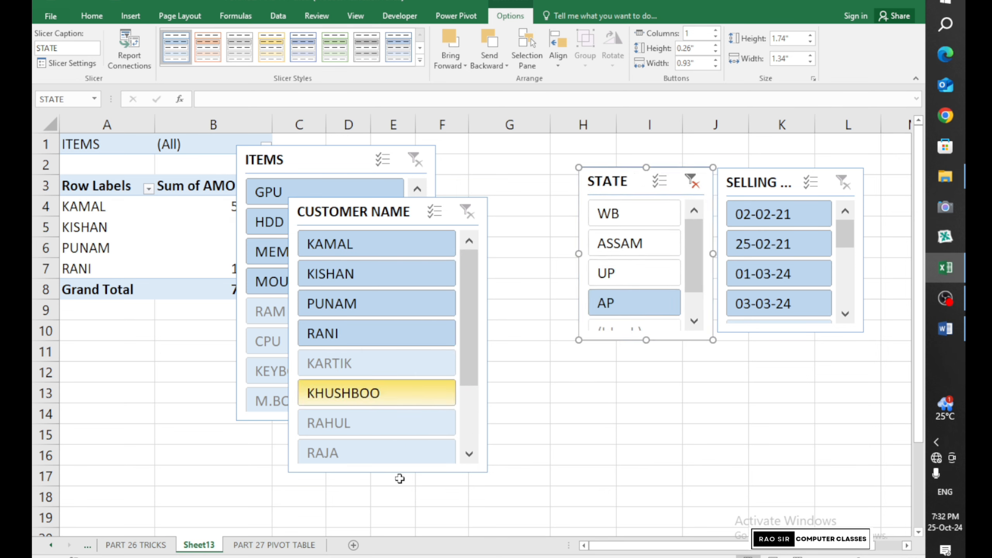
# Shrink CUSTOMER NAME and ITEMS, then line up ITEMS, STATE, SELLING DATE with CUSTOMER NAME under STATE
pyautogui.click(468, 473)
pyautogui.moveTo(486, 472); pyautogui.dragTo(421, 355)
pyautogui.moveTo(335, 212); pyautogui.dragTo(775, 362)
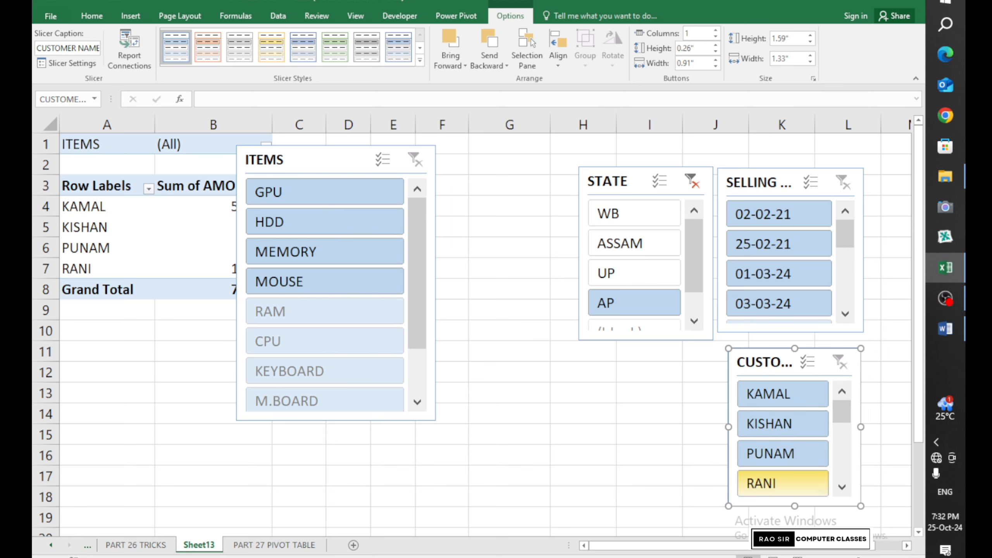
pyautogui.click(353, 160)
pyautogui.moveTo(437, 422); pyautogui.dragTo(392, 304)
pyautogui.moveTo(297, 164); pyautogui.dragTo(438, 189)
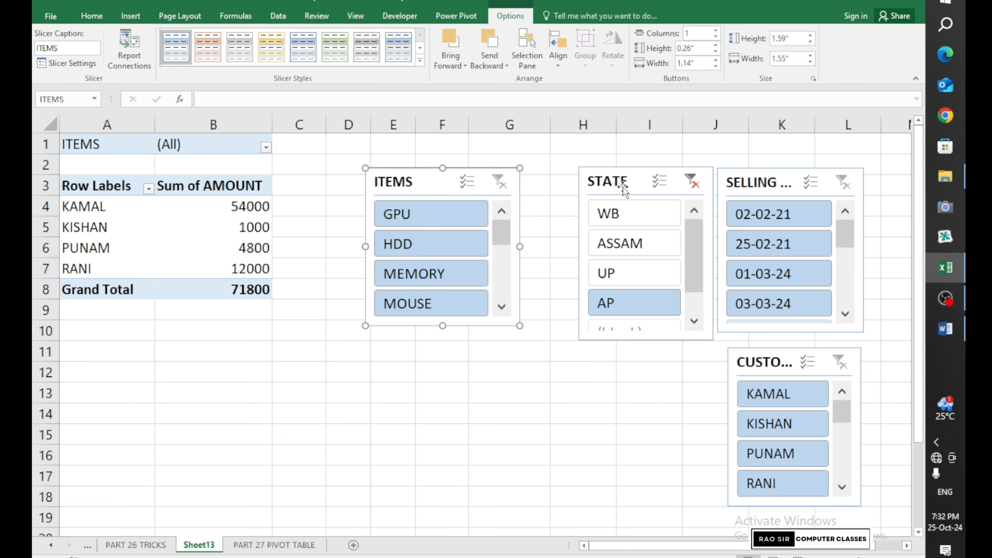
pyautogui.moveTo(625, 184); pyautogui.dragTo(575, 184)
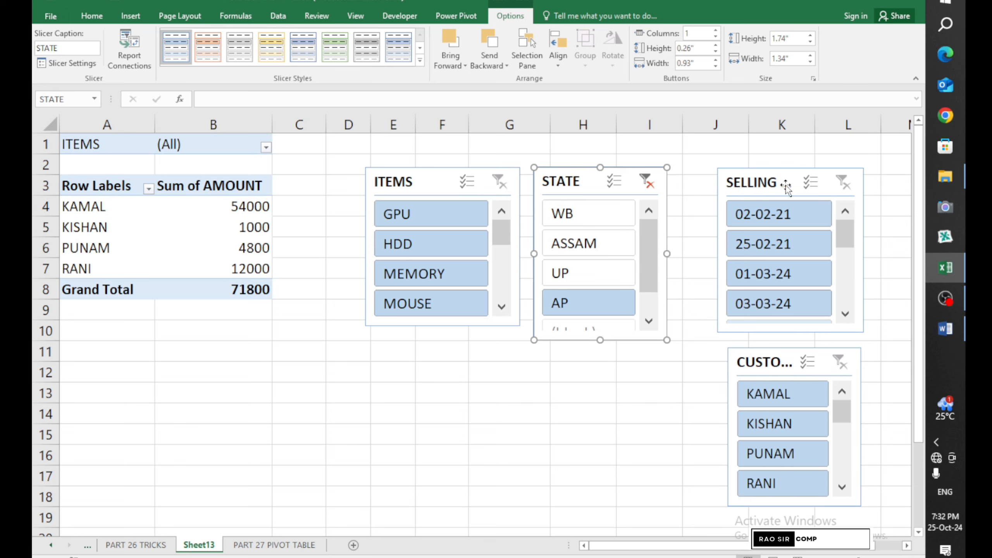
pyautogui.moveTo(786, 183); pyautogui.dragTo(747, 183)
pyautogui.moveTo(791, 365); pyautogui.dragTo(592, 366)
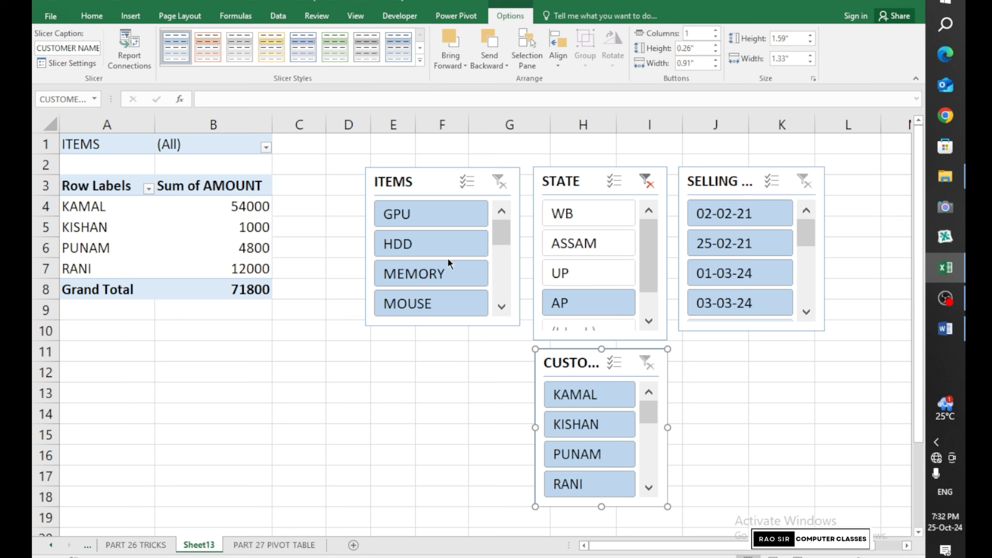
# Filter the pivot to state WB and give the ITEMS slicer an orange style
pyautogui.click(591, 223)
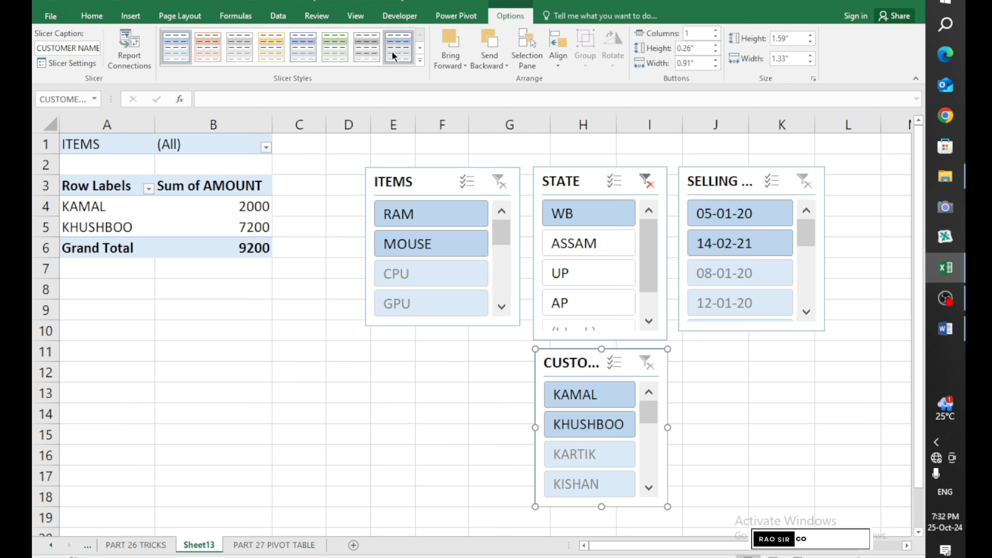
pyautogui.click(365, 60)
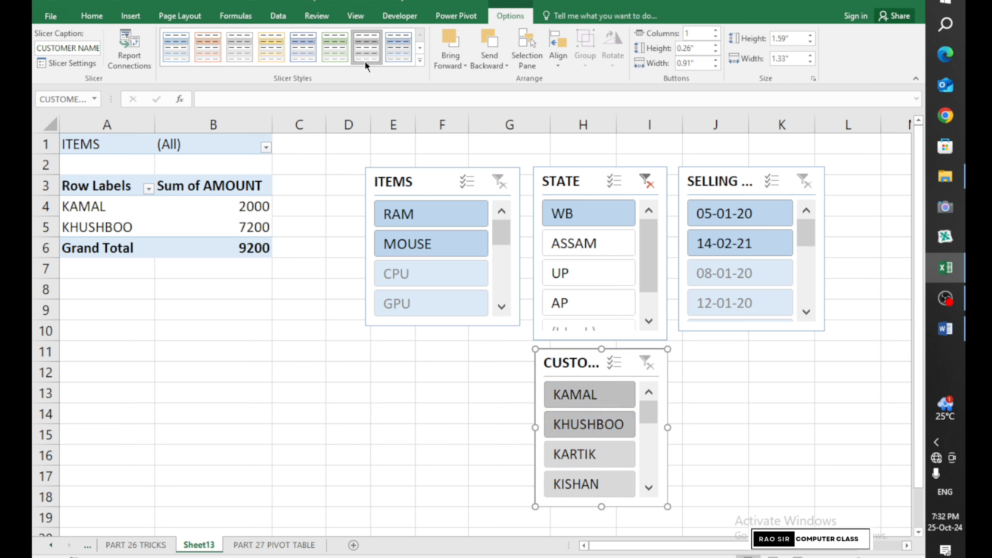
pyautogui.click(439, 183)
pyautogui.click(420, 60)
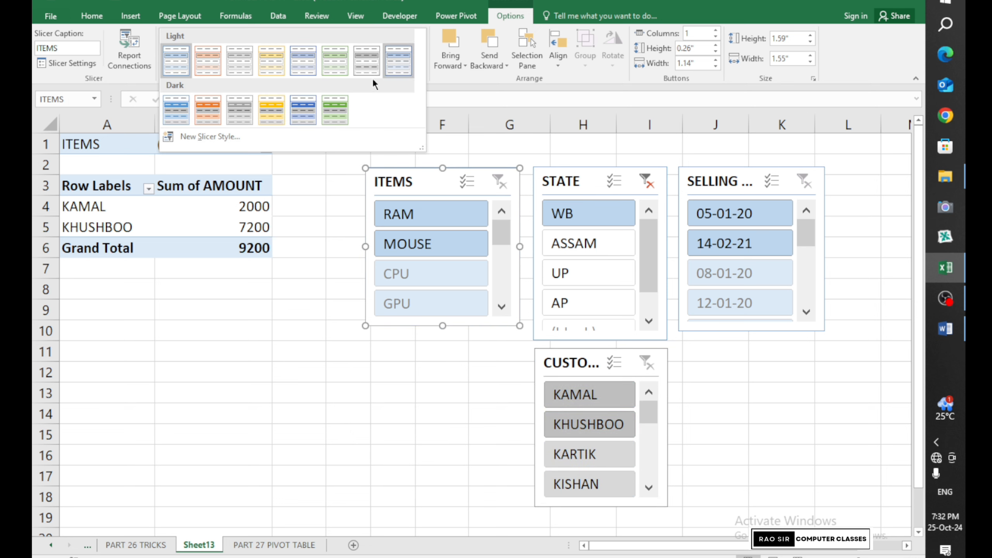
pyautogui.click(208, 106)
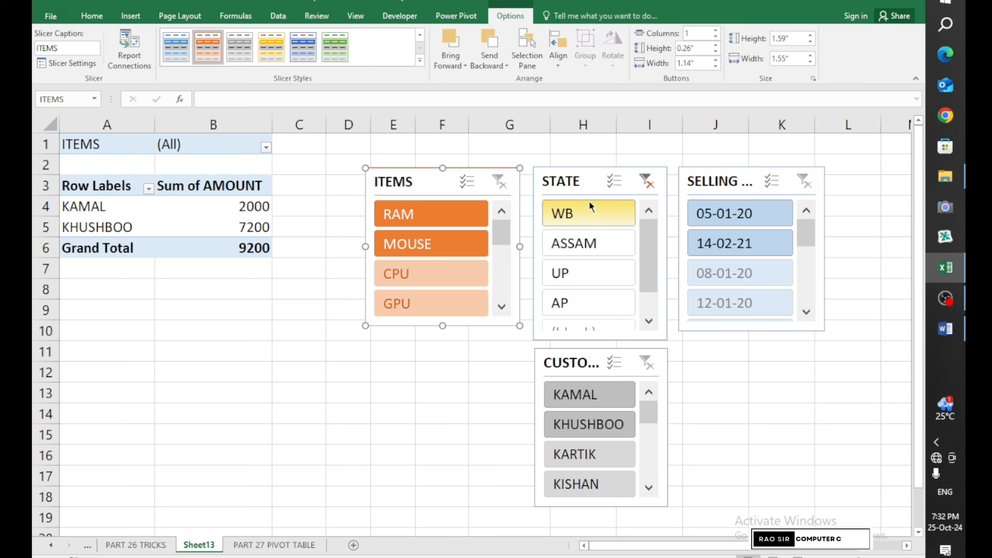
# Style the STATE slicer dark blue and the SELLING DATE slicer blue
pyautogui.click(584, 184)
pyautogui.click(294, 54)
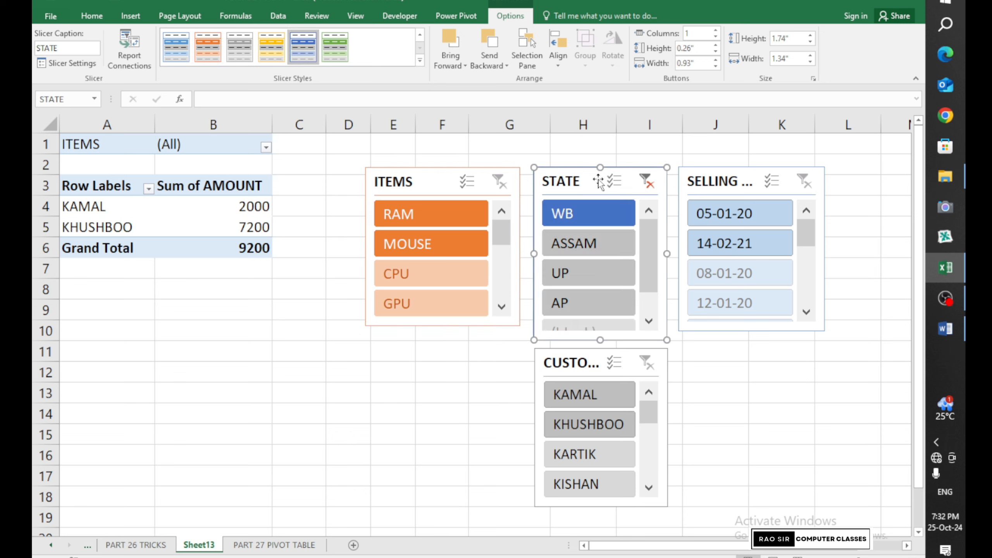
pyautogui.click(719, 181)
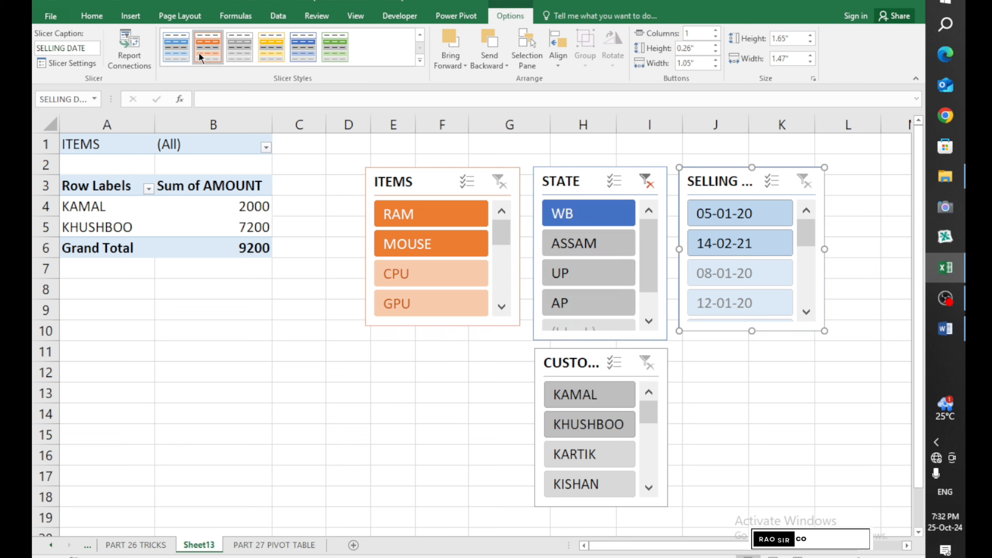
pyautogui.click(184, 52)
# Give the CUSTOMER NAME slicer a darker green style
pyautogui.click(591, 362)
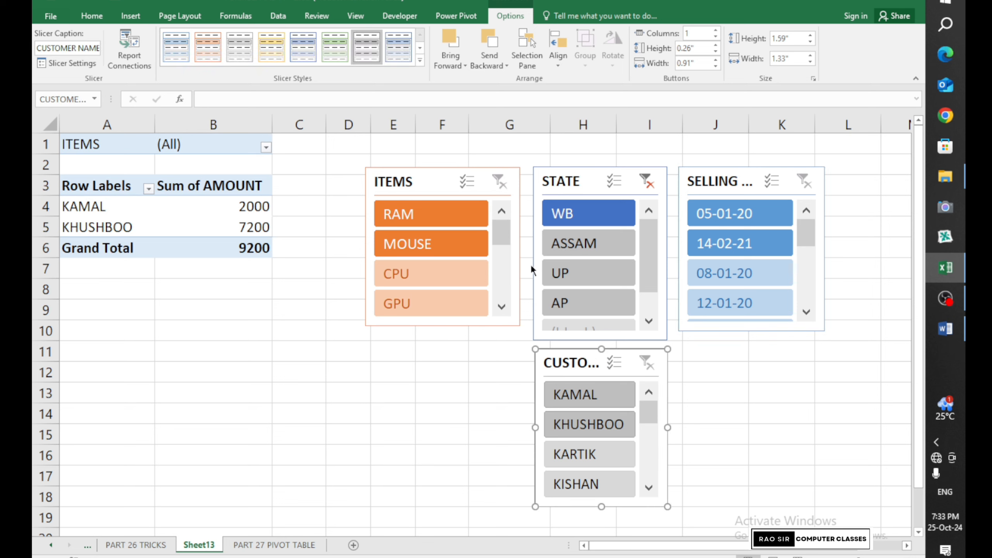
pyautogui.click(330, 55)
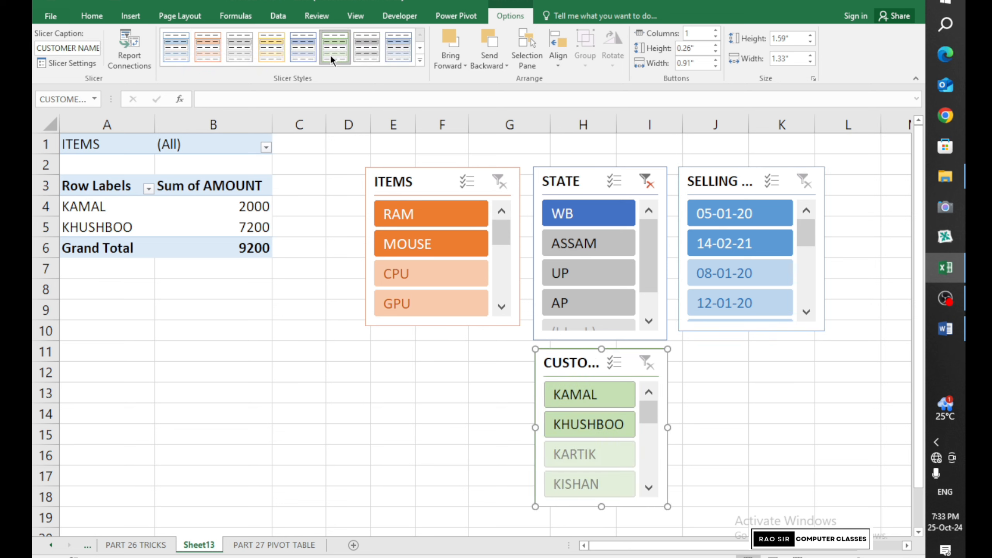
pyautogui.click(419, 60)
pyautogui.click(337, 107)
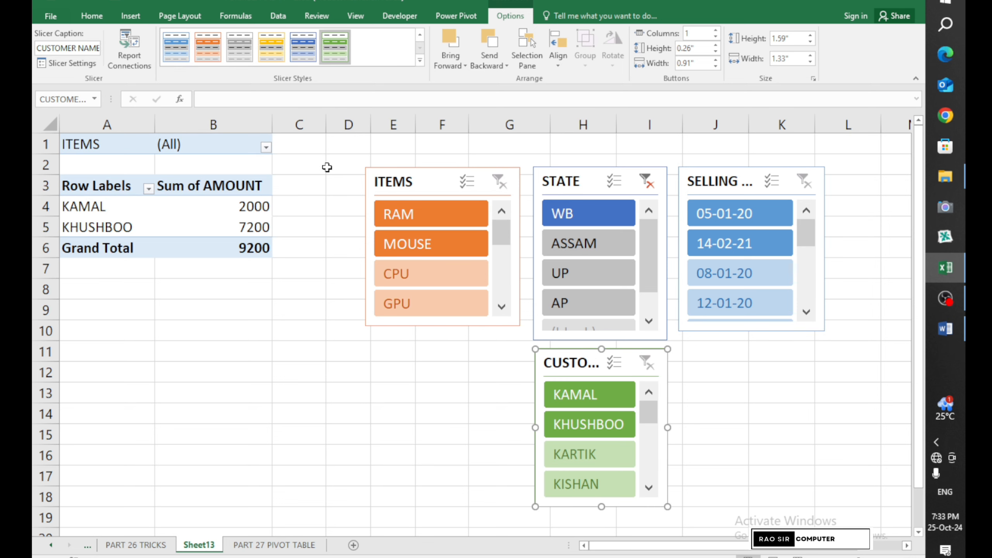
pyautogui.click(311, 357)
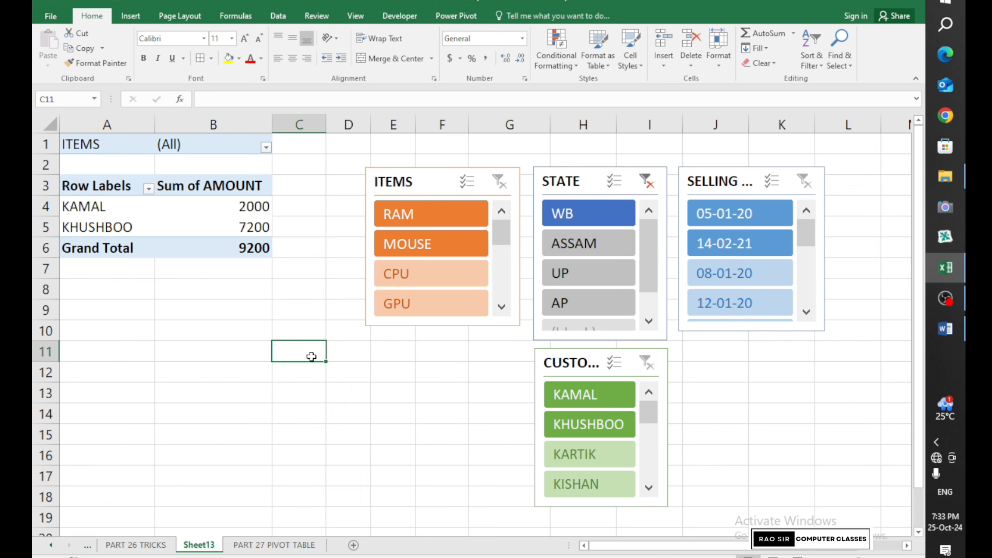